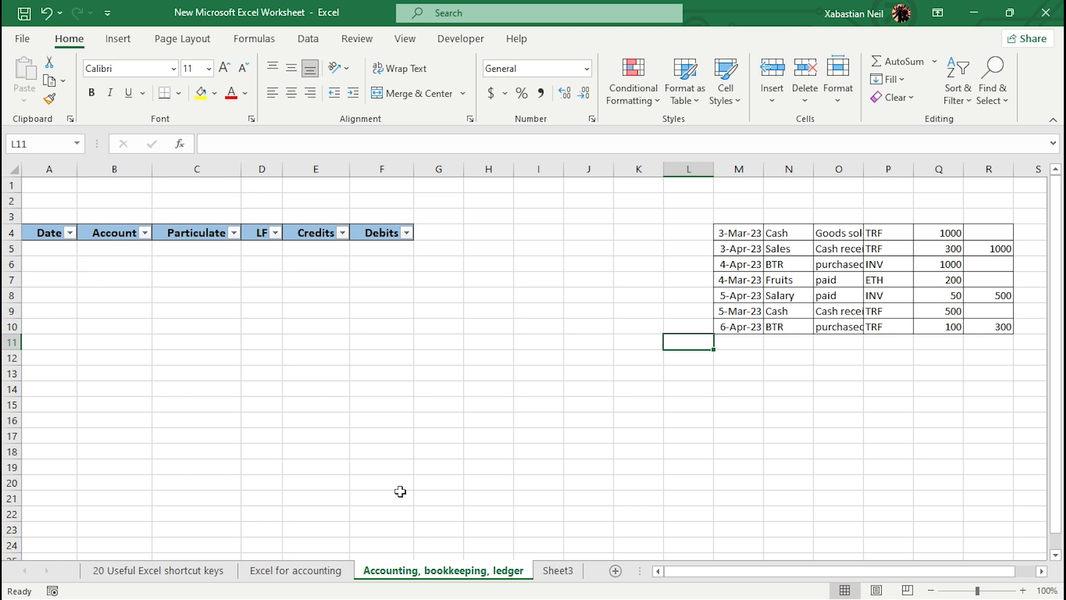
# Step: Add a new worksheet and enter the header Date in cell A3
pyautogui.click(615, 571)
pyautogui.doubleClick(55, 215)
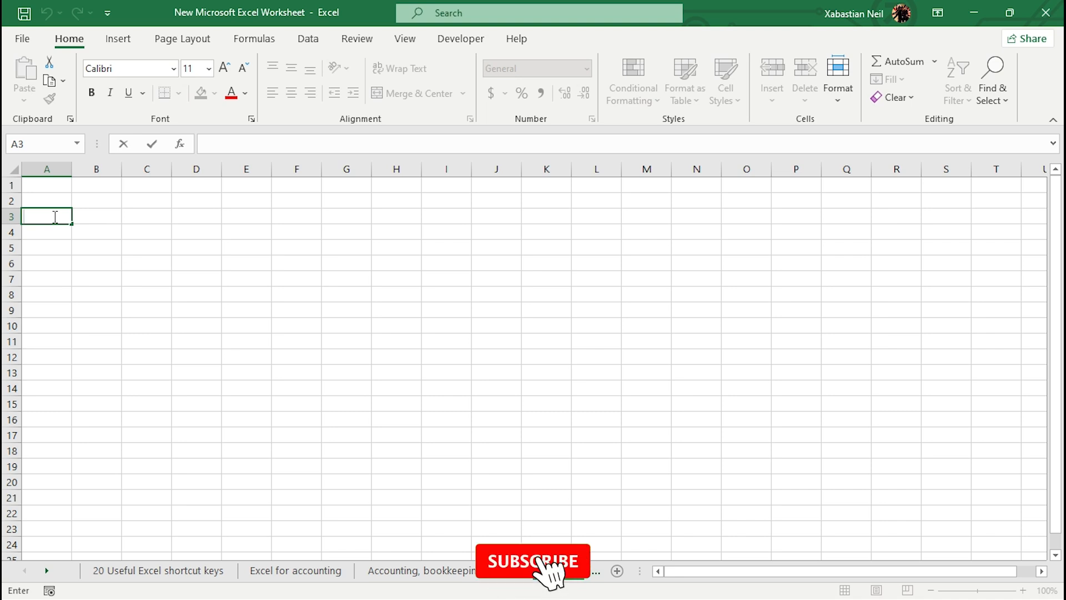
pyautogui.write('d')
pyautogui.press('BackSpace')
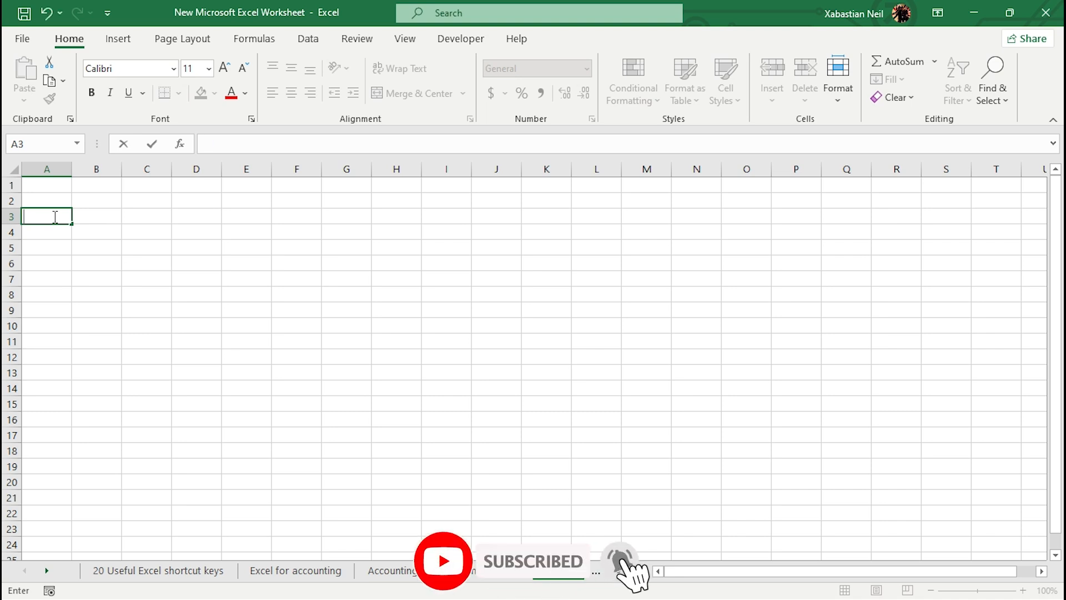
pyautogui.write('Date')
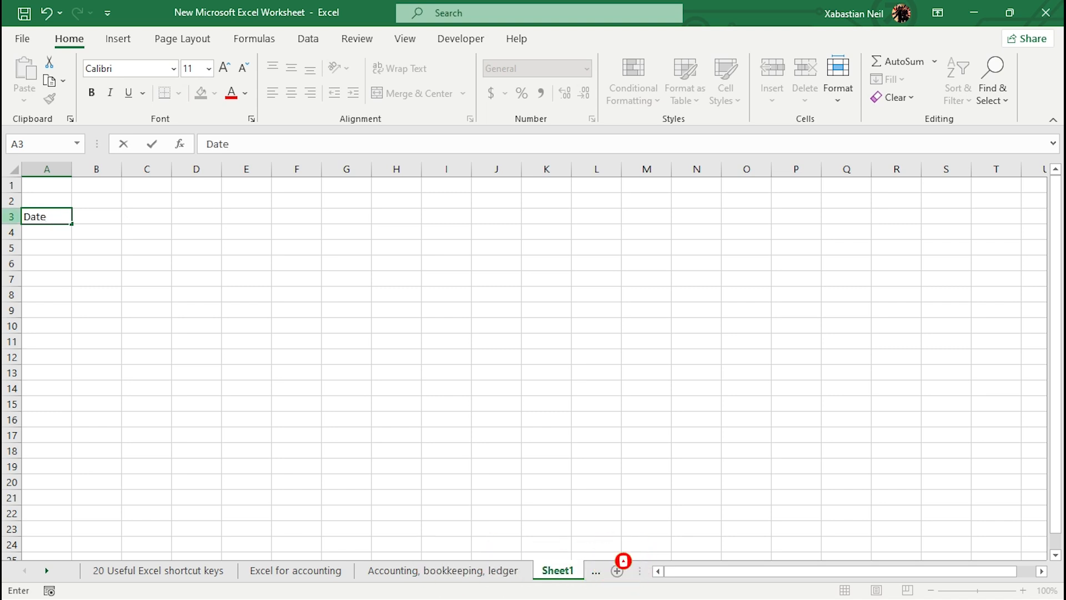
# Step: Enter the header Account in cell B3
pyautogui.click(103, 218)
pyautogui.click(103, 218)
pyautogui.write('Account')
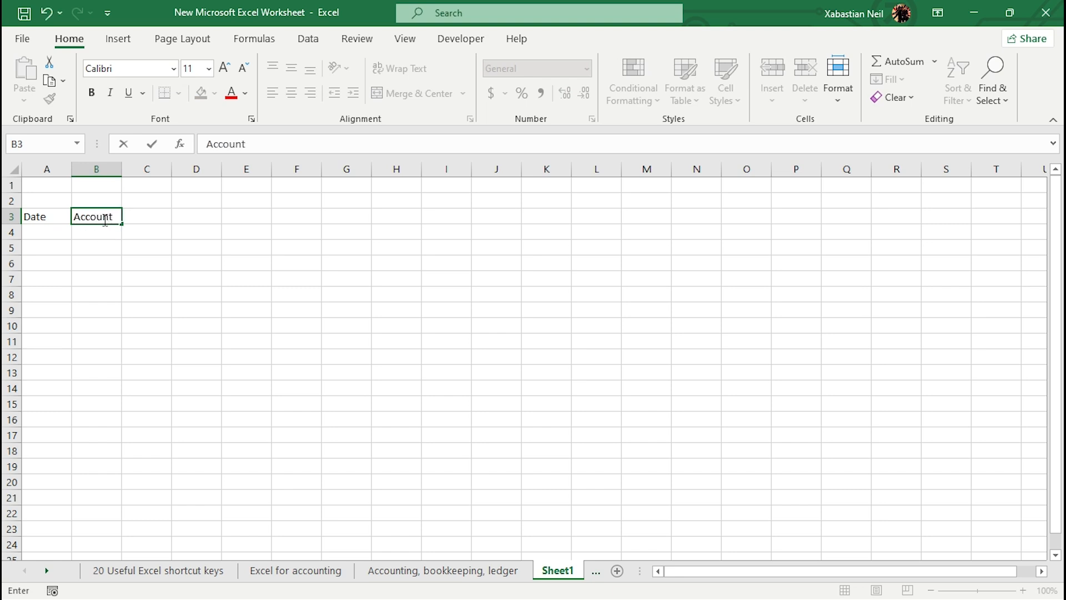
pyautogui.press('Tab')
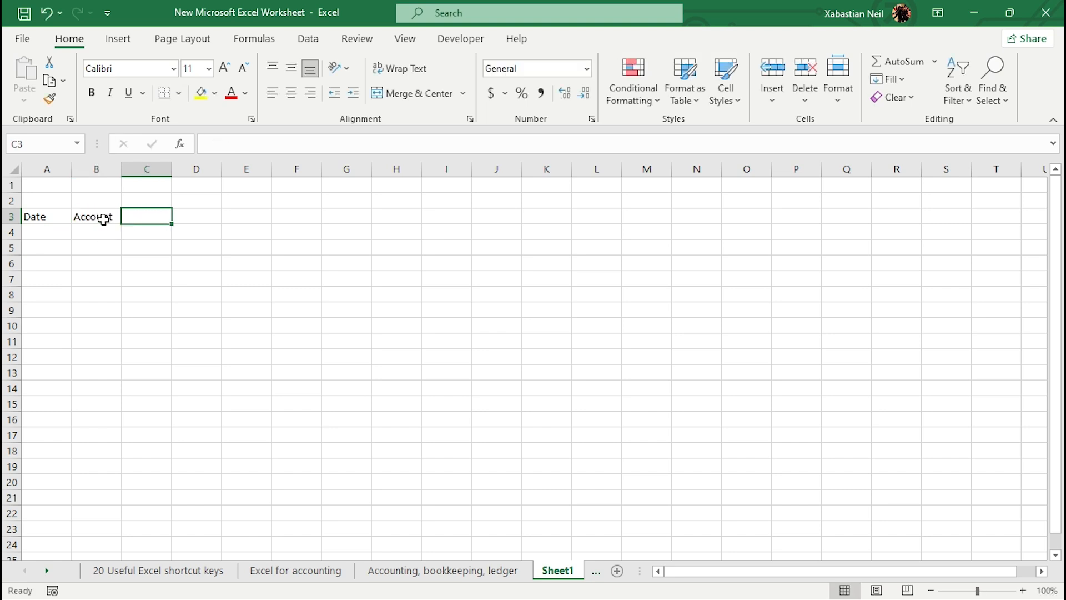
# Step: Enter the headers Particulate and LF in cells C3 and D3
pyautogui.write('Par')
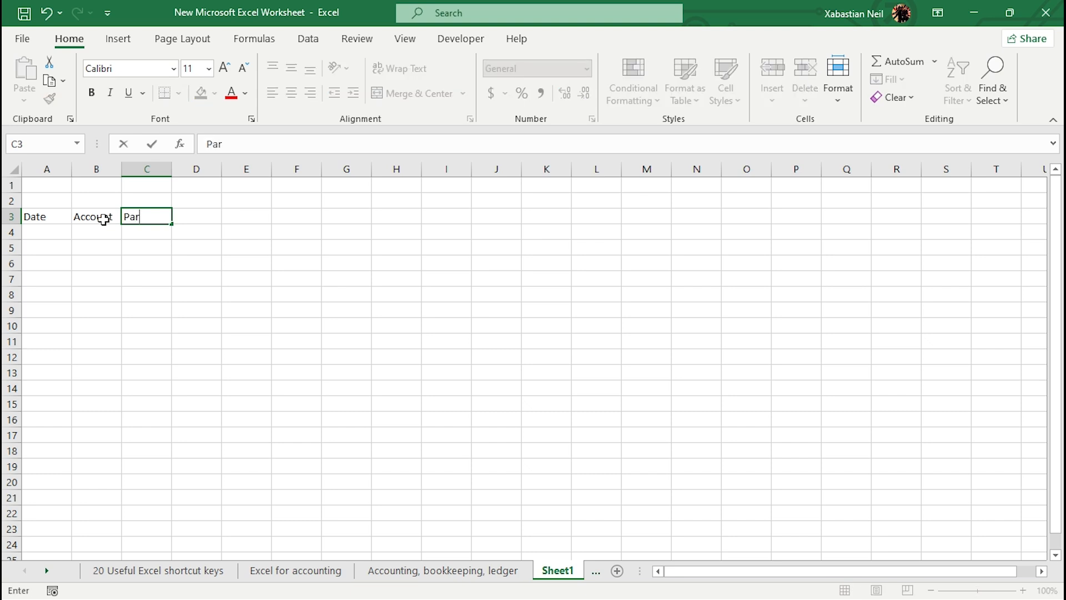
pyautogui.write('ticulate')
pyautogui.press('Tab')
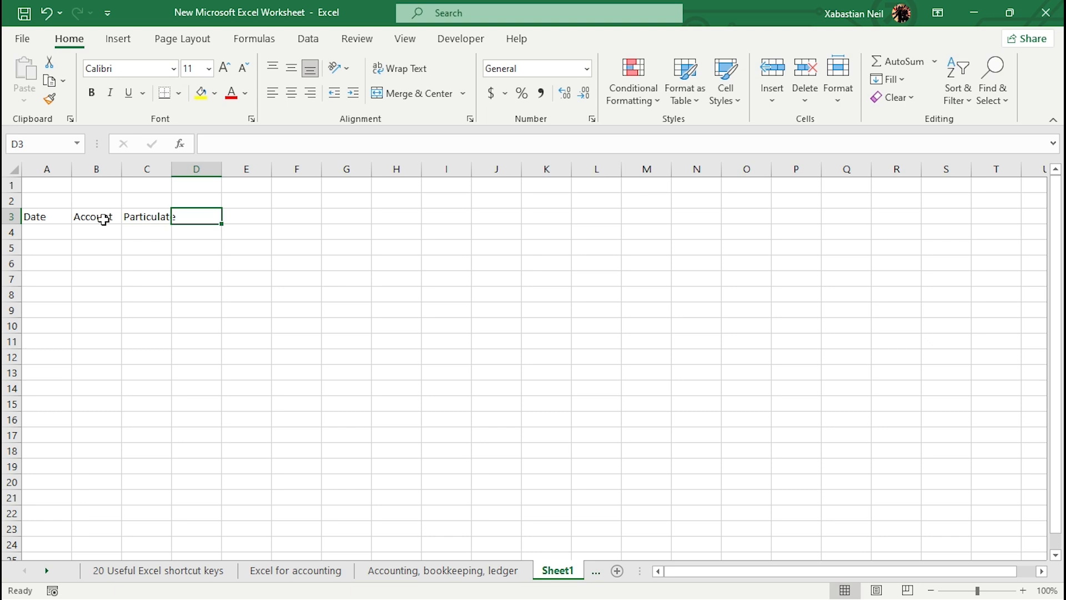
pyautogui.write('LF')
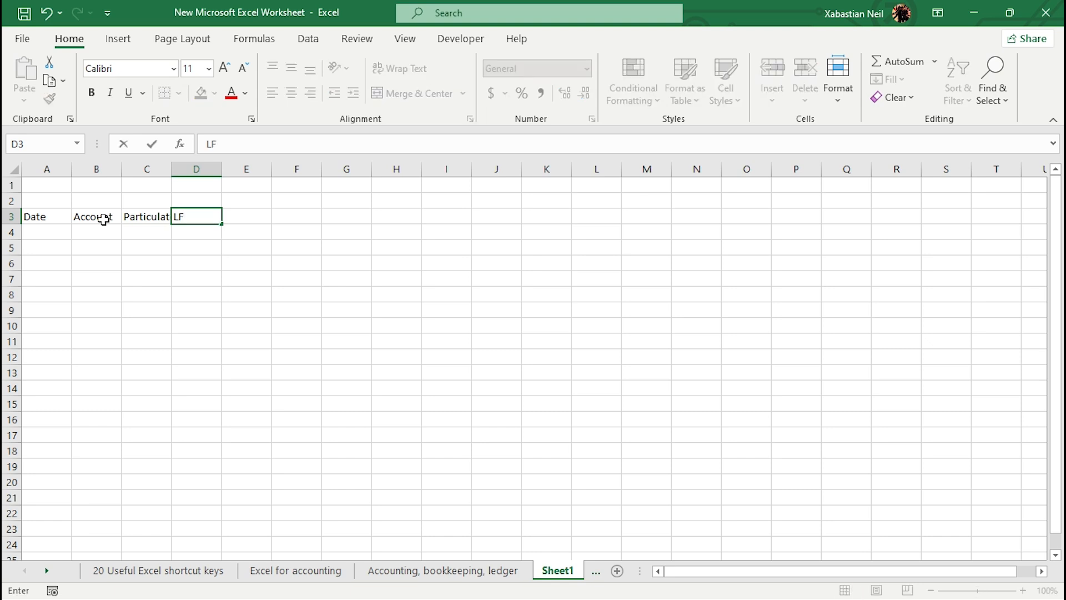
pyautogui.press('Tab')
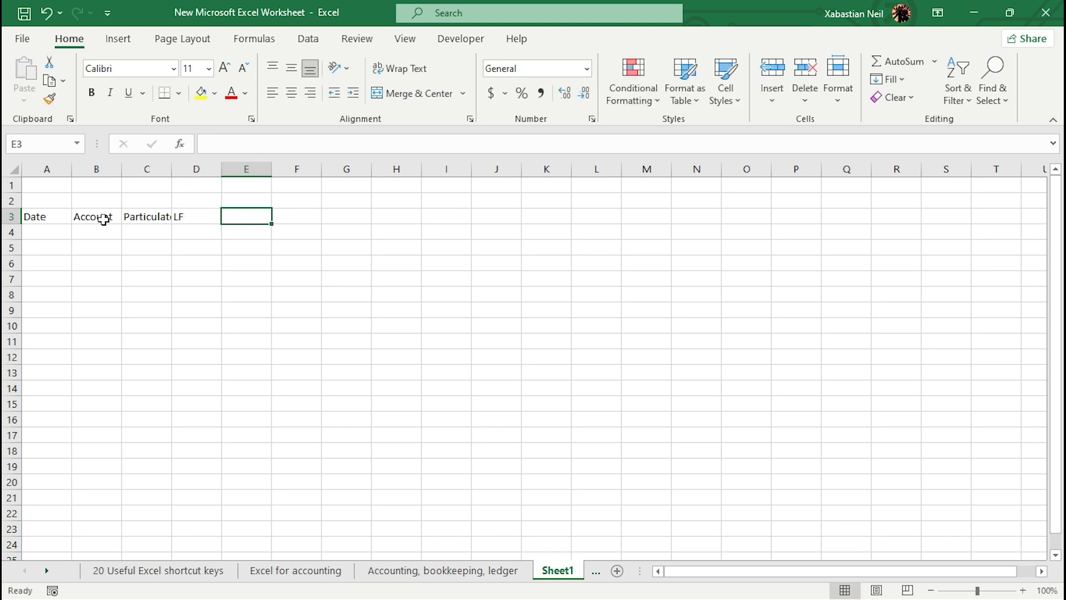
# Step: Enter the headers Debit and Credit in cells E3 and F3
pyautogui.write('Debit')
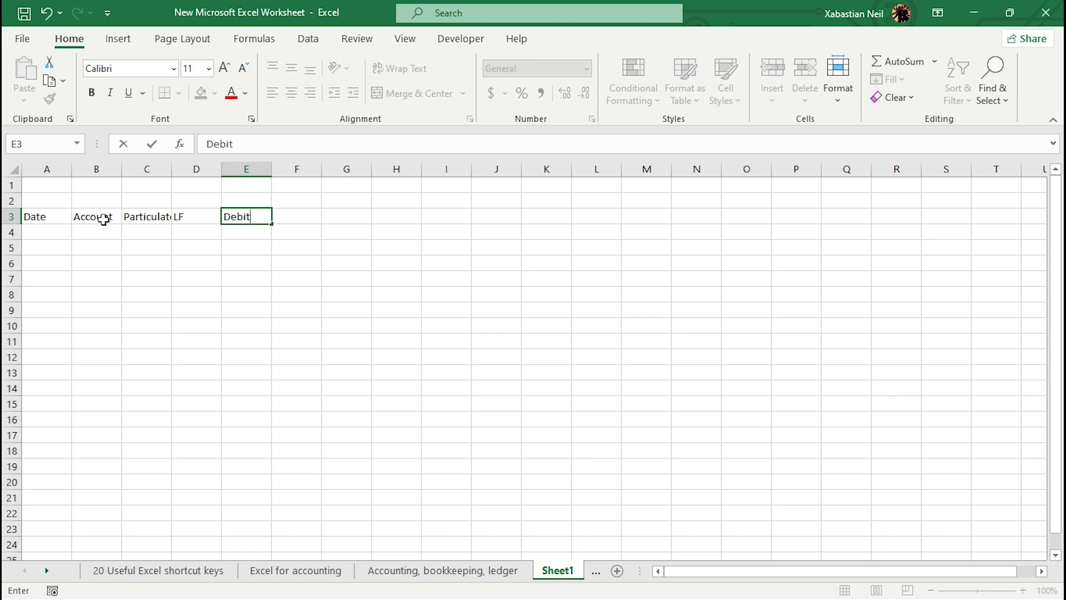
pyautogui.press('Tab')
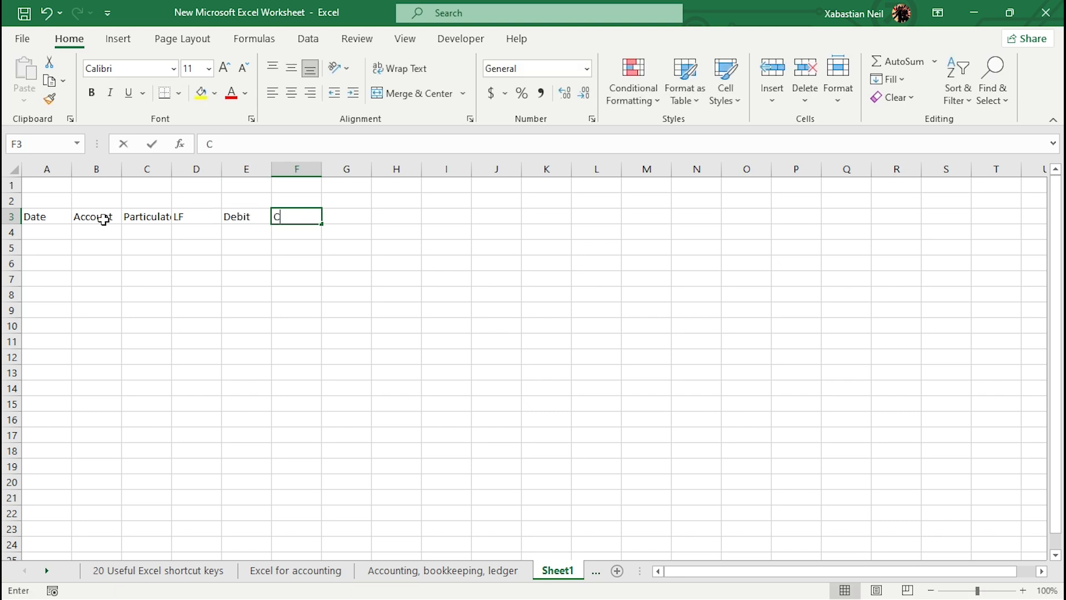
pyautogui.write('Credit')
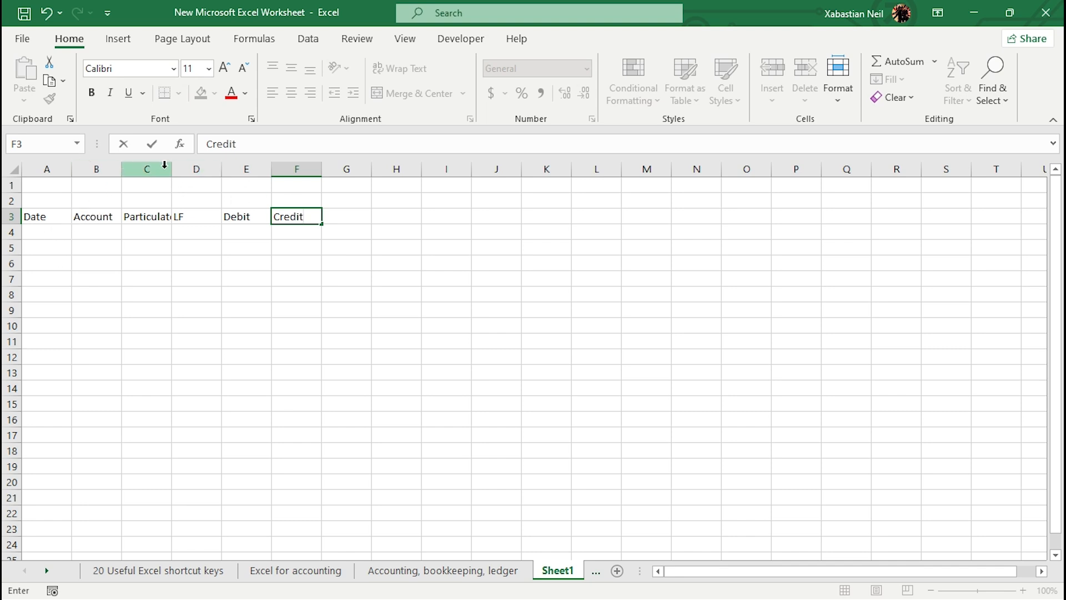
# Step: Autofit column C to fit the Particulate header
pyautogui.click(147, 168)
pyautogui.doubleClick(171, 166)
pyautogui.click(253, 313)
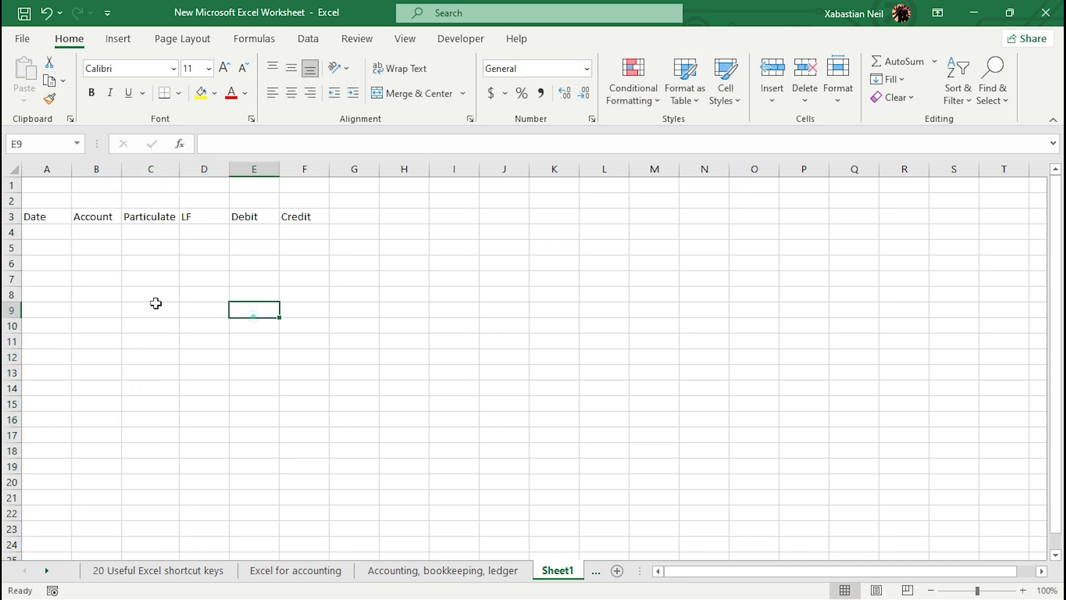
# Step: Select the header row A3:F3 and turn on filter buttons for it
pyautogui.click(47, 233)
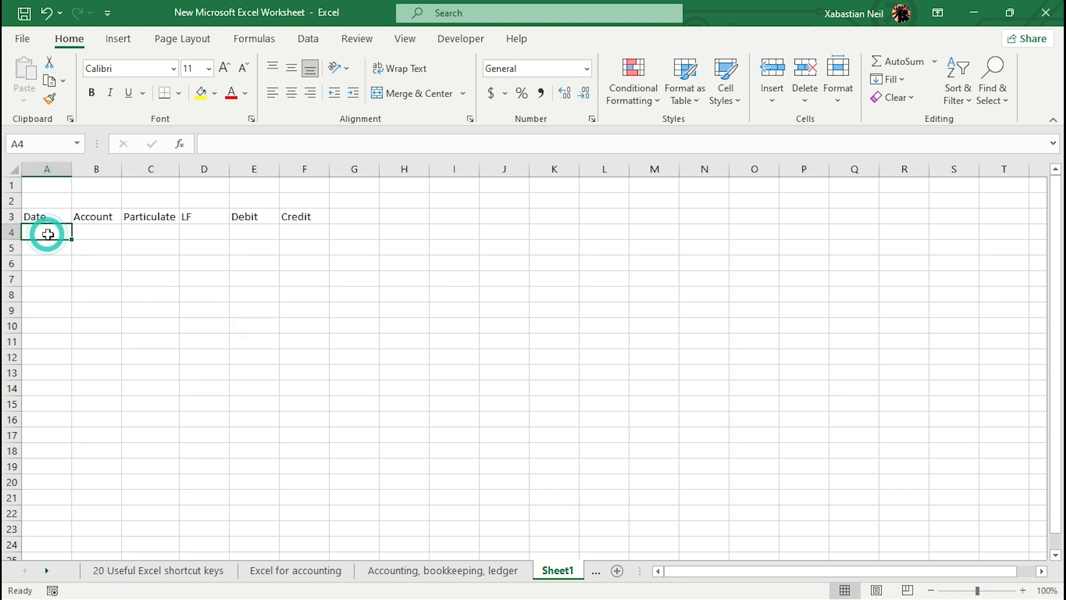
pyautogui.doubleClick(57, 232)
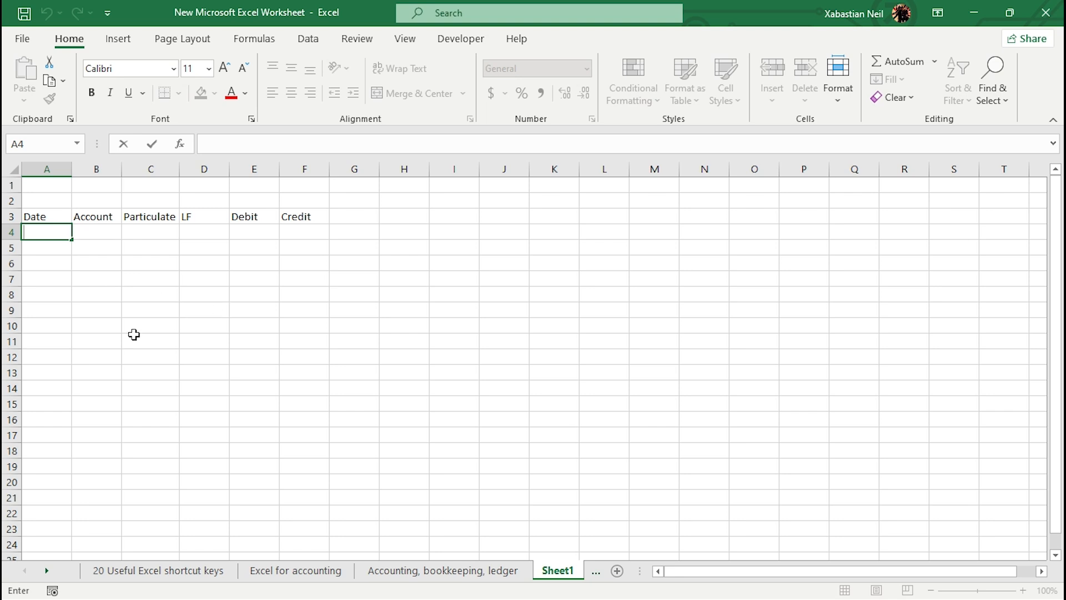
pyautogui.click(57, 232)
pyautogui.moveTo(53, 216); pyautogui.dragTo(302, 222)
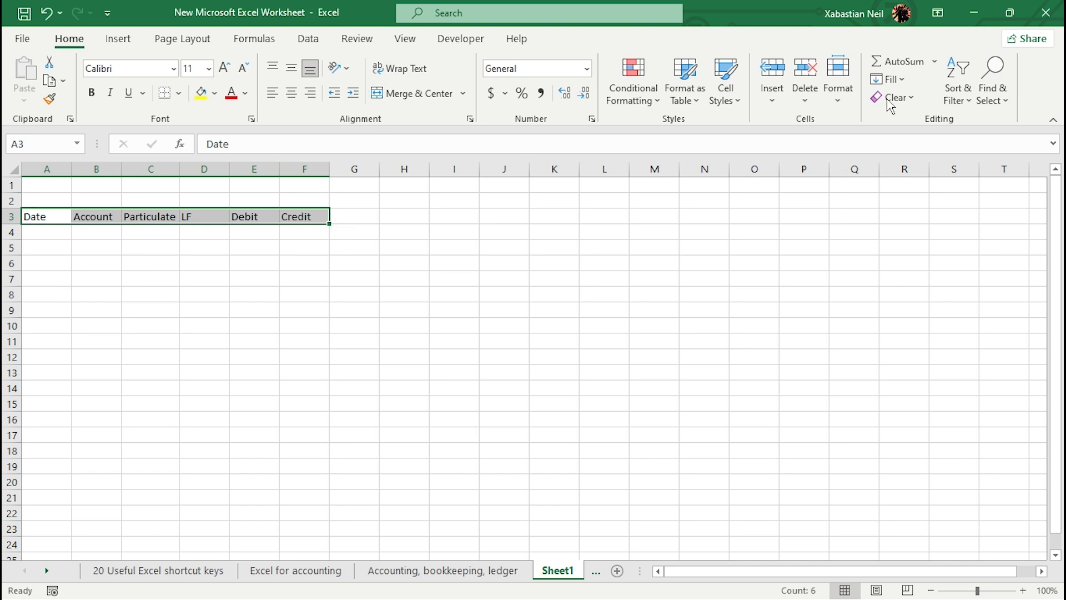
pyautogui.click(953, 95)
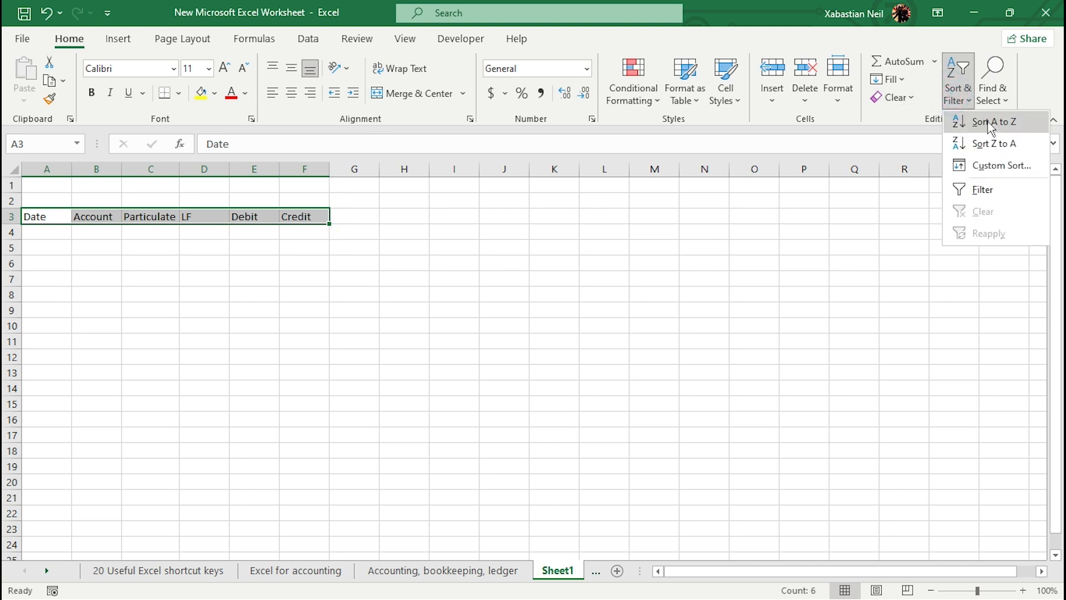
pyautogui.click(1004, 190)
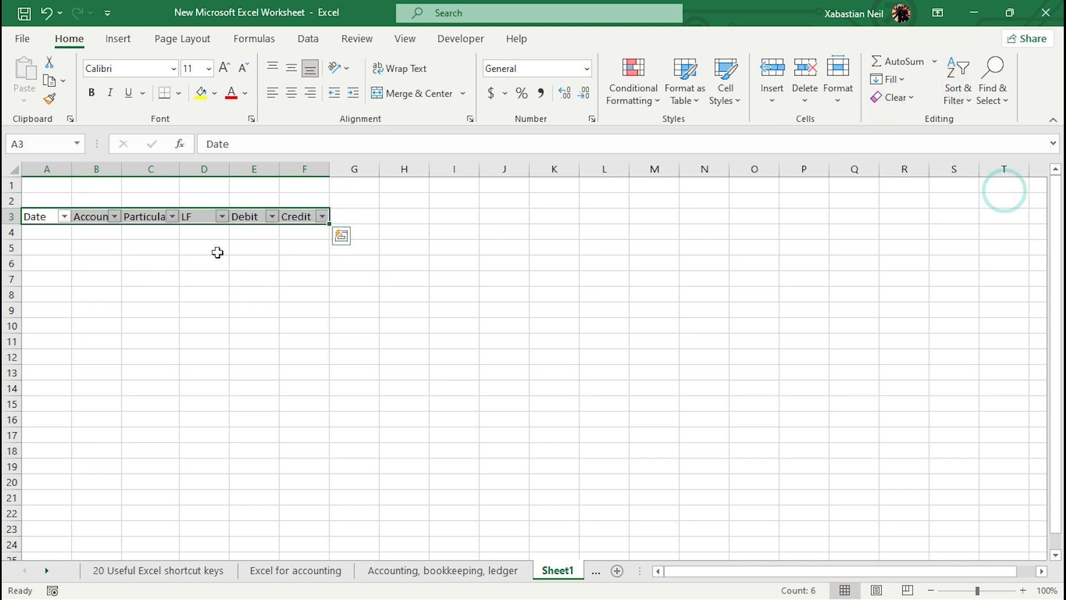
# Step: Fill the header row with light blue and center its text
pyautogui.click(215, 93)
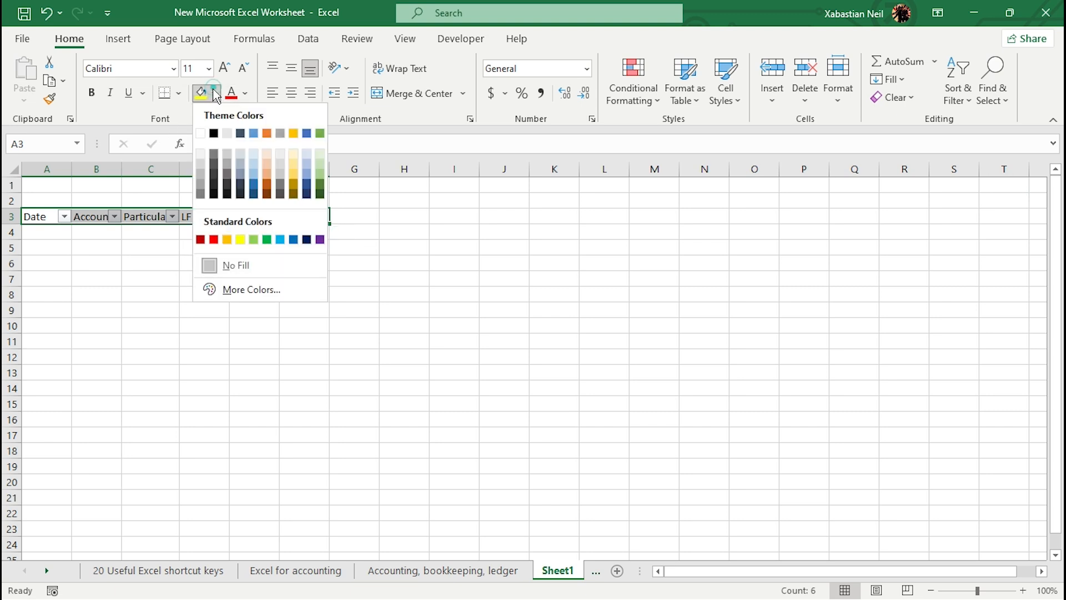
pyautogui.click(253, 177)
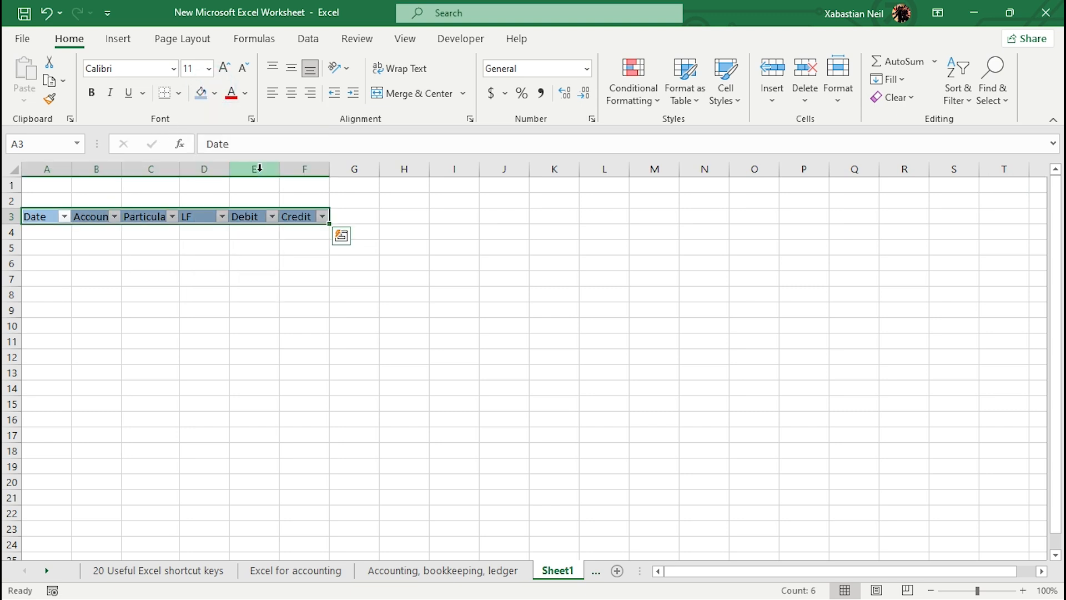
pyautogui.click(290, 93)
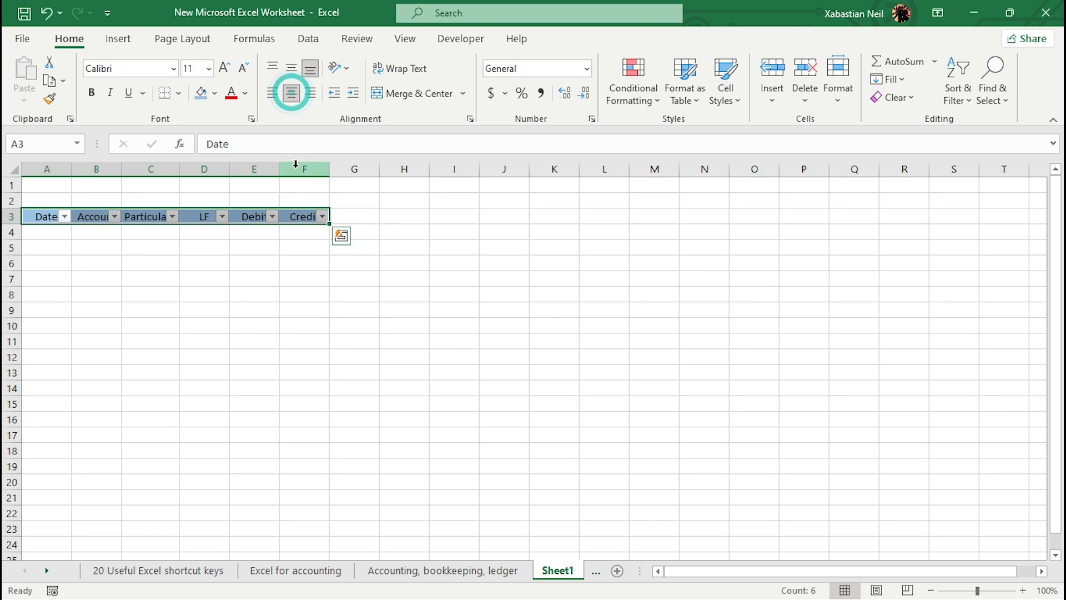
# Step: Make the header row bold with font size 14
pyautogui.click(92, 92)
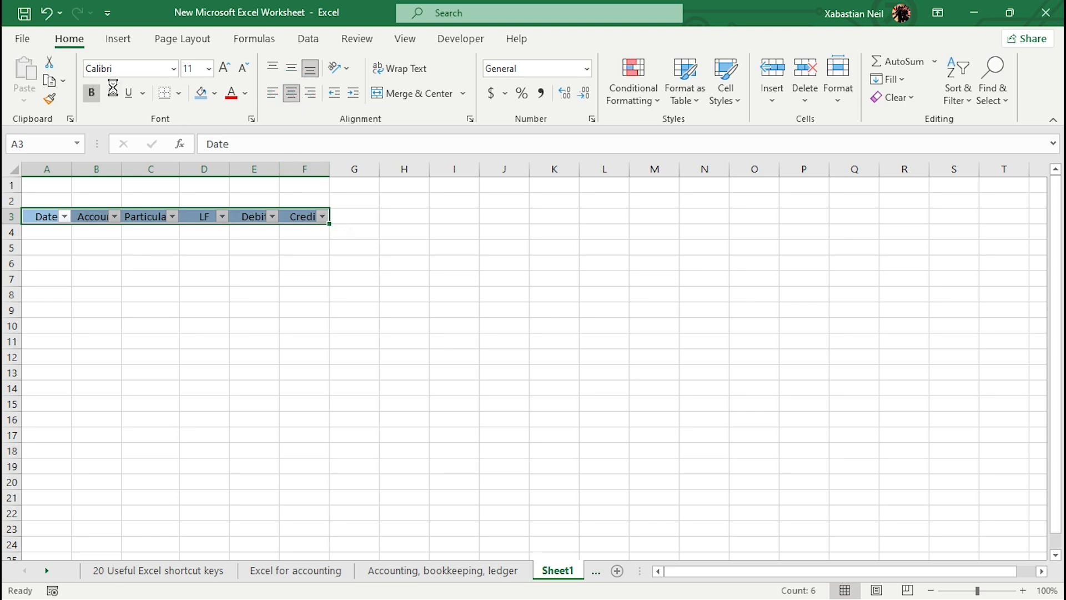
pyautogui.click(208, 69)
pyautogui.click(201, 173)
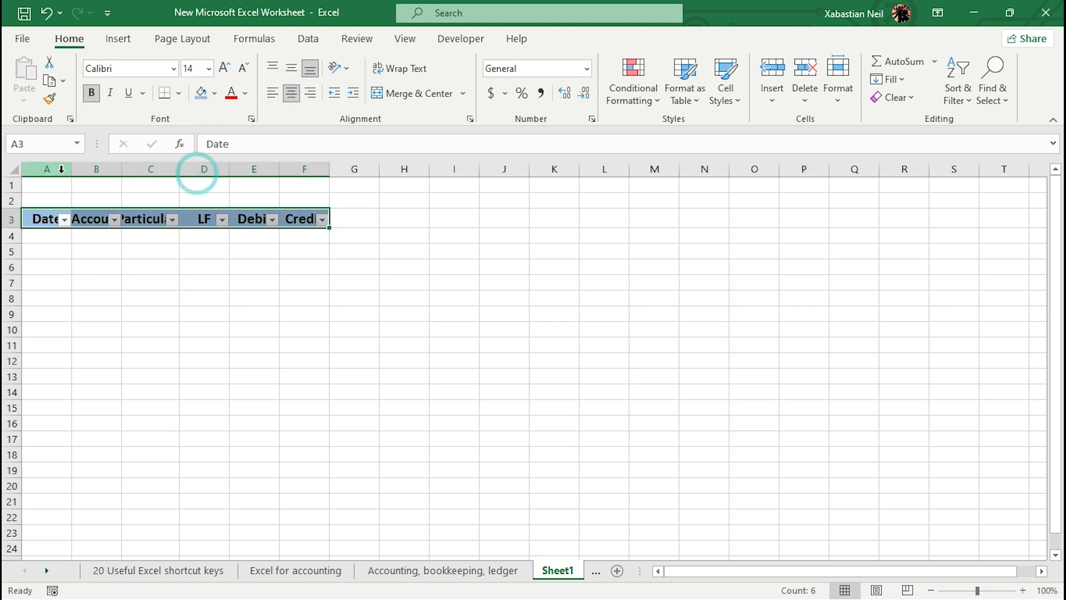
# Step: Widen columns A through F so every header fits fully
pyautogui.moveTo(71, 169); pyautogui.dragTo(134, 170)
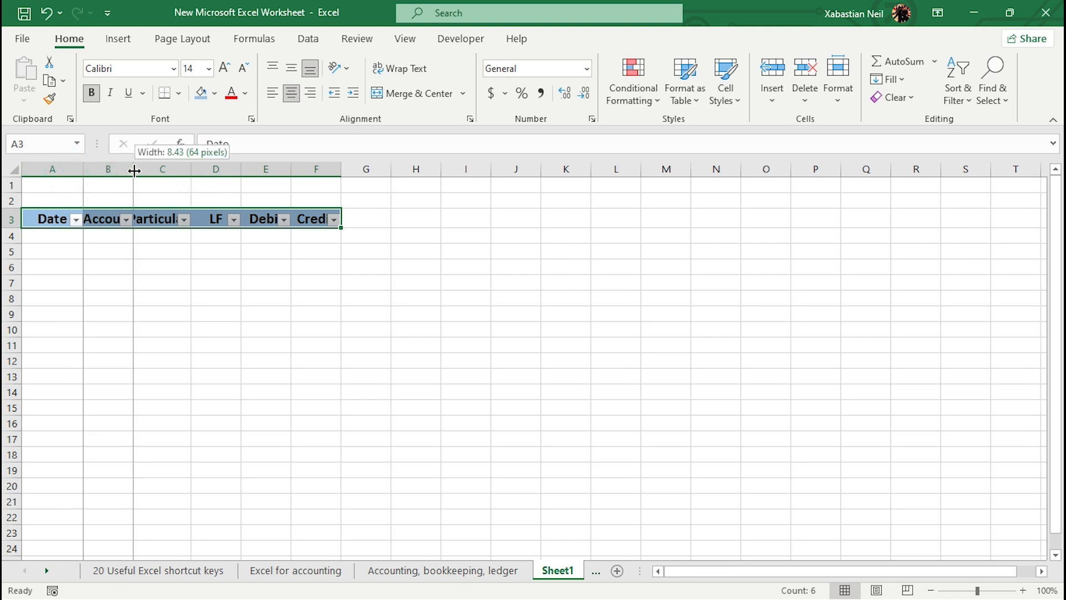
pyautogui.doubleClick(133, 170)
pyautogui.doubleClick(221, 171)
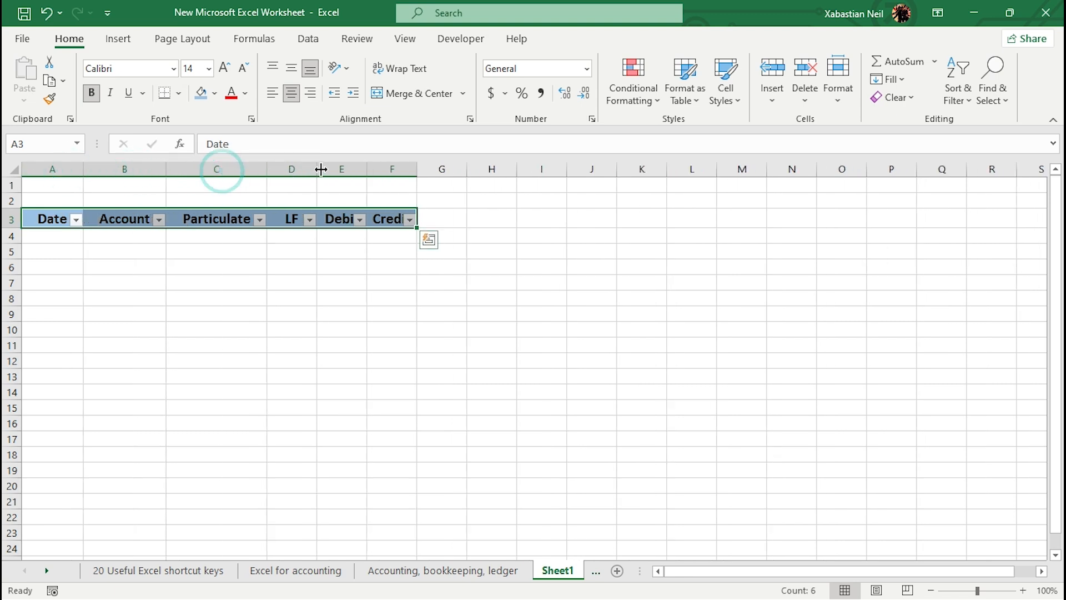
pyautogui.doubleClick(321, 169)
pyautogui.doubleClick(360, 169)
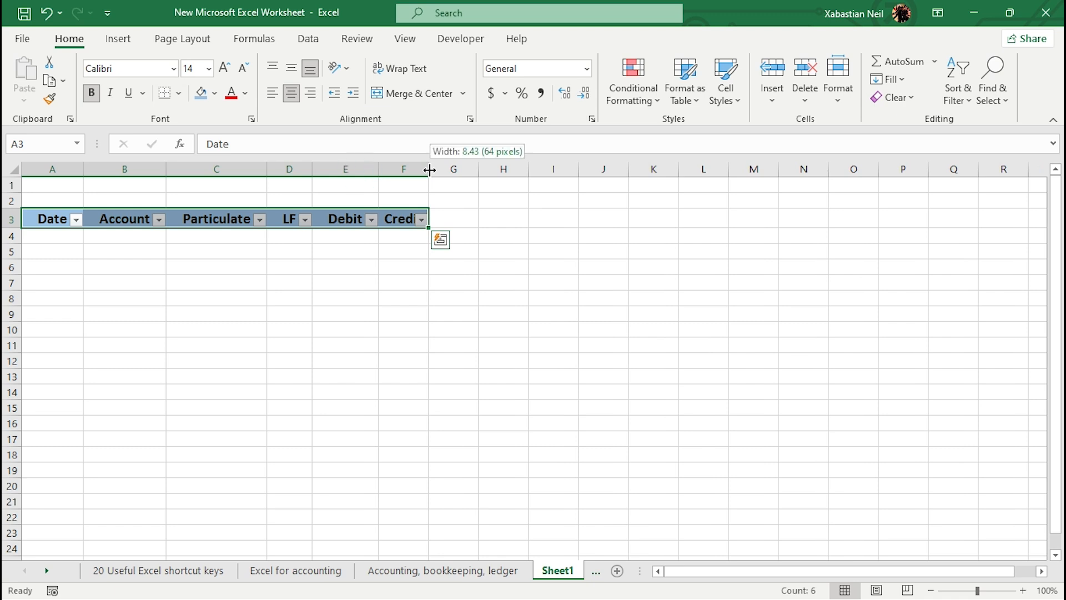
pyautogui.doubleClick(430, 170)
pyautogui.click(278, 345)
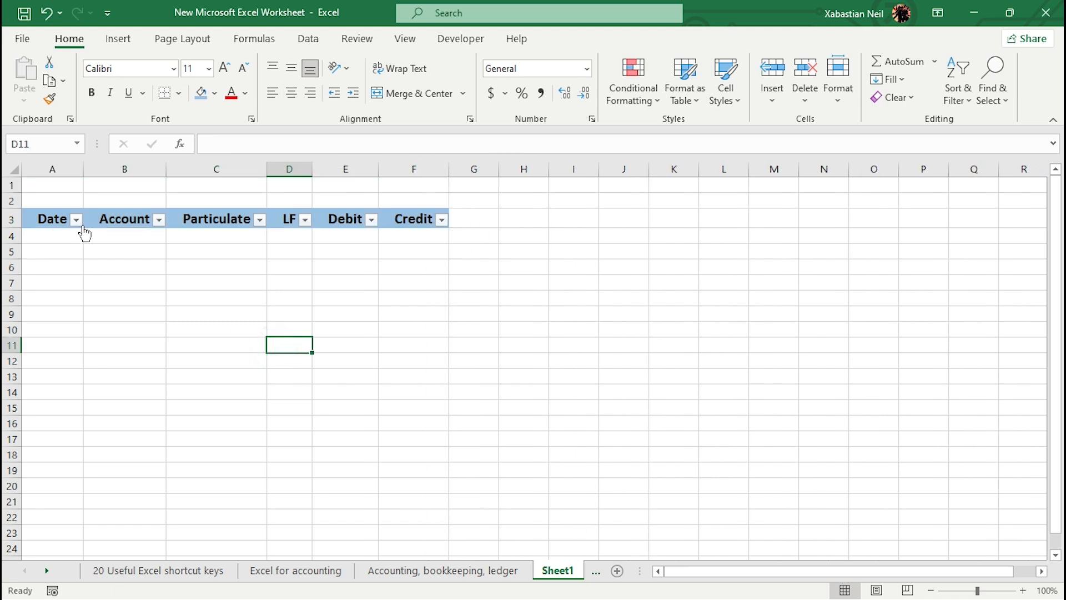
# Step: Enter the date 3/3/2023 in cell A4
pyautogui.click(61, 235)
pyautogui.doubleClick(55, 234)
pyautogui.write('3/3/2023')
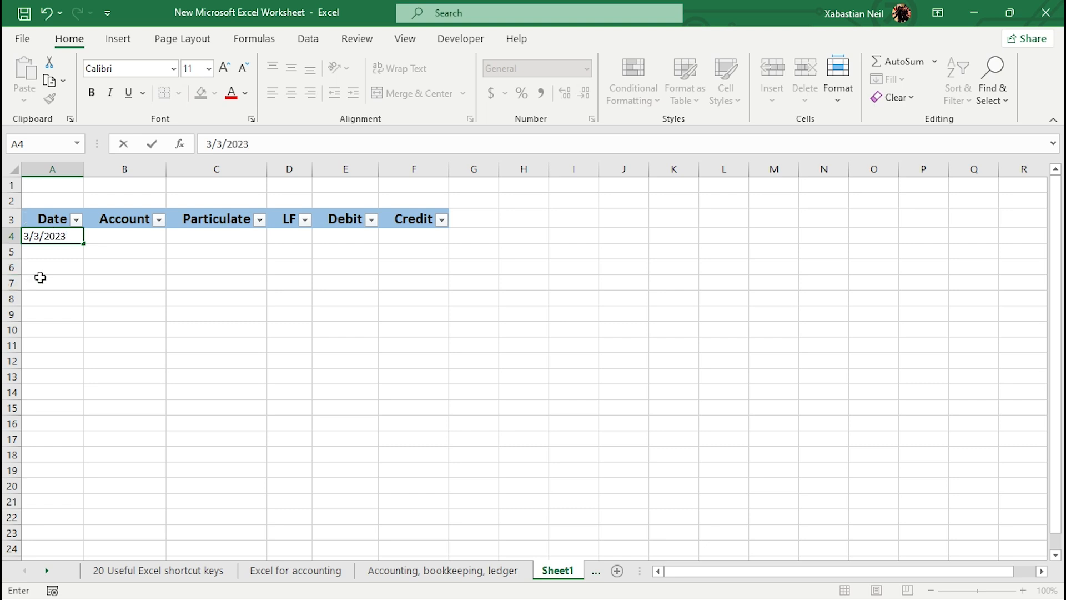
pyautogui.click(76, 250)
pyautogui.click(72, 237)
pyautogui.moveTo(84, 243)
pyautogui.mouseDown()
pyautogui.moveTo(89, 333)
pyautogui.moveTo(87, 245)
pyautogui.mouseUp()
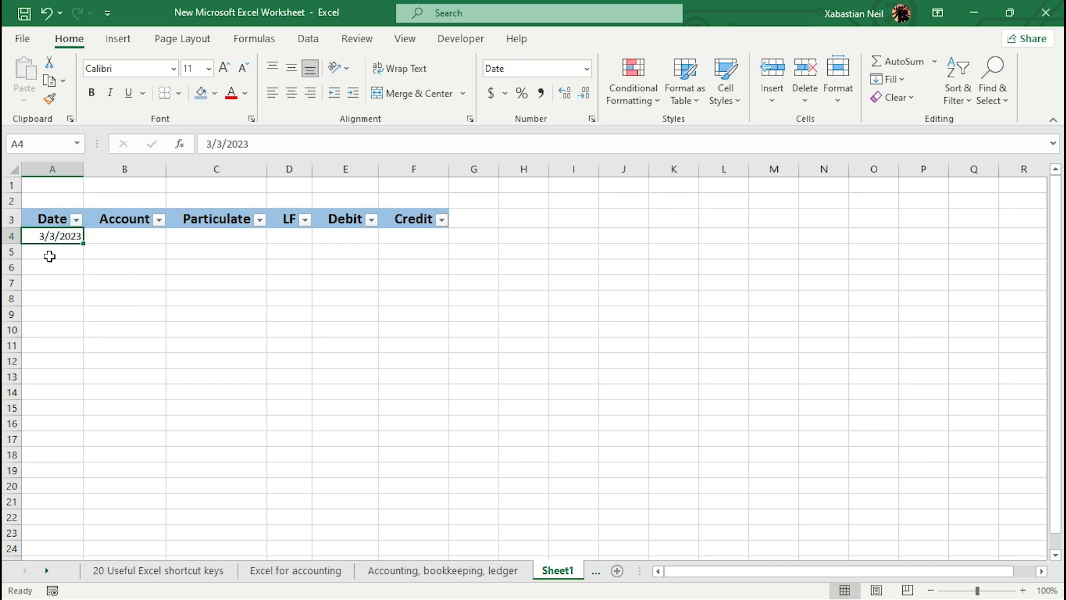
# Step: Apply the Long Date number format to cell A4
pyautogui.click(586, 69)
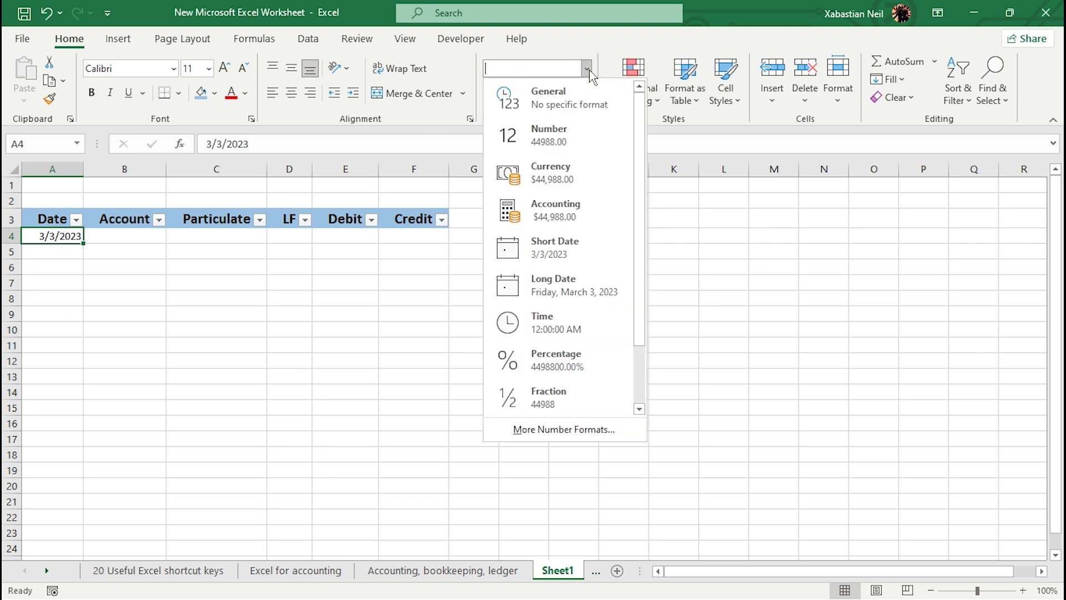
pyautogui.click(555, 294)
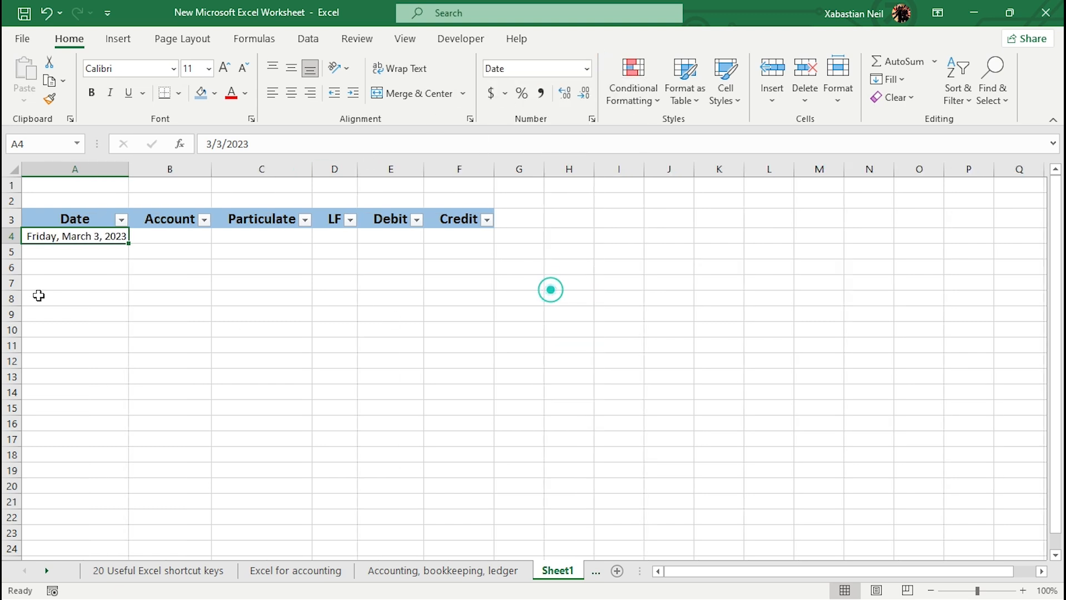
pyautogui.click(116, 243)
pyautogui.click(98, 234)
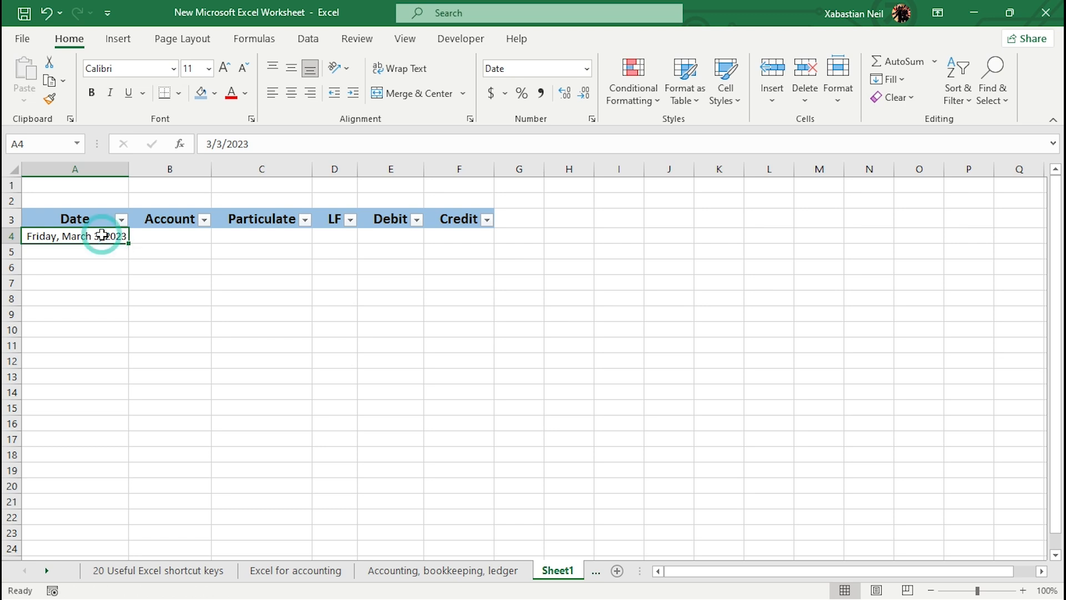
# Step: Replace the content of A4 with 3 april 2023\
pyautogui.press('BackSpace')
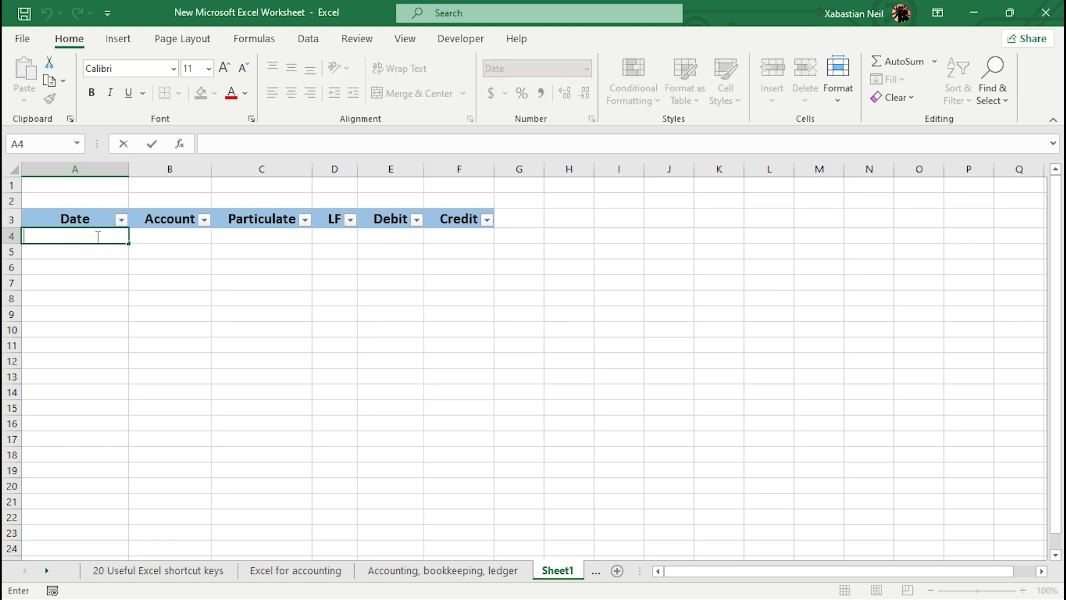
pyautogui.write('3 april 2023\\')
pyautogui.press('Return')
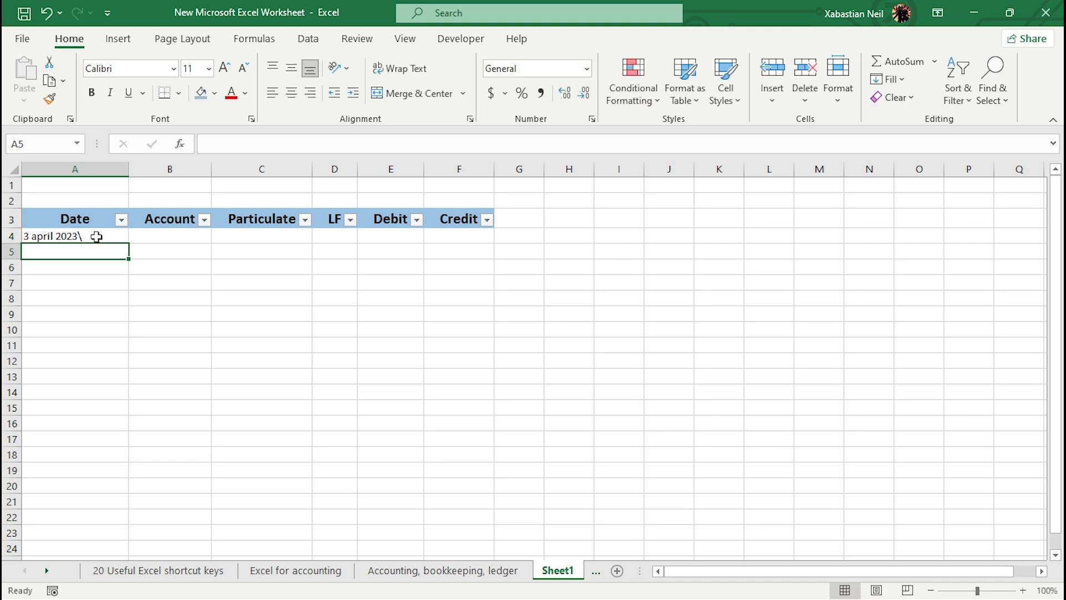
# Step: Delete the stray backslash from the date in cell A4
pyautogui.click(96, 236)
pyautogui.doubleClick(97, 236)
pyautogui.press('BackSpace')
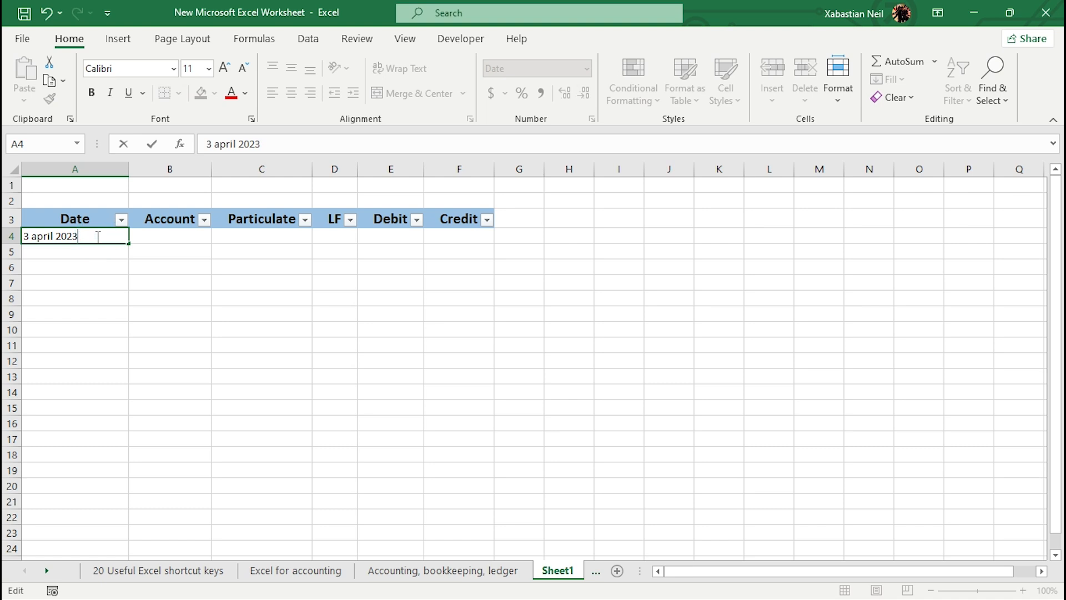
pyautogui.press('Return')
# Step: Apply the Short Date number format to cell A4
pyautogui.click(117, 233)
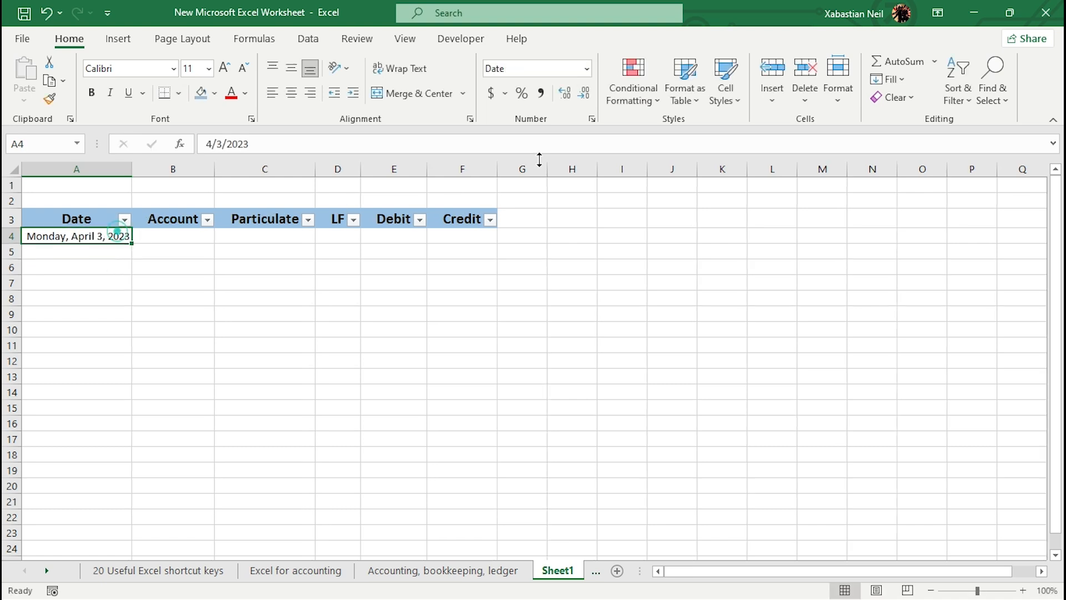
pyautogui.click(587, 68)
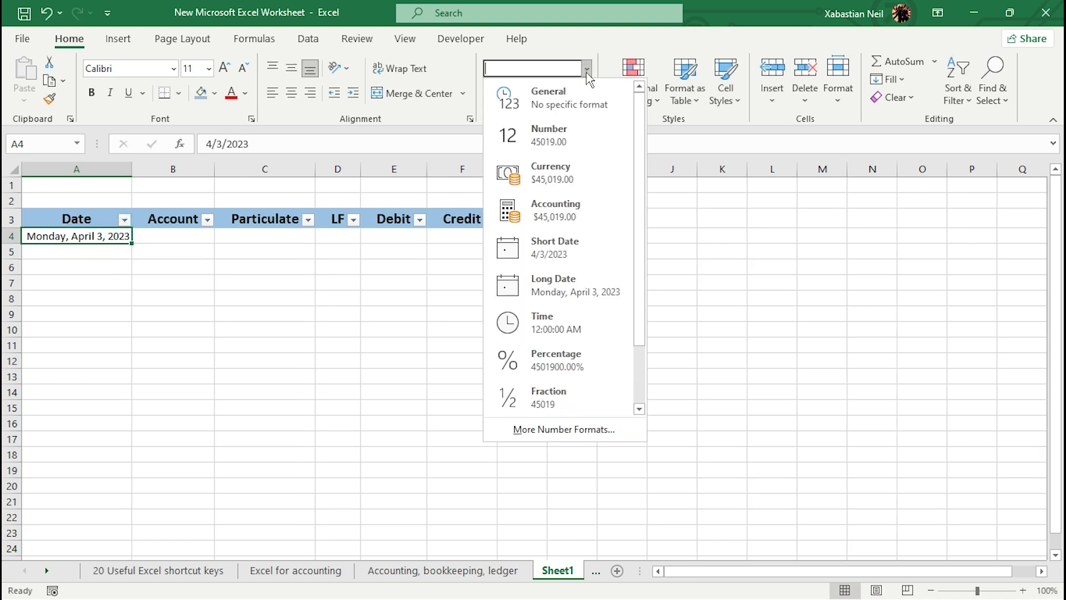
pyautogui.click(563, 254)
# Step: Enter Cash as the account and Goods sold as the particulate for the first transaction
pyautogui.click(117, 251)
pyautogui.doubleClick(121, 251)
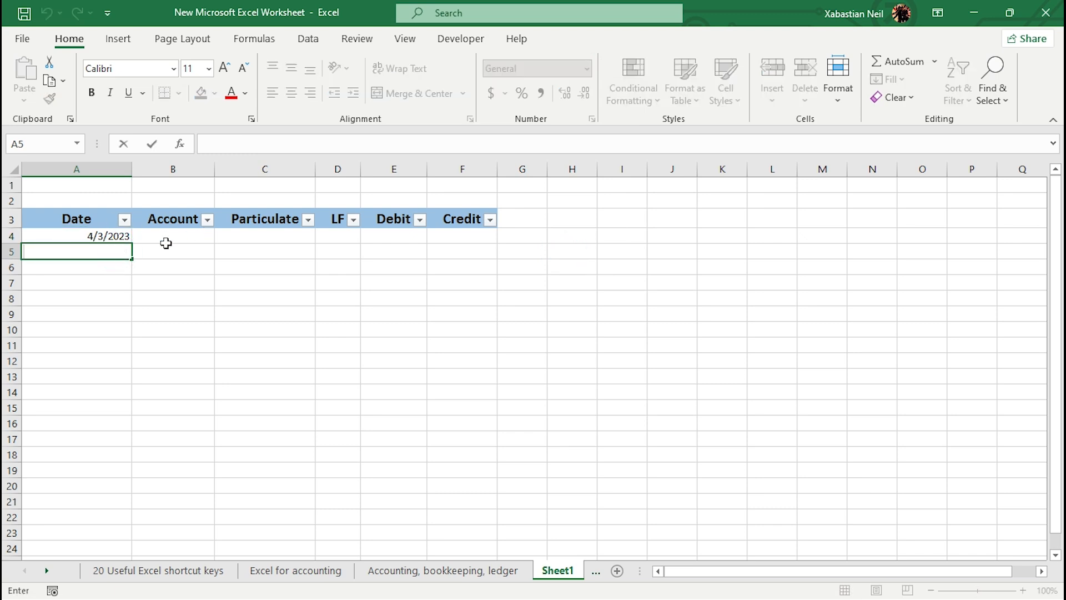
pyautogui.click(186, 234)
pyautogui.doubleClick(188, 238)
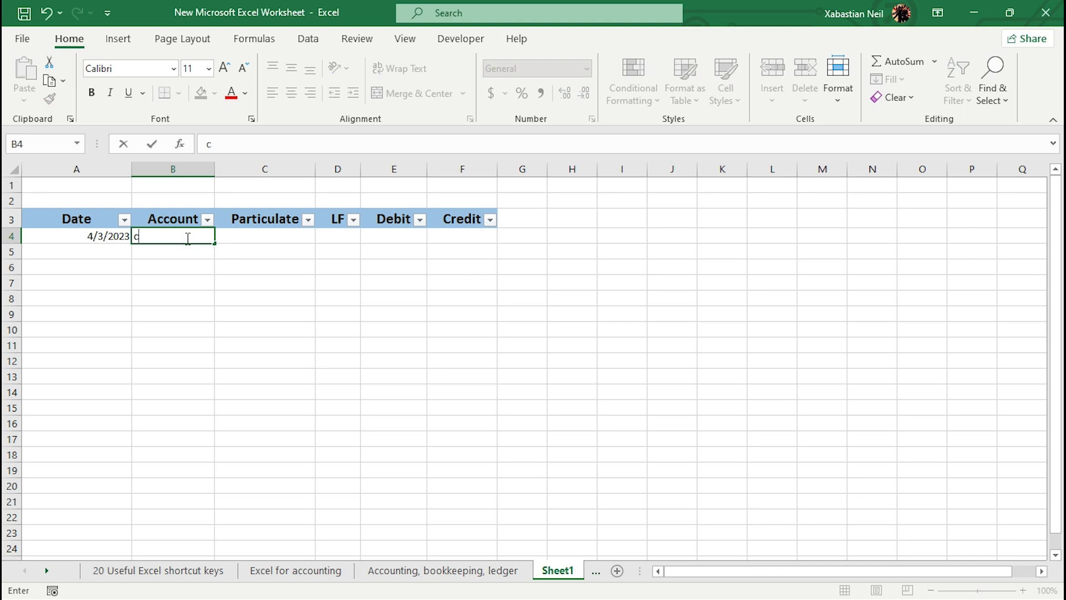
pyautogui.write('Cash')
pyautogui.press('Tab')
pyautogui.write('G')
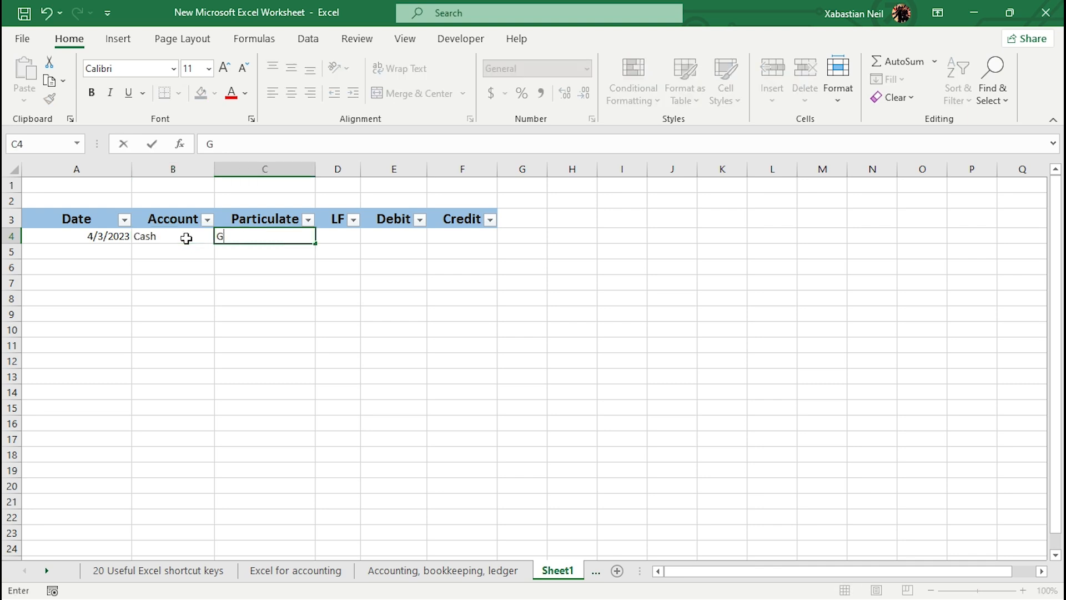
pyautogui.write('oods sold')
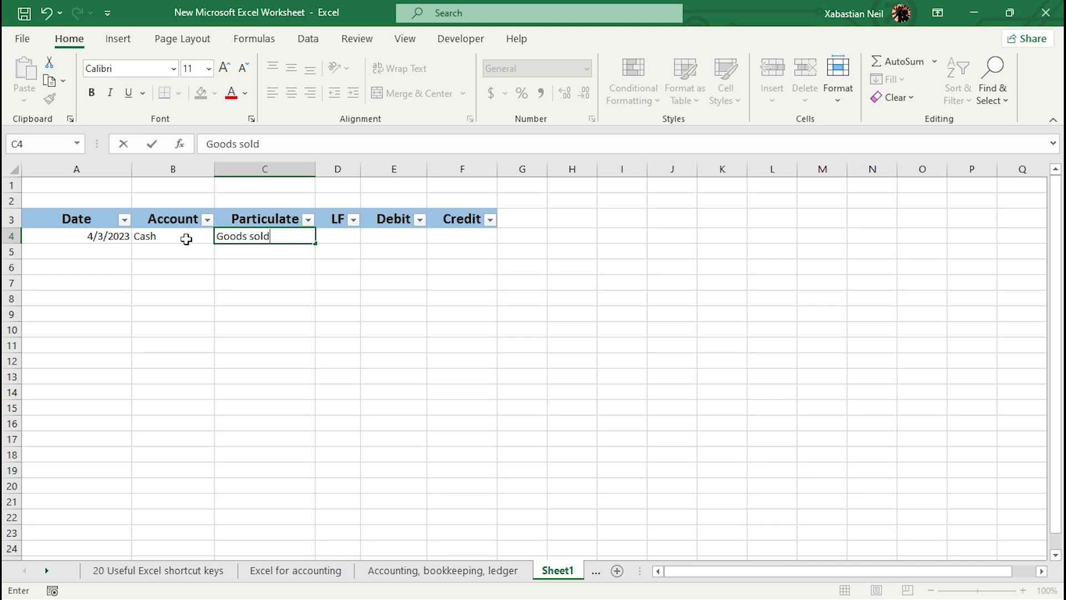
# Step: Enter TRF 101 as the ledger folio and 1000 as the debit for the first transaction
pyautogui.click(353, 238)
pyautogui.write('TRF')
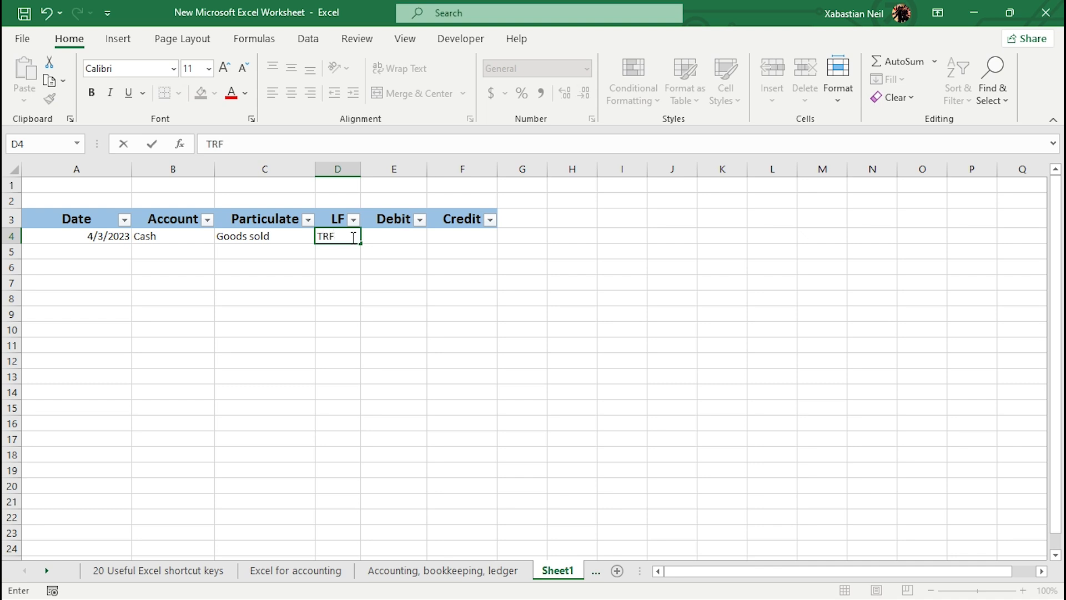
pyautogui.write(' 101')
pyautogui.doubleClick(399, 239)
pyautogui.write('1000')
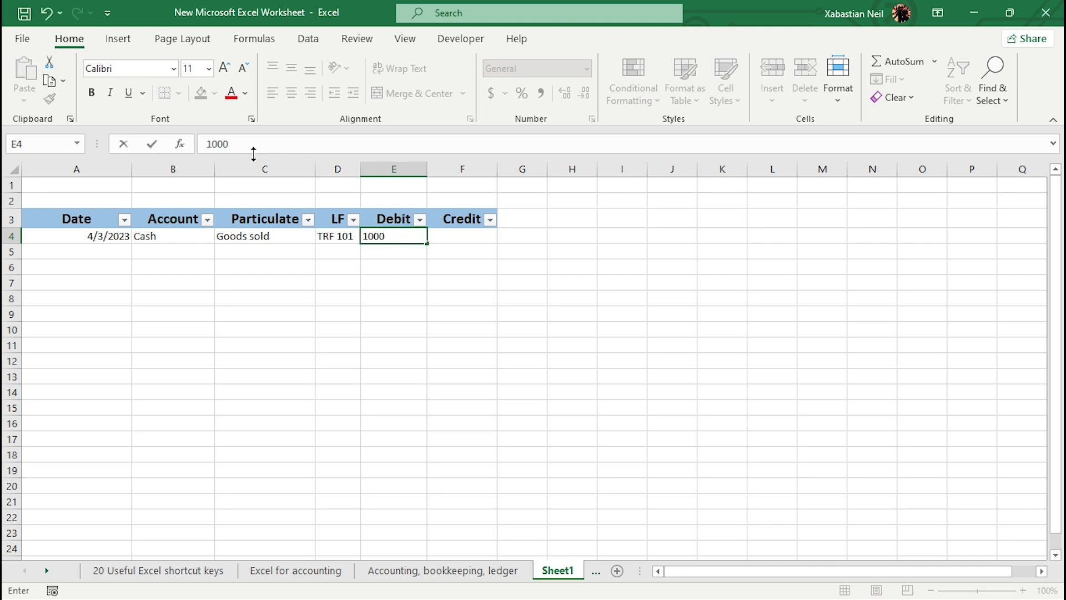
pyautogui.click(95, 255)
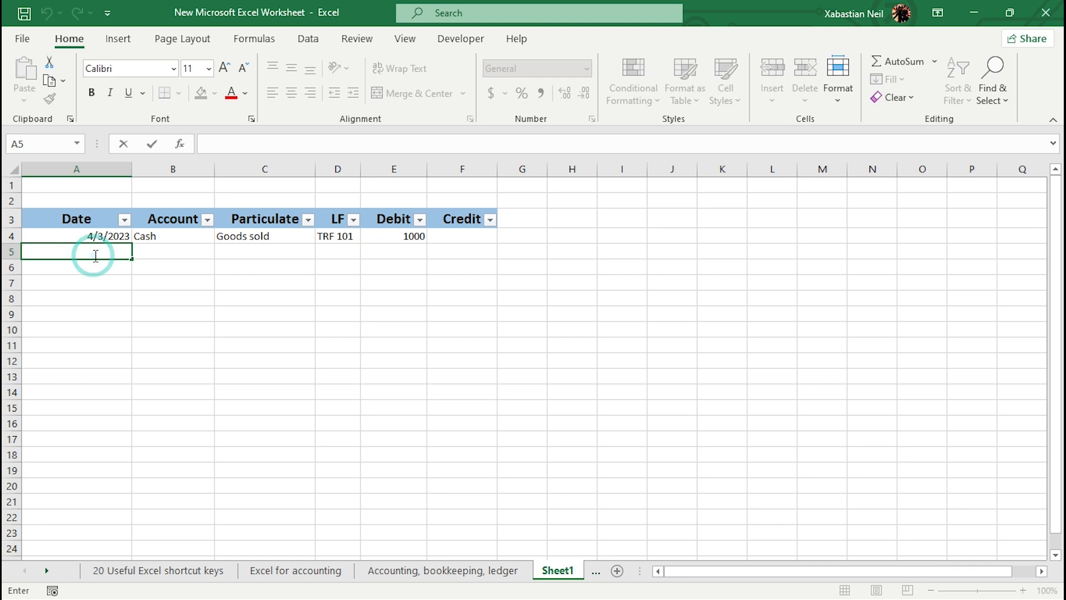
# Step: Enter the date 4/4/2023 in A5 and Sales as its account
pyautogui.write('4/4/')
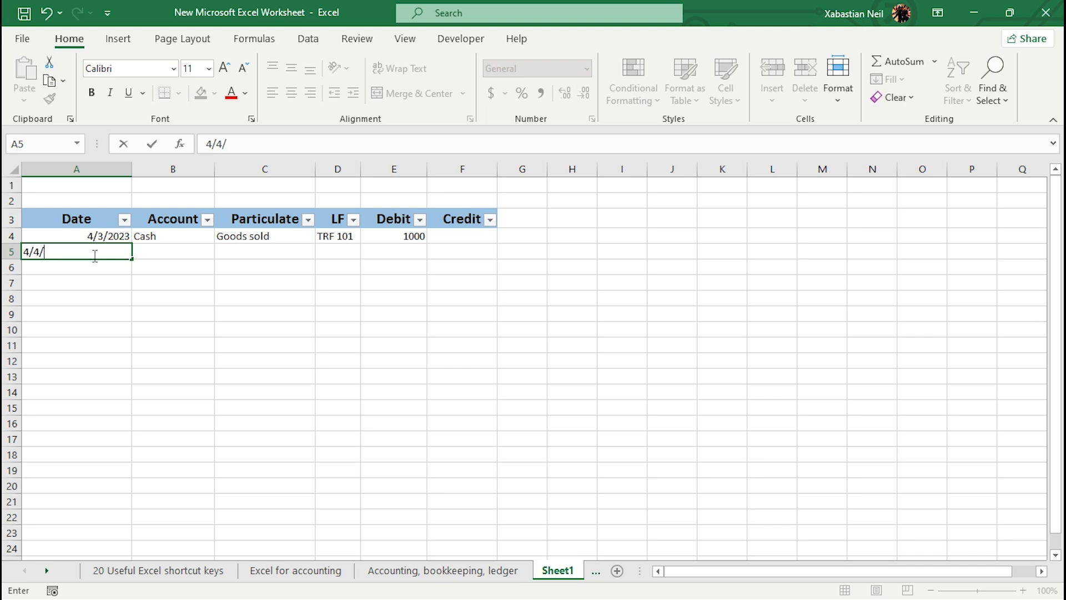
pyautogui.write('2023')
pyautogui.click(164, 251)
pyautogui.doubleClick(164, 251)
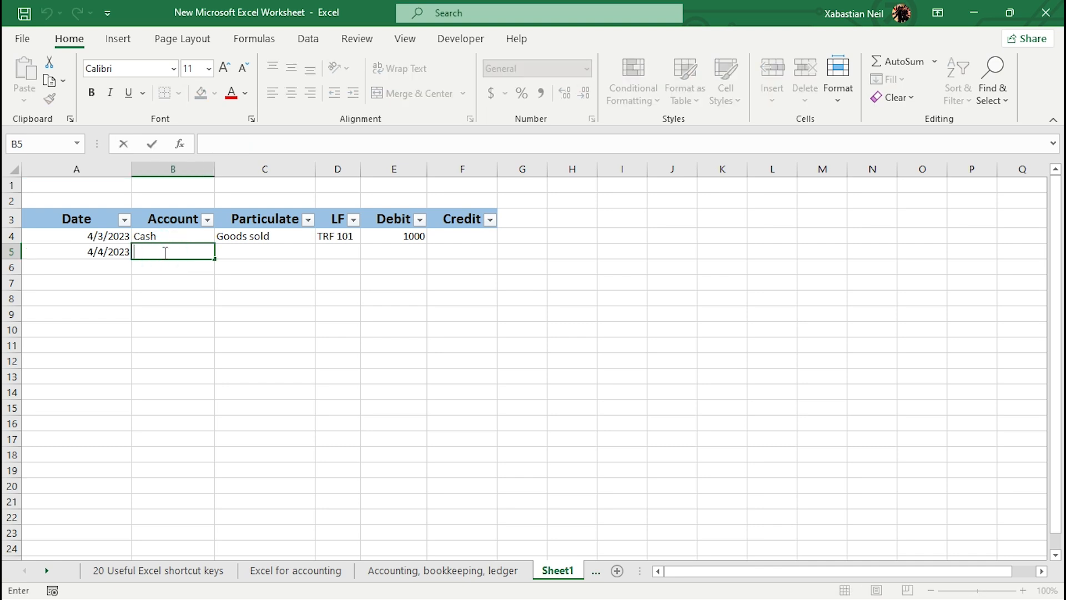
pyautogui.write('Sales')
# Step: Enter Cash received as the particulate and TRF 101 as the ledger folio in row 5
pyautogui.click(271, 253)
pyautogui.doubleClick(273, 254)
pyautogui.write('C')
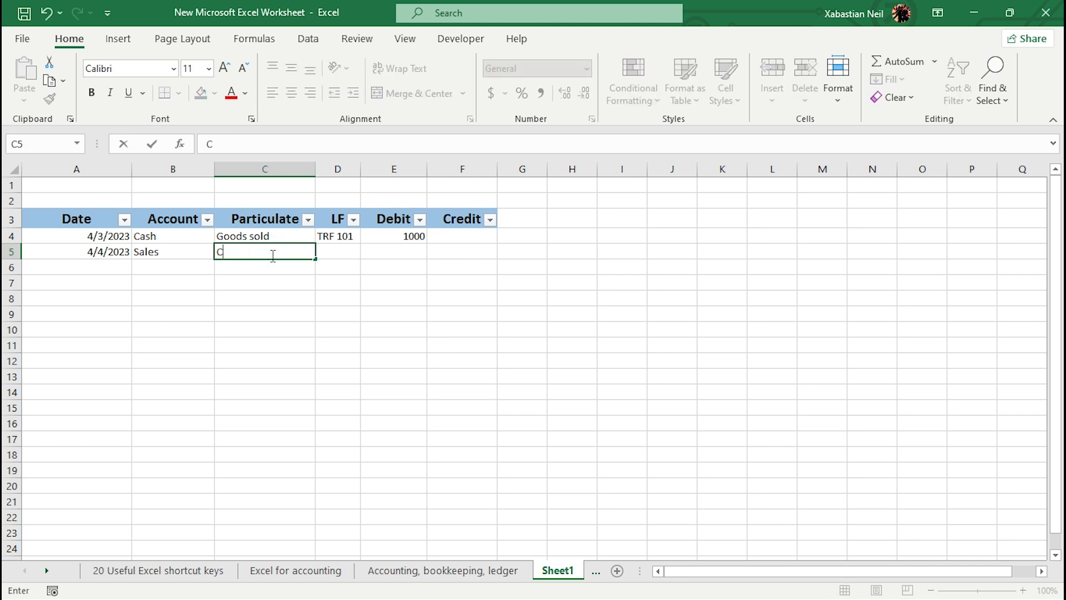
pyautogui.write('ash received')
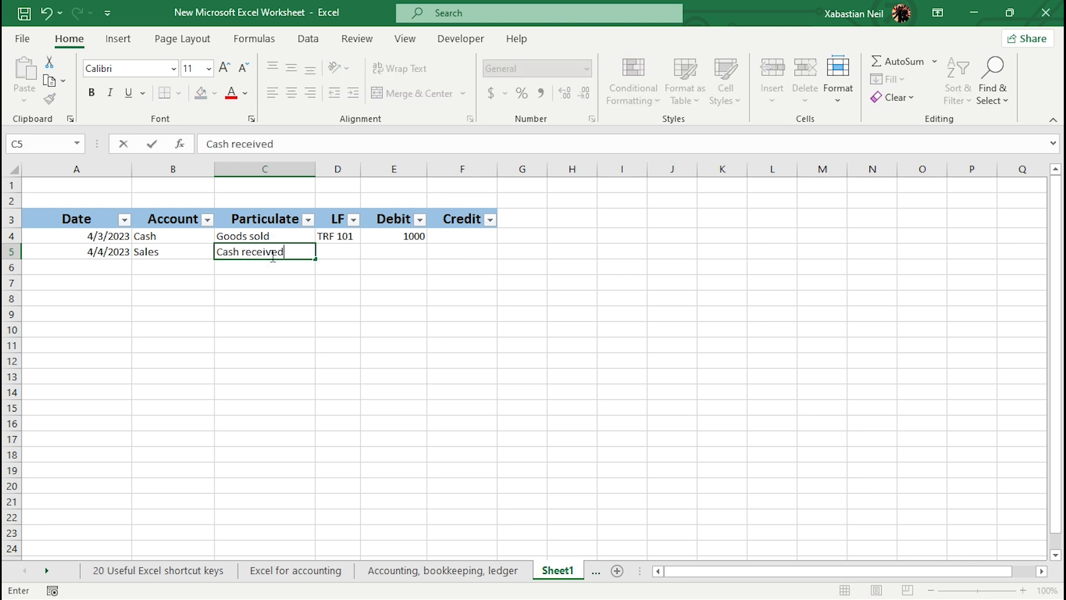
pyautogui.click(342, 255)
pyautogui.doubleClick(357, 252)
pyautogui.write('TR')
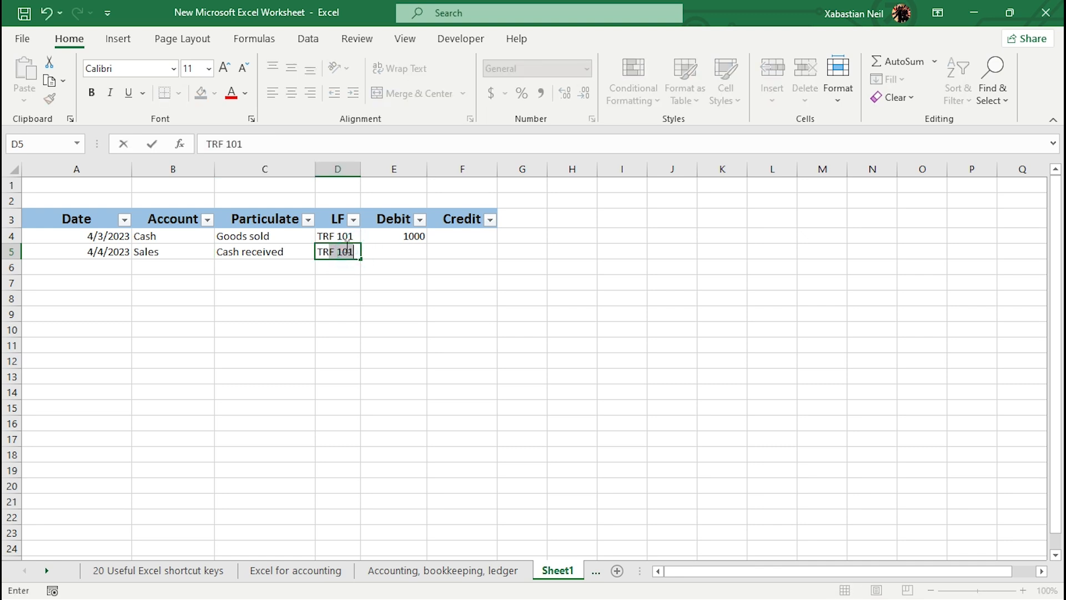
pyautogui.write('F')
pyautogui.press('Return')
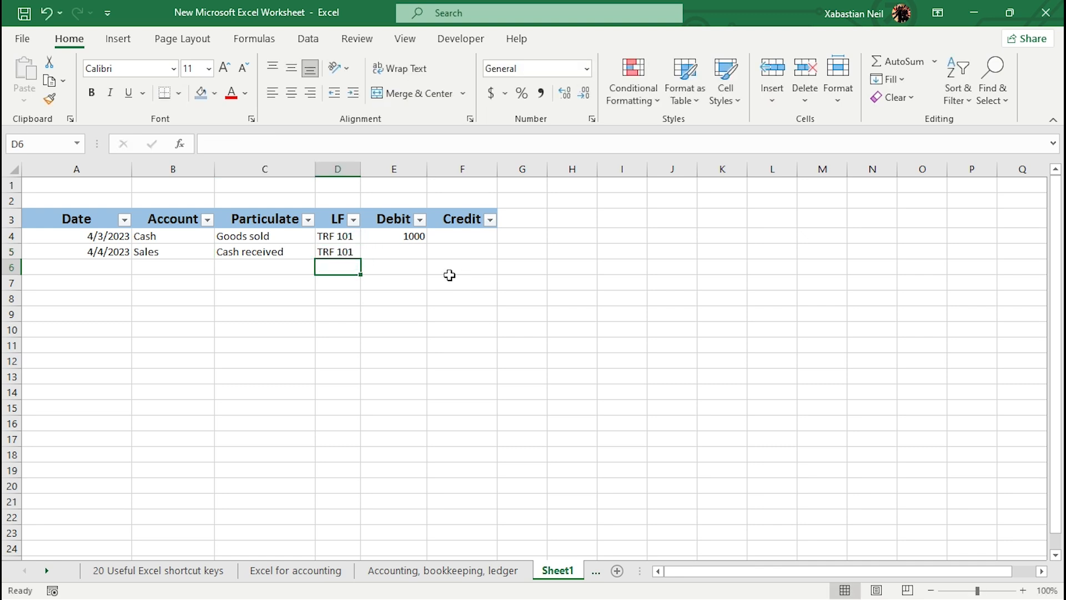
# Step: Enter 1000 as the credit amount for the second transaction in F5
pyautogui.click(412, 257)
pyautogui.doubleClick(473, 252)
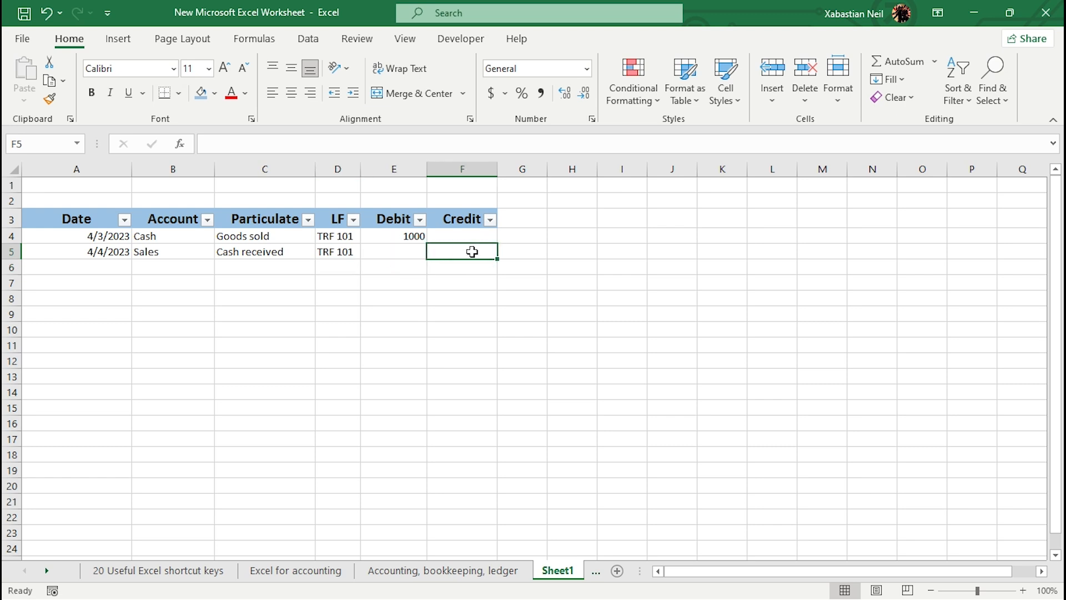
pyautogui.write('!000')
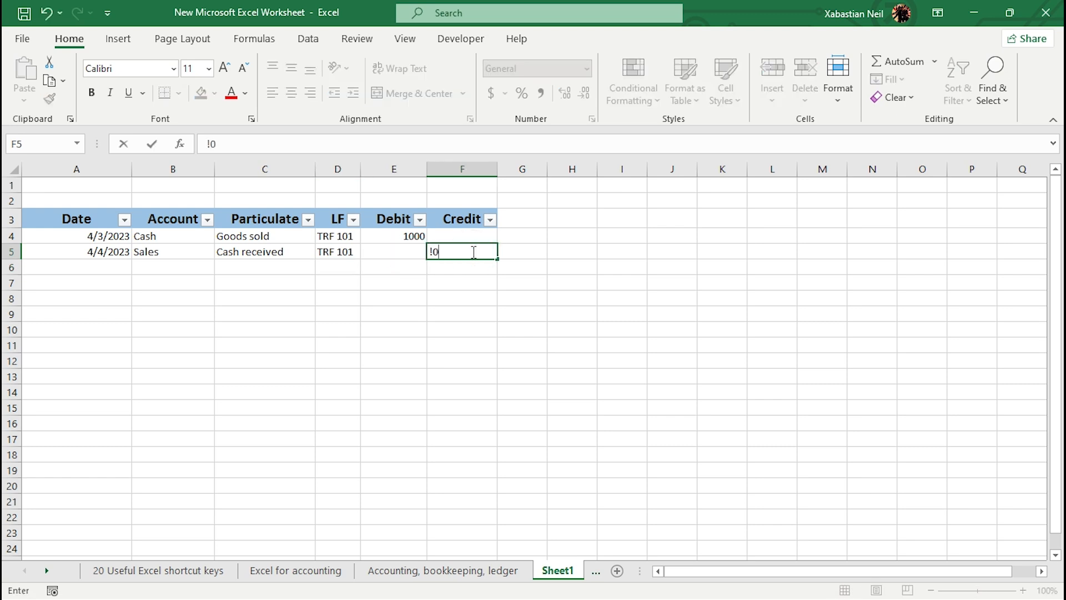
pyautogui.press('BackSpace')
pyautogui.press('BackSpace')
pyautogui.click(101, 266)
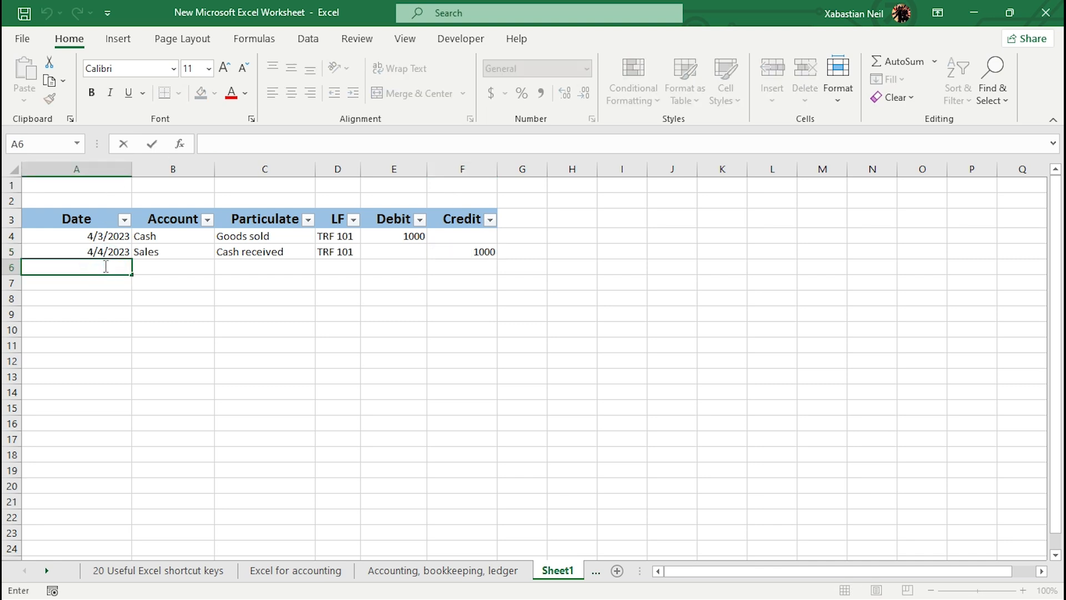
# Step: Enter the date 5 April 2023 in cell A6
pyautogui.write('$')
pyautogui.write('A')
pyautogui.write('p')
pyautogui.write('ril 2023')
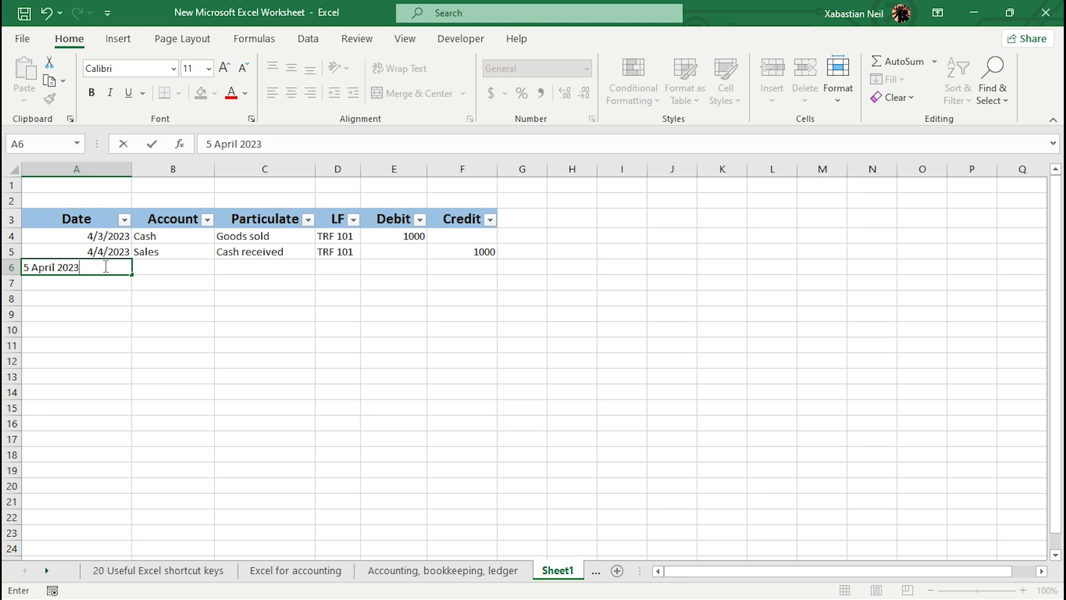
pyautogui.press('Return')
# Step: Try to edit the A5 date so the month reads April
pyautogui.doubleClick(104, 252)
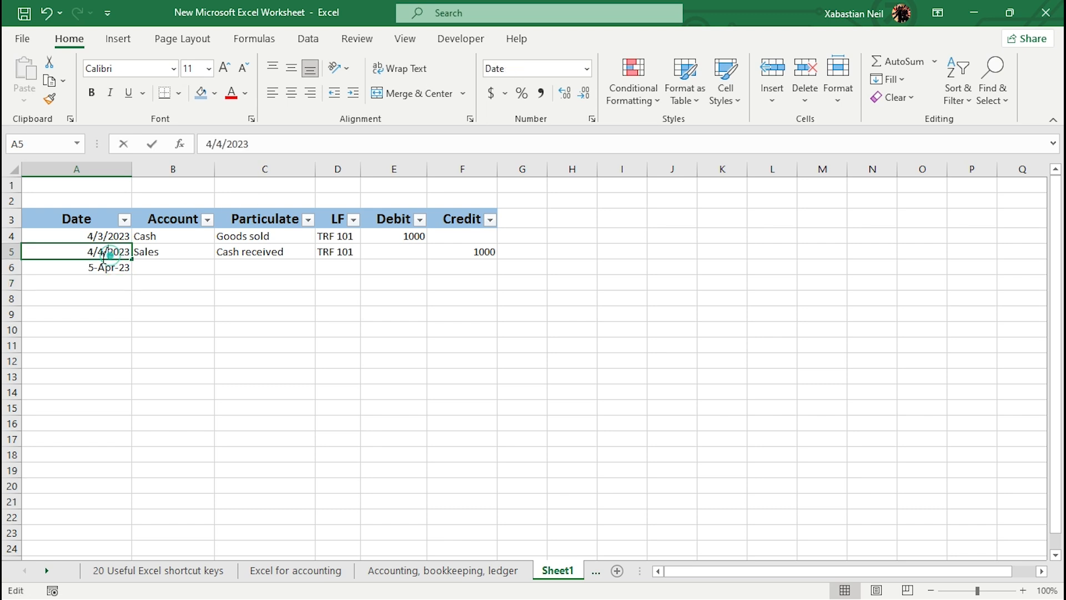
pyautogui.press('BackSpace')
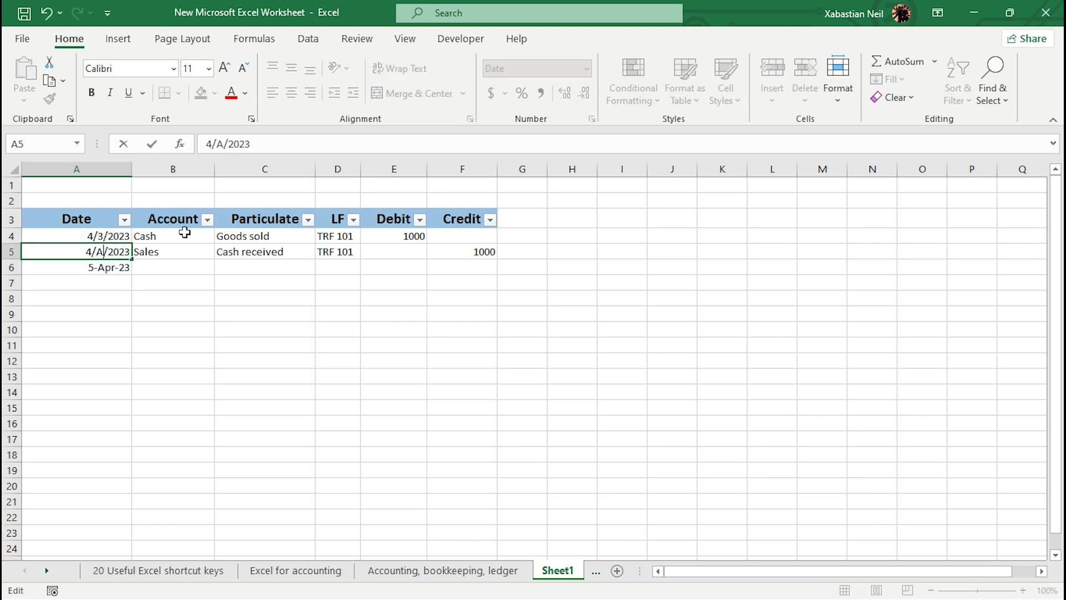
pyautogui.write('April')
# Step: Clear the dates from cells A4 and A5
pyautogui.click(98, 238)
pyautogui.doubleClick(98, 238)
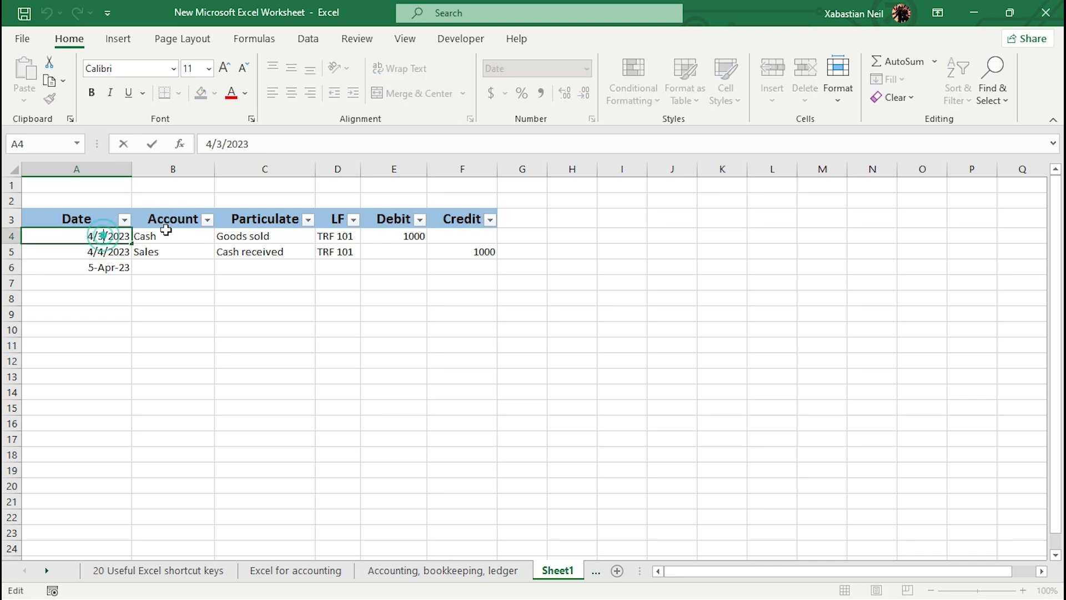
pyautogui.press('BackSpace')
pyautogui.press('BackSpace')
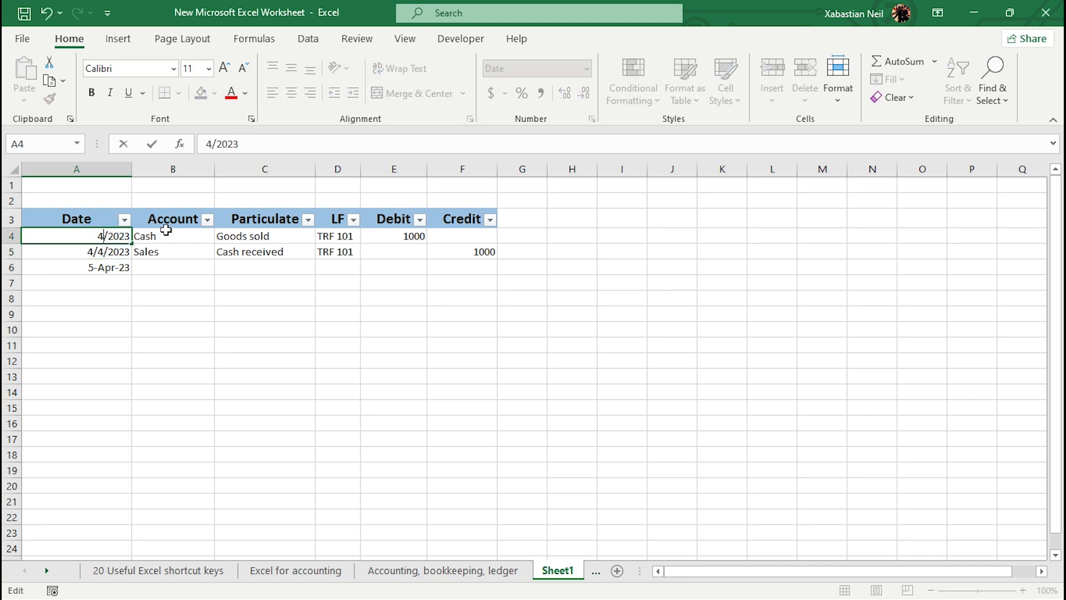
pyautogui.press('BackSpace')
pyautogui.press('BackSpace')
pyautogui.press('BackSpace')
pyautogui.press('BackSpace')
pyautogui.press('BackSpace')
pyautogui.press('BackSpace')
pyautogui.click(120, 251)
pyautogui.press('BackSpace')
# Step: Set cell A4 to the General number format and enter 4 April 2023
pyautogui.click(115, 236)
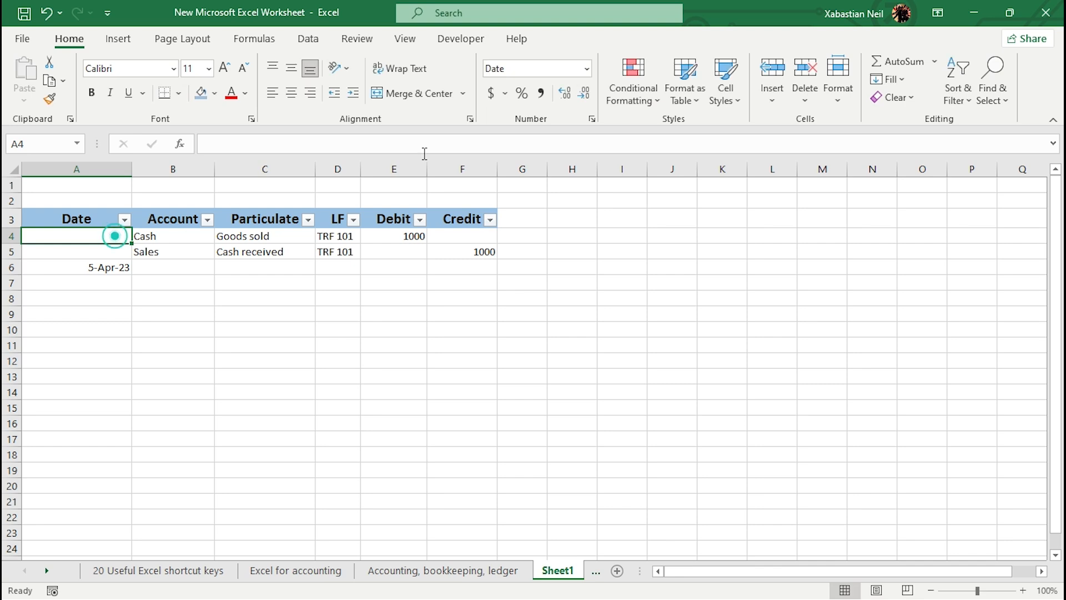
pyautogui.click(585, 67)
pyautogui.click(536, 104)
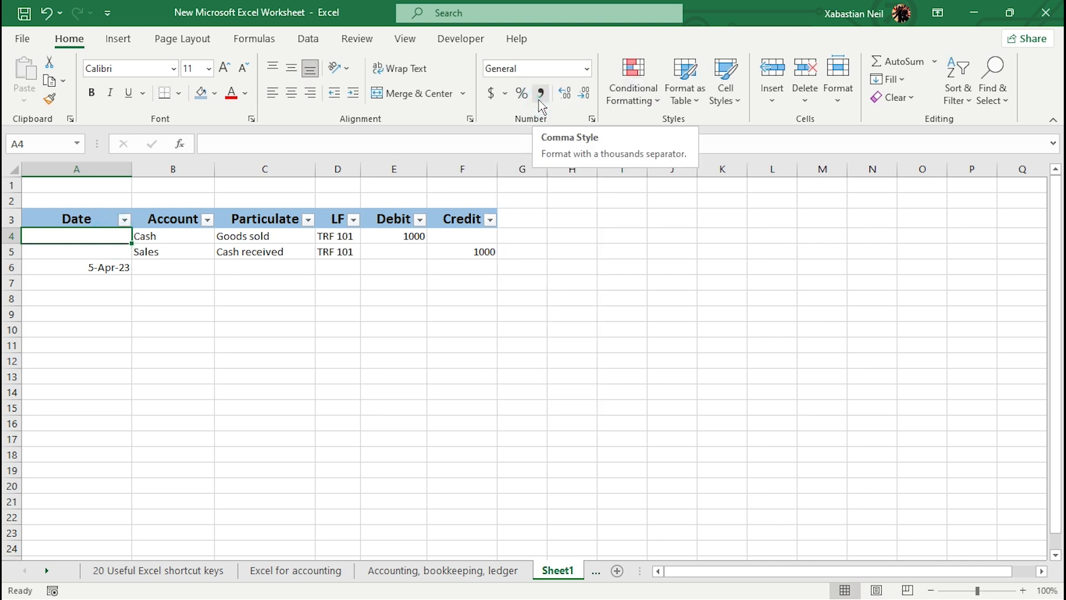
pyautogui.write('4 April 2023')
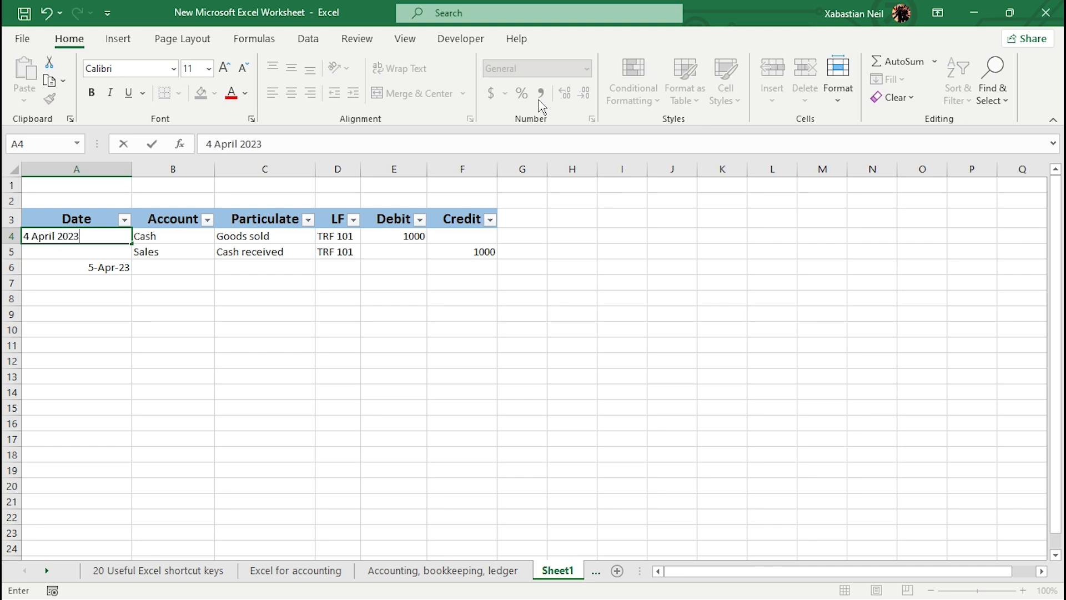
pyautogui.press('Return')
# Step: Enter the date 4 March 2023 in cell A5
pyautogui.doubleClick(102, 249)
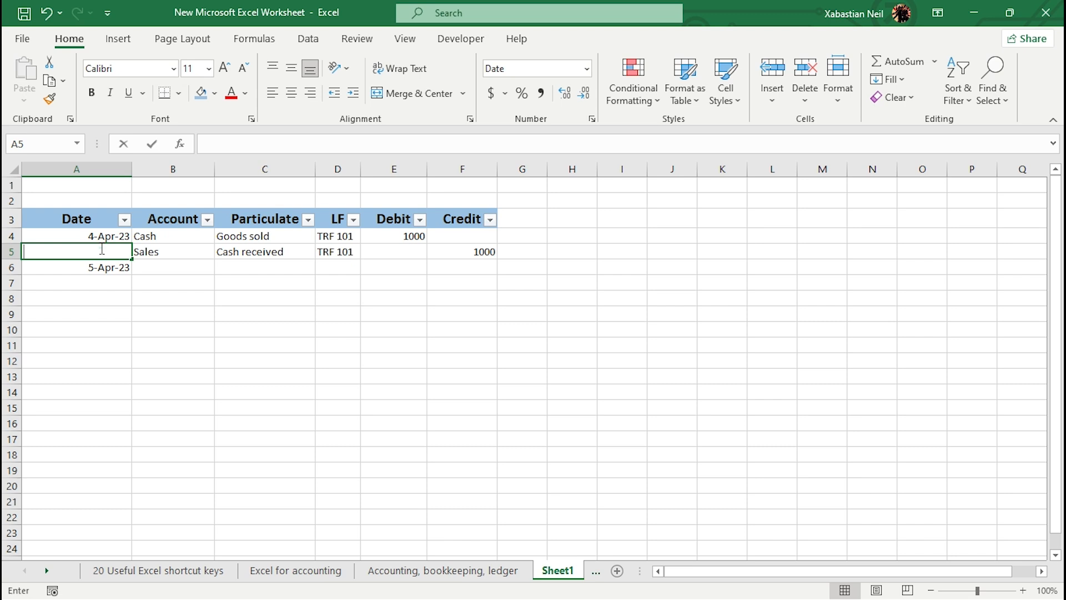
pyautogui.write('4')
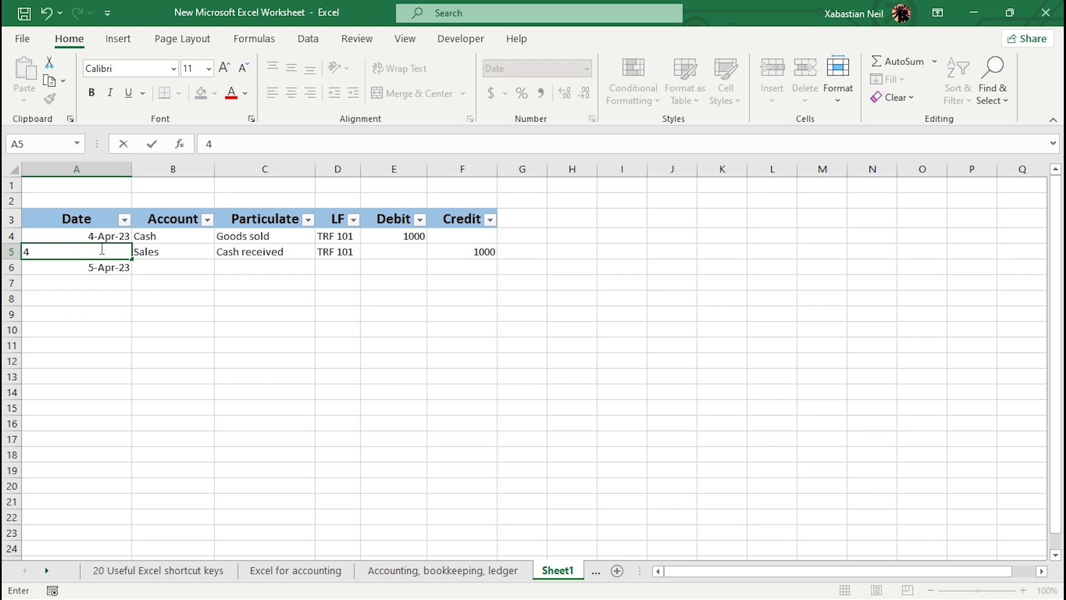
pyautogui.write(' March 2023')
pyautogui.press('Return')
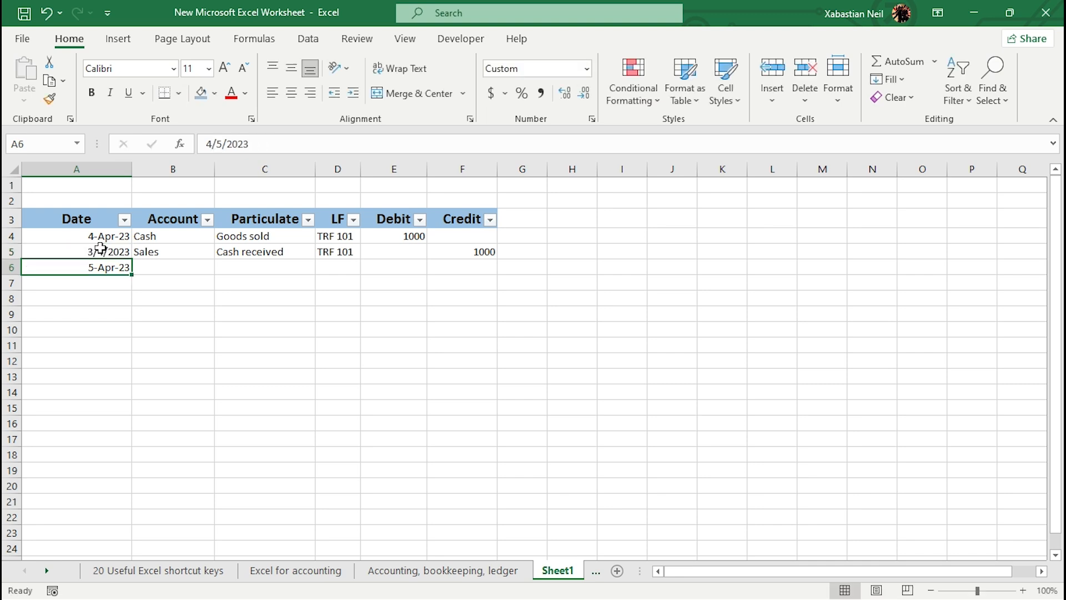
# Step: Set cell A5 to the General number format and re-enter its date as 4 March 2023
pyautogui.click(114, 250)
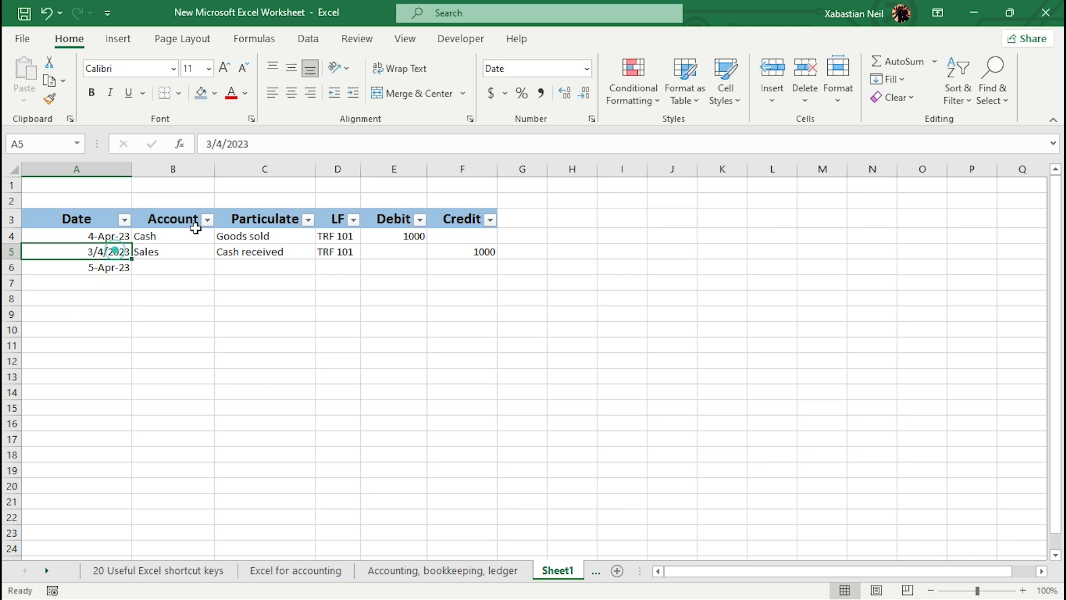
pyautogui.click(586, 68)
pyautogui.click(549, 95)
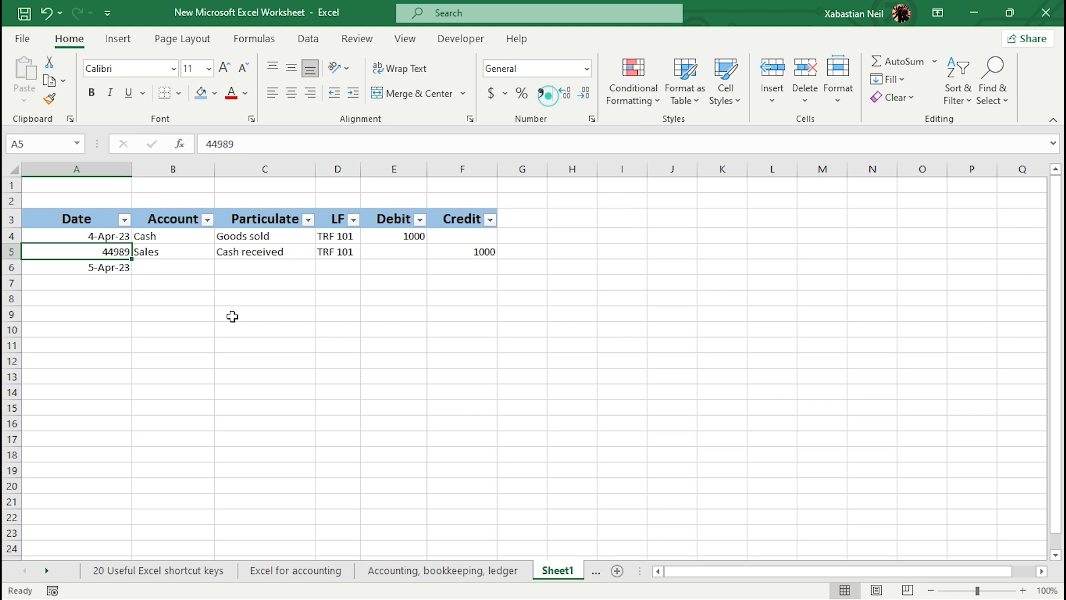
pyautogui.doubleClick(124, 250)
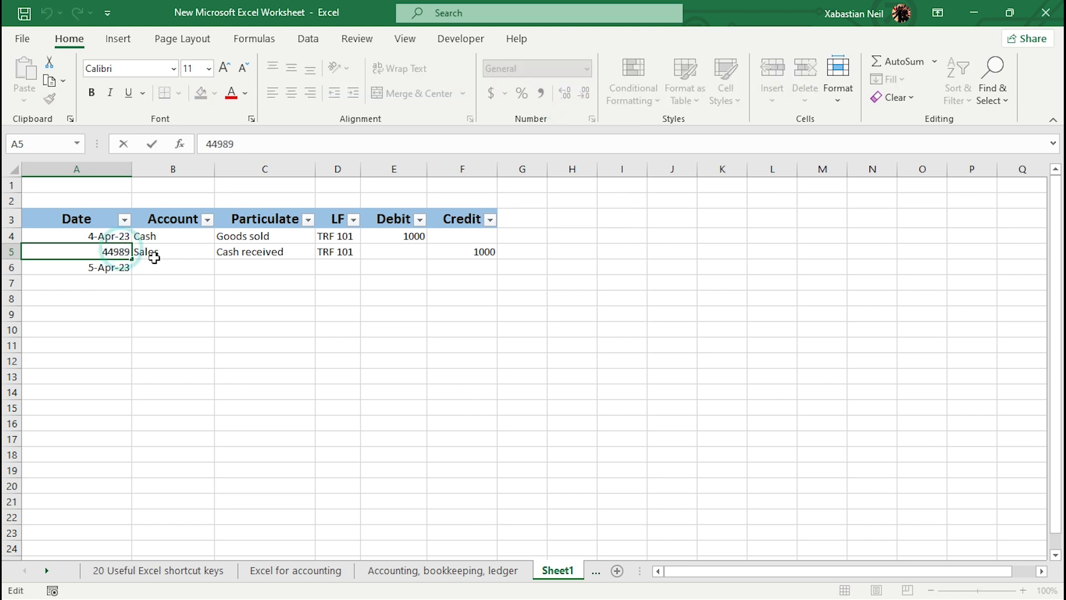
pyautogui.press('BackSpace')
pyautogui.press('BackSpace')
pyautogui.press('BackSpace')
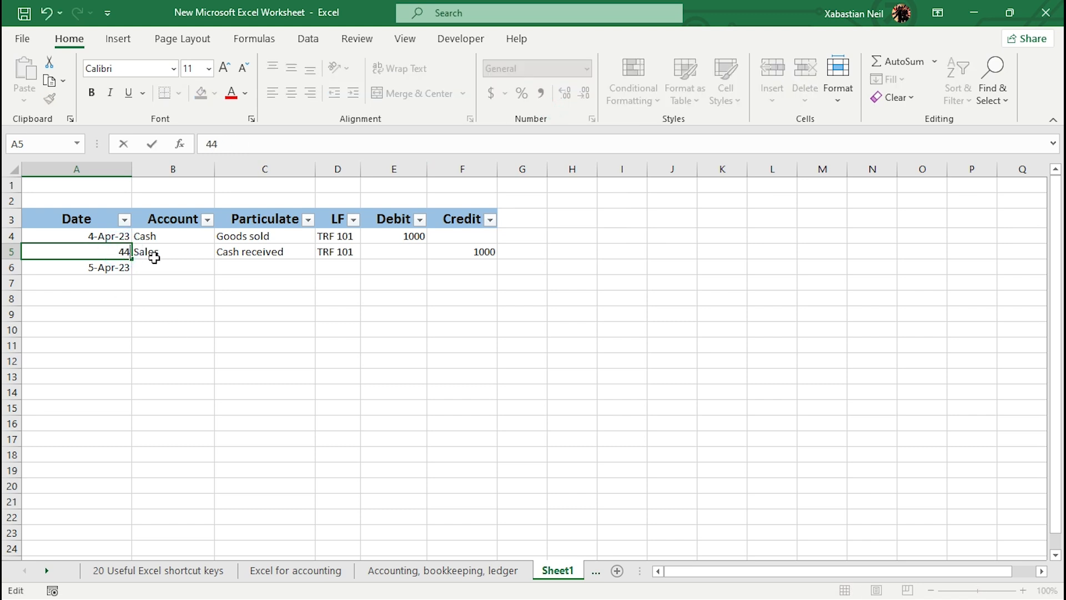
pyautogui.write('March 2023')
pyautogui.press('Return')
pyautogui.press('Return')
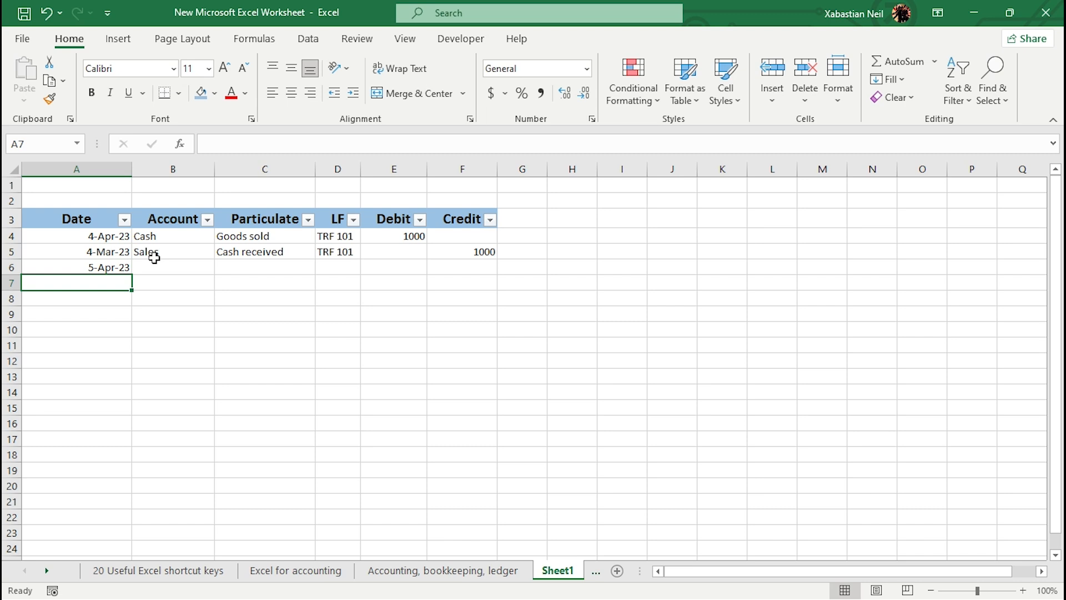
# Step: Enter the date 5 March 2023 in cell A7
pyautogui.write('%')
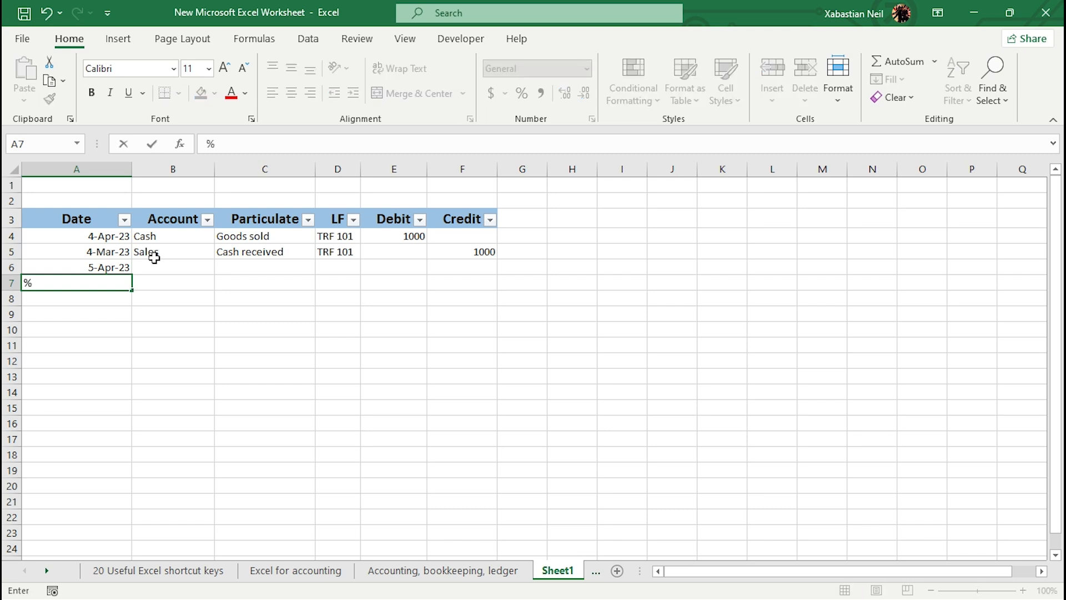
pyautogui.press('BackSpace')
pyautogui.write('5 March 2023')
pyautogui.press('Return')
# Step: Enter the date 6 April 2023 in cell A8
pyautogui.write(']')
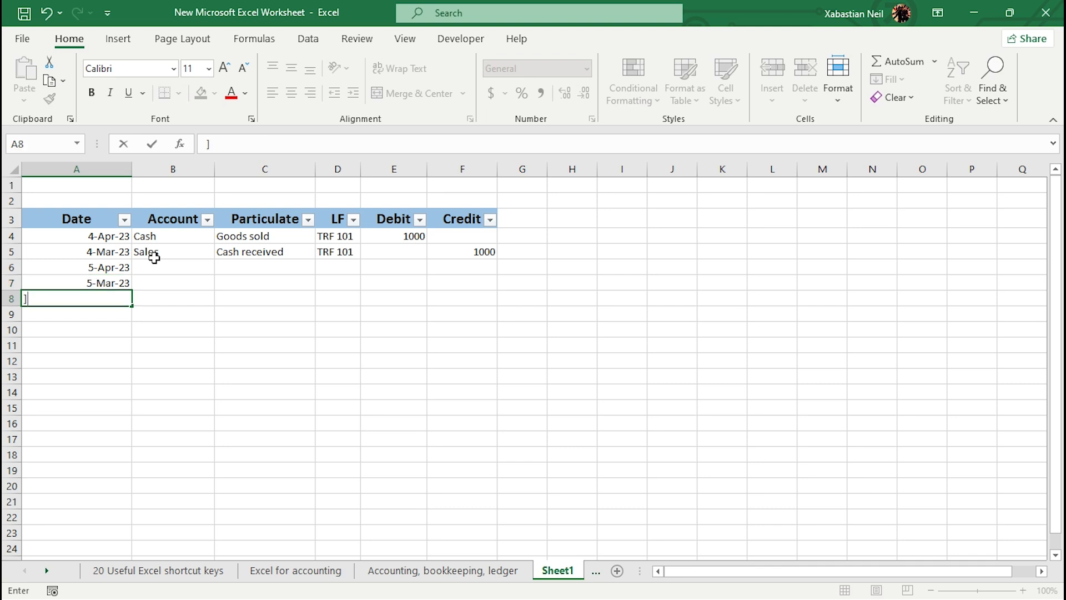
pyautogui.write('6')
pyautogui.write('th')
pyautogui.press('BackSpace')
pyautogui.press('BackSpace')
pyautogui.press('BackSpace')
pyautogui.write('6 April 2023')
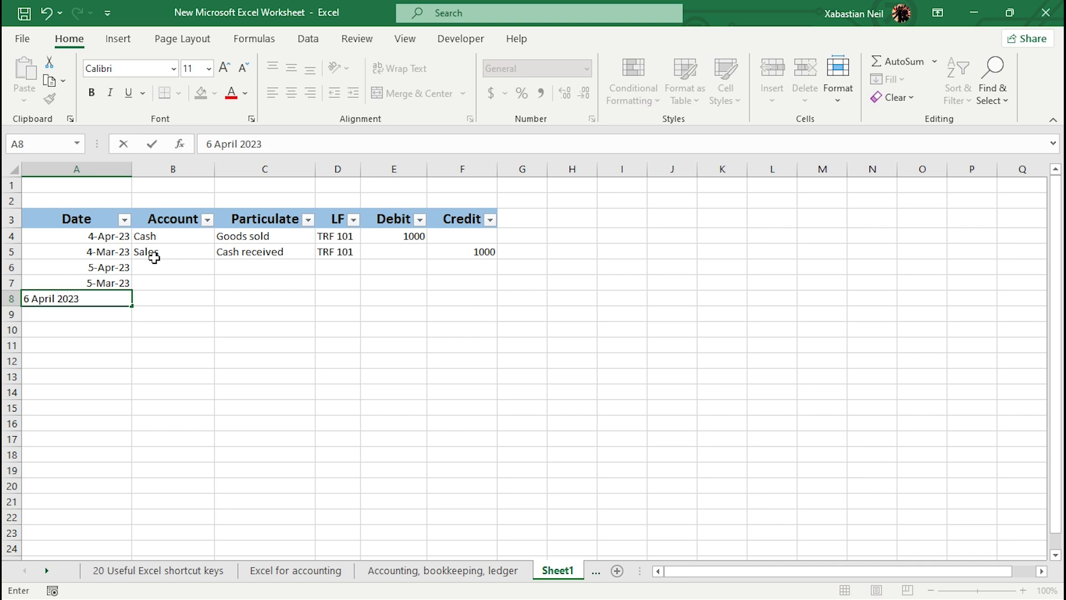
pyautogui.press('Return')
# Step: Enter the date 6 March 2023 in cell A9
pyautogui.write('6 ')
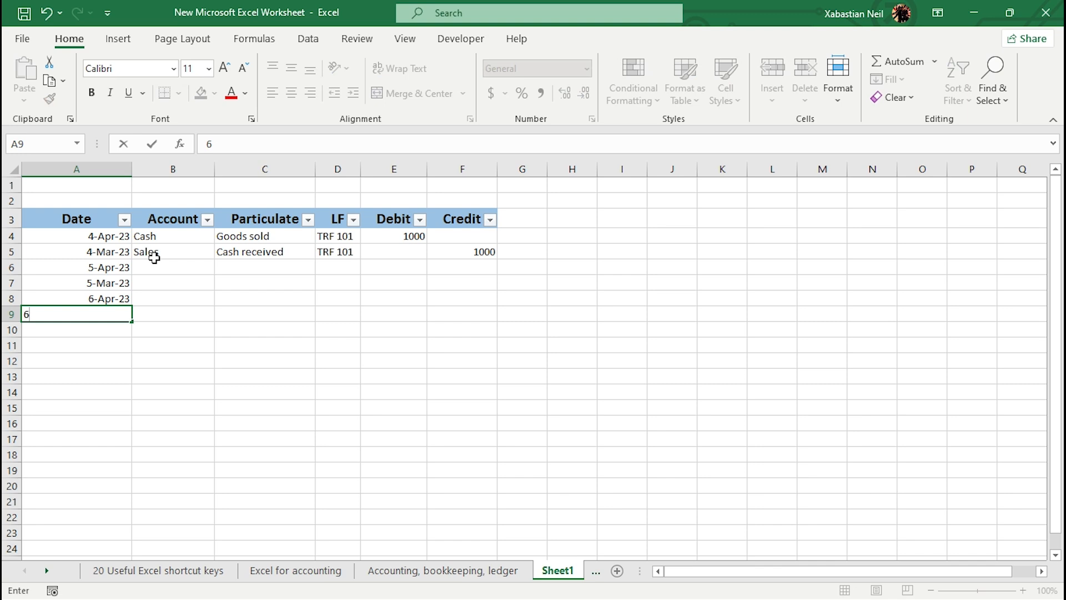
pyautogui.write('March 2023')
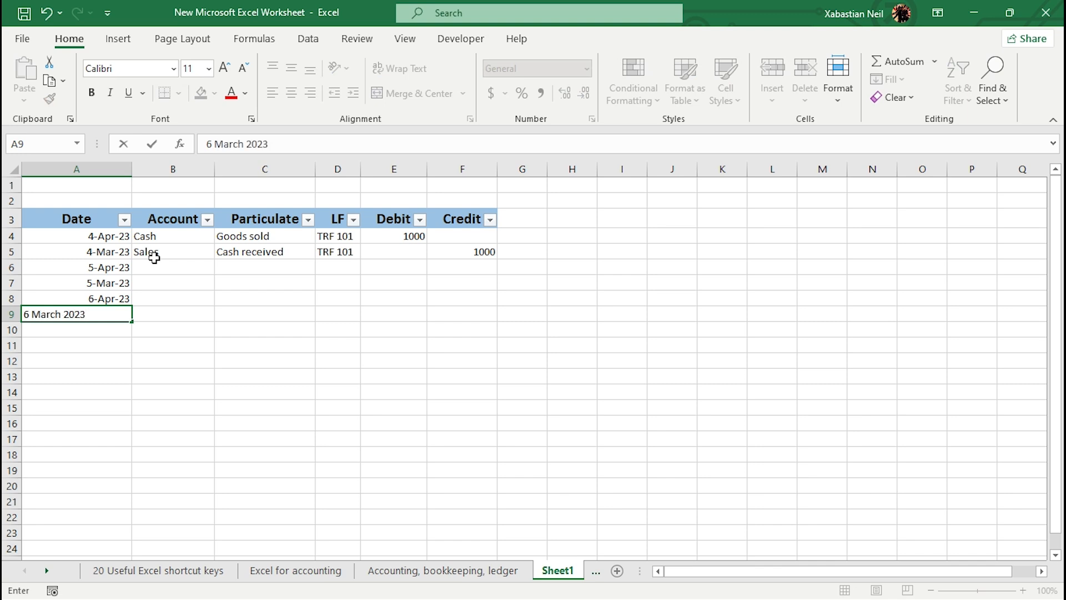
# Step: Fill the Account cells B6 to B9 with Fruits, Paid, Paid and Cash
pyautogui.doubleClick(171, 261)
pyautogui.doubleClick(173, 264)
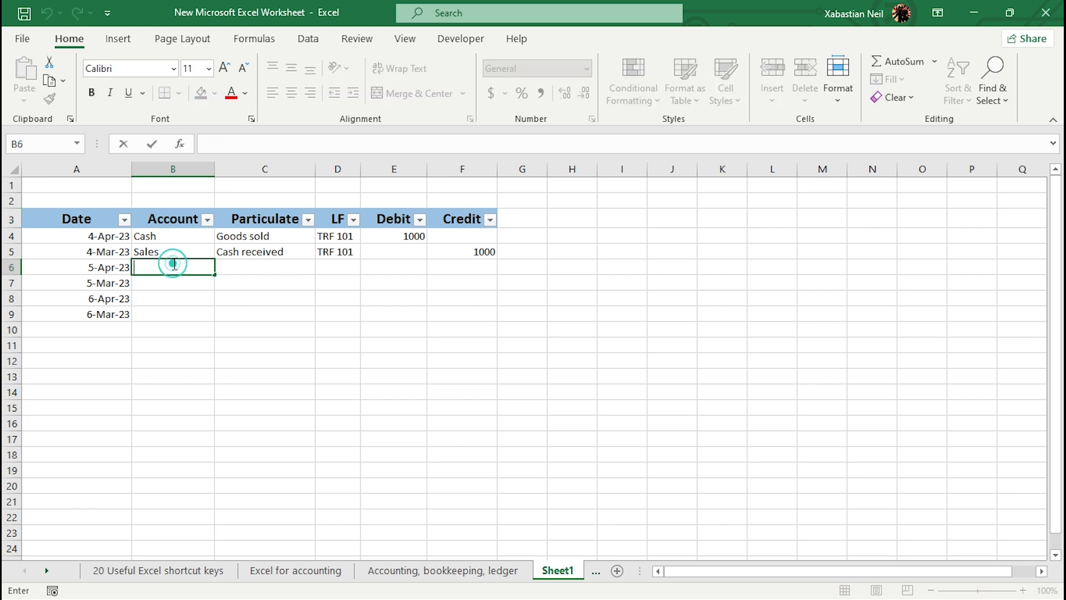
pyautogui.write('Fruits')
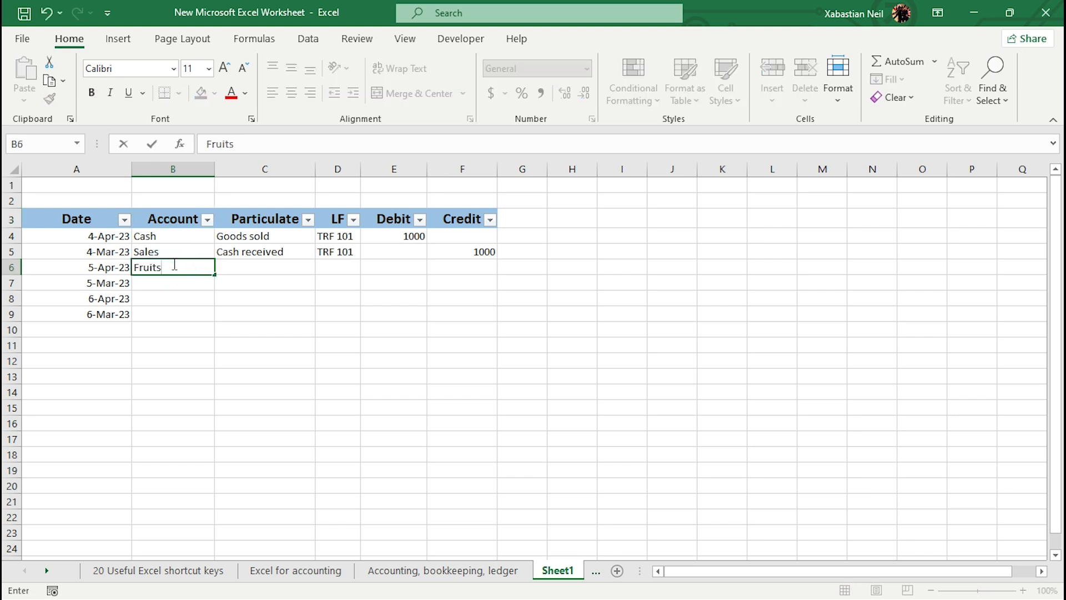
pyautogui.press('Return')
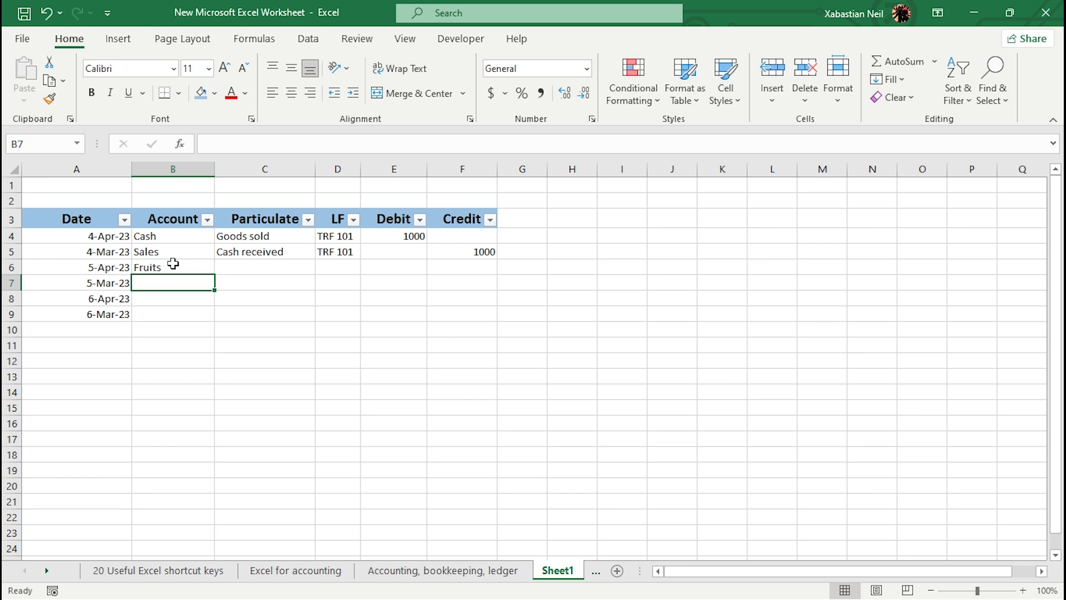
pyautogui.write('Paid')
pyautogui.press('Return')
pyautogui.write('P')
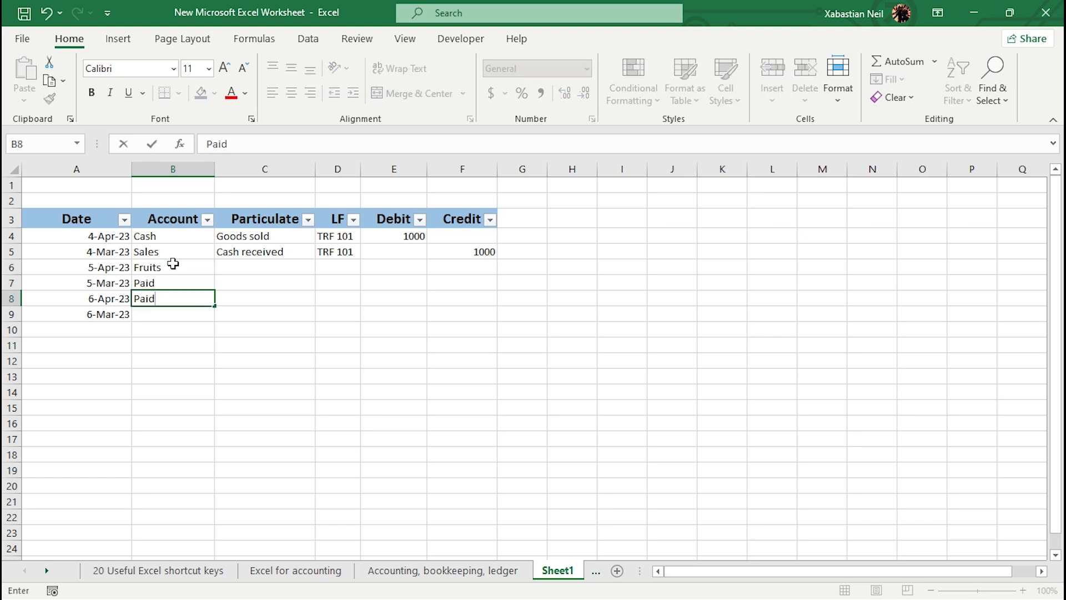
pyautogui.press('Return')
pyautogui.write('Cash')
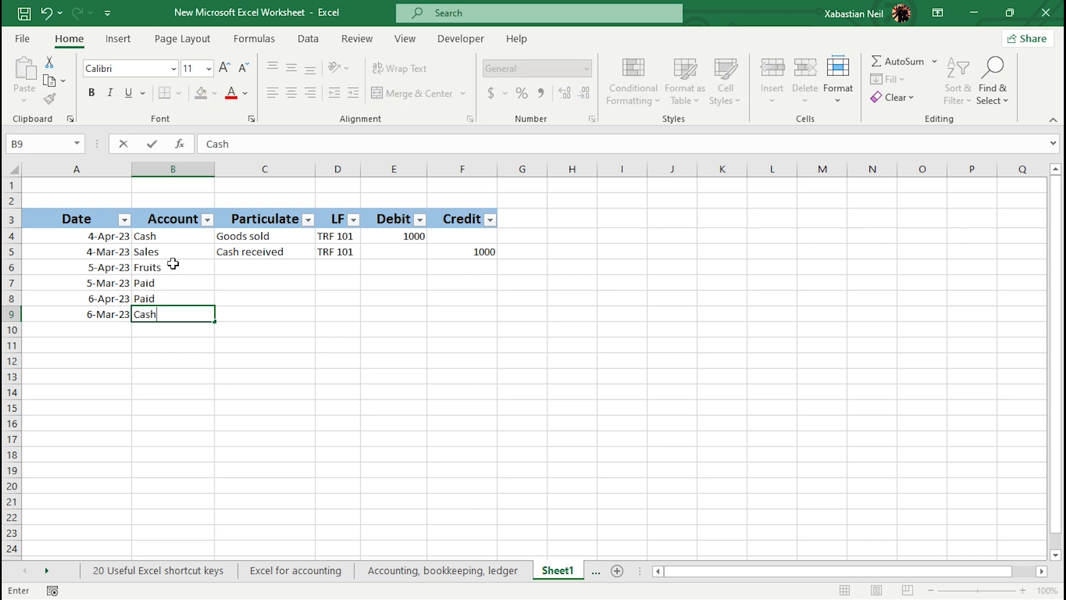
# Step: Fill the Particulate cells C6 to C9 with purchased, Paid, Paid and Cash received
pyautogui.click(261, 264)
pyautogui.write('p')
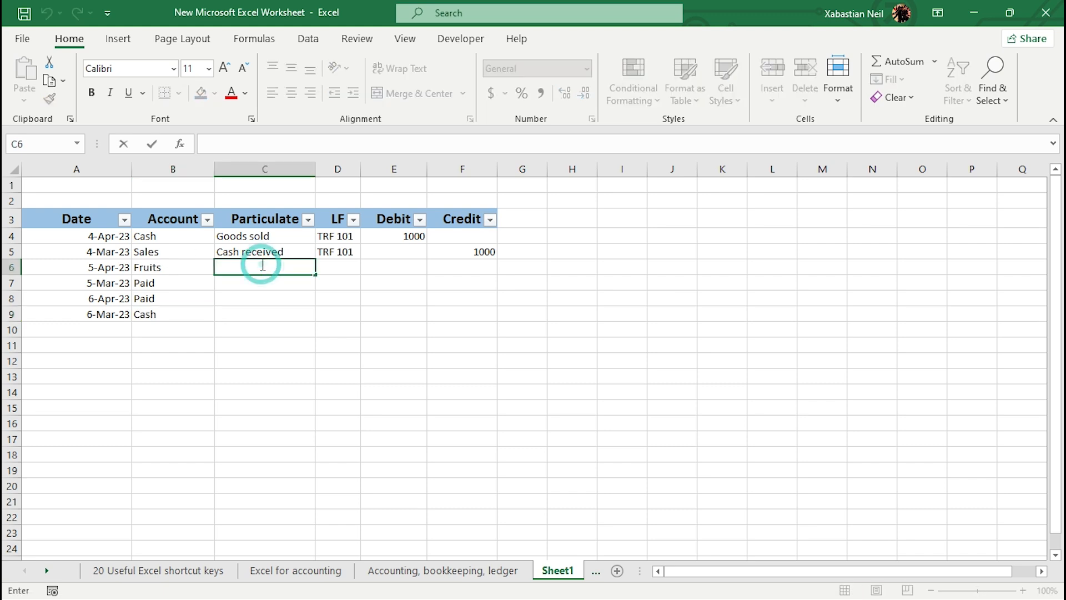
pyautogui.write('urchased')
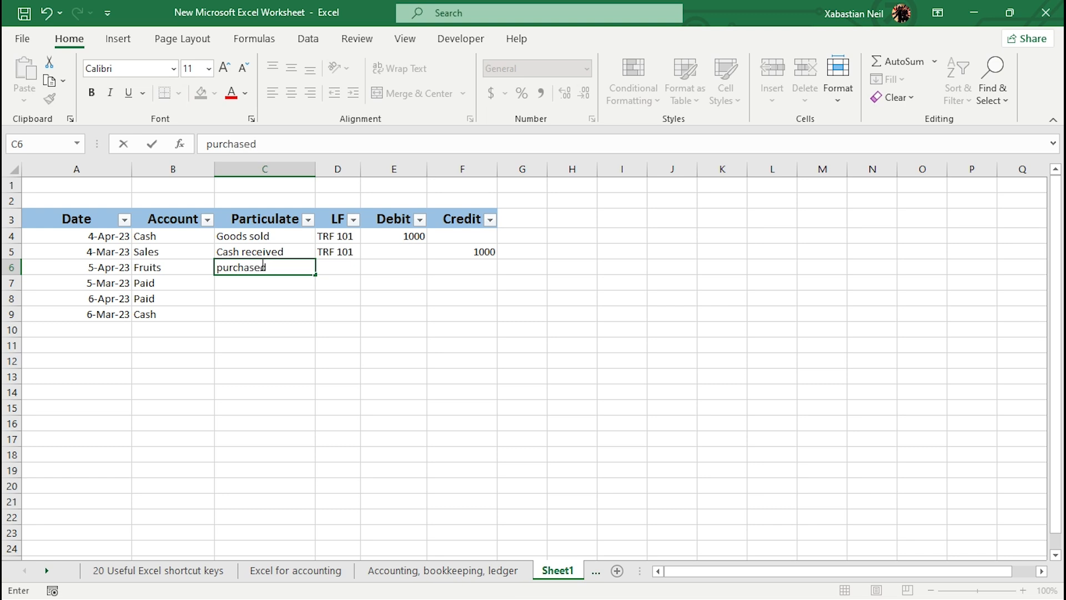
pyautogui.press('Return')
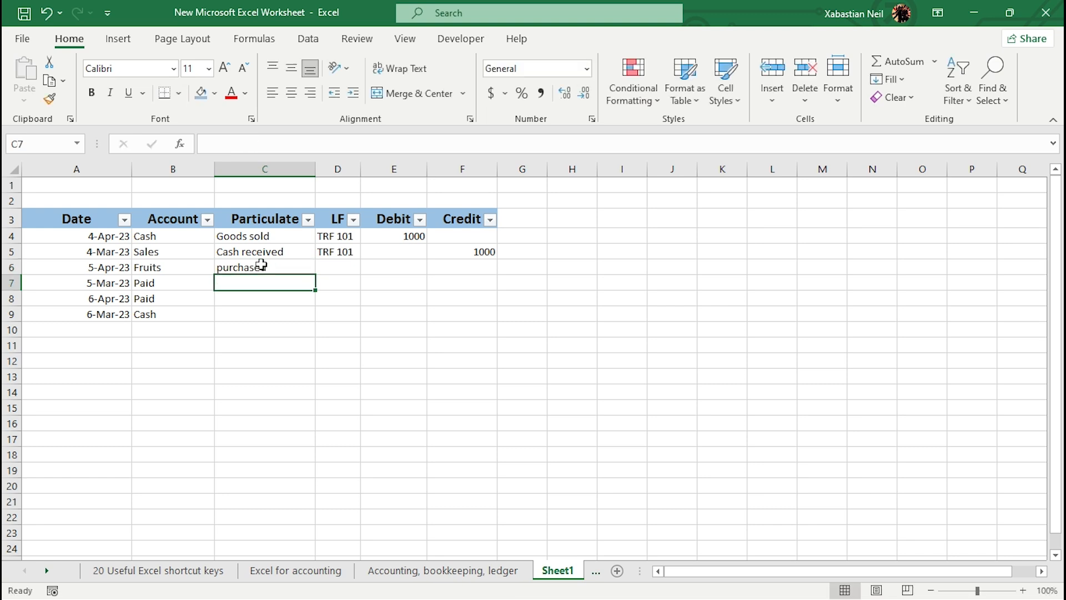
pyautogui.write('Paid')
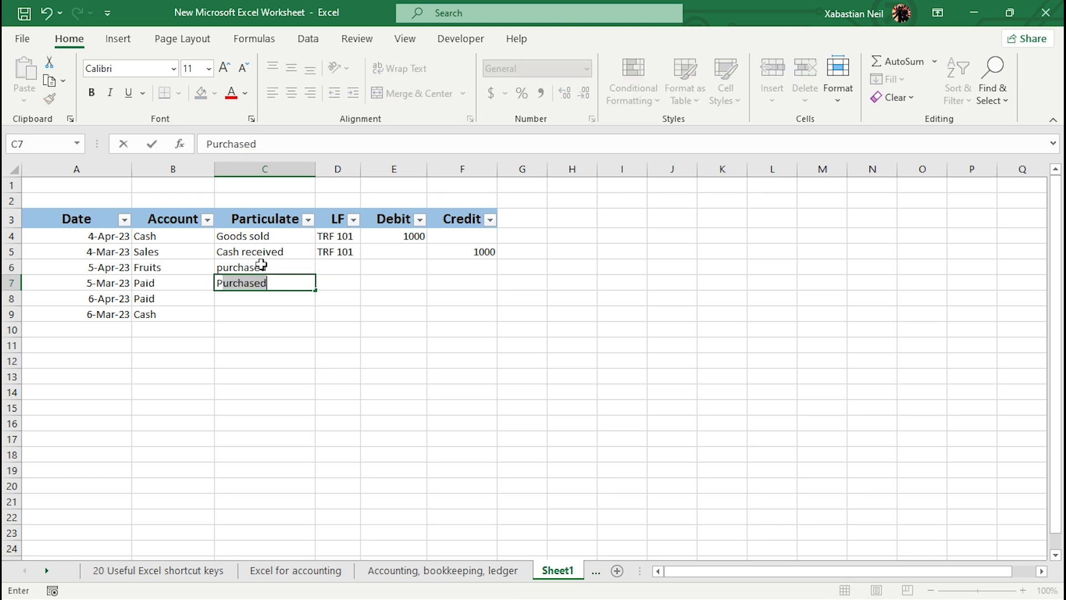
pyautogui.doubleClick(257, 298)
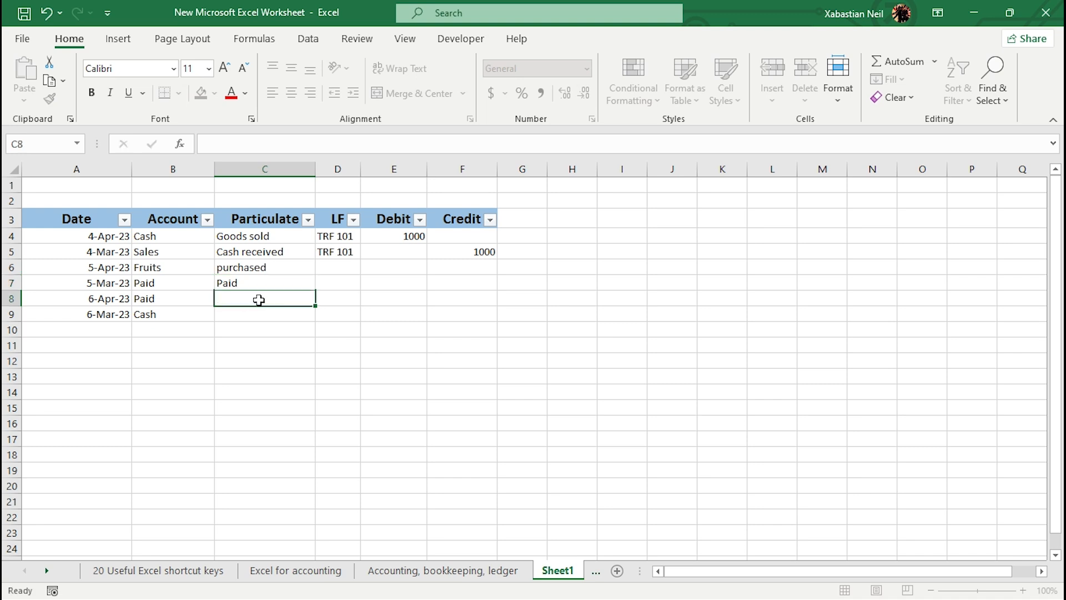
pyautogui.write('Paid')
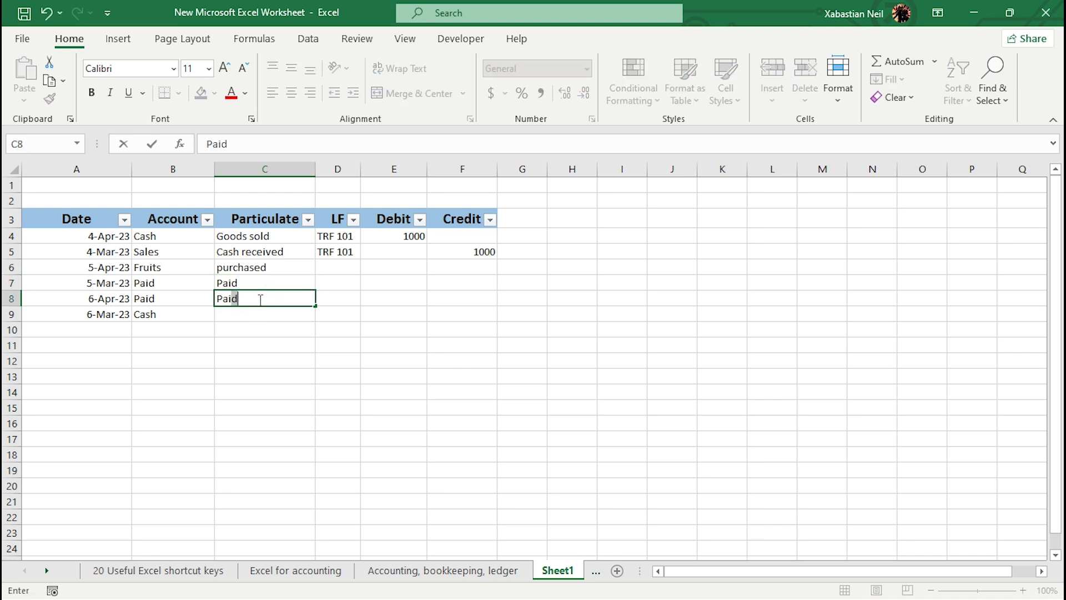
pyautogui.press('Return')
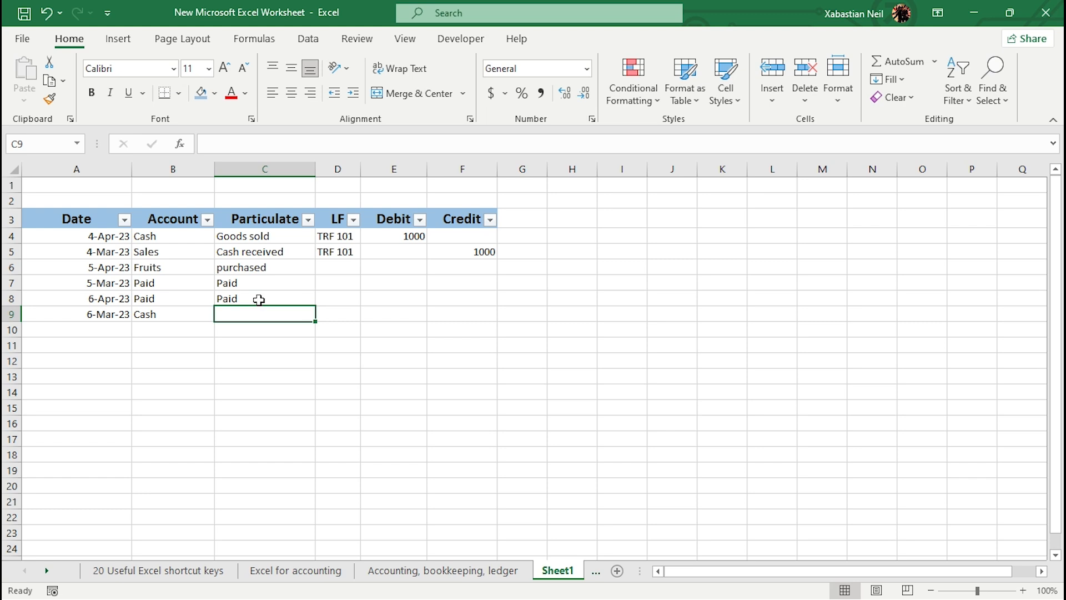
pyautogui.write('Cas')
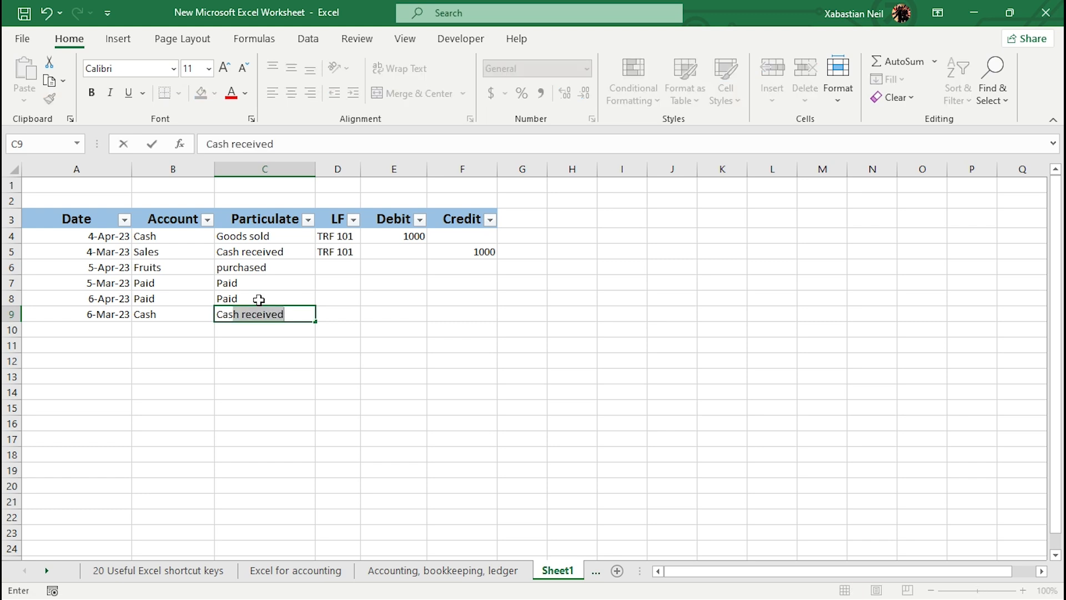
pyautogui.press('Return')
# Step: Change the account in cell B7 to Cash
pyautogui.click(189, 285)
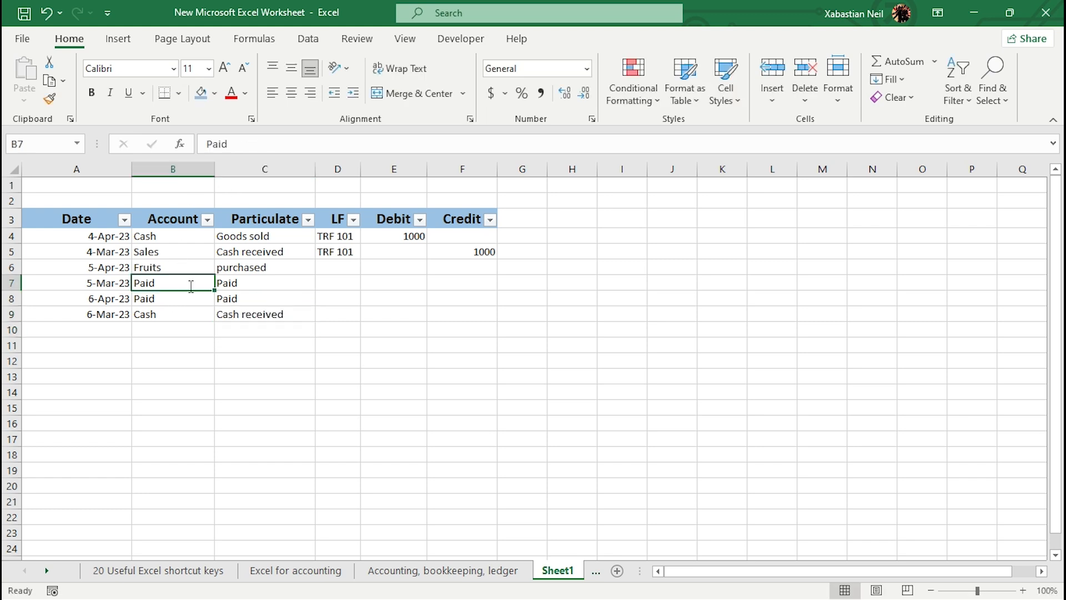
pyautogui.doubleClick(190, 285)
pyautogui.press('BackSpace')
pyautogui.press('BackSpace')
pyautogui.press('BackSpace')
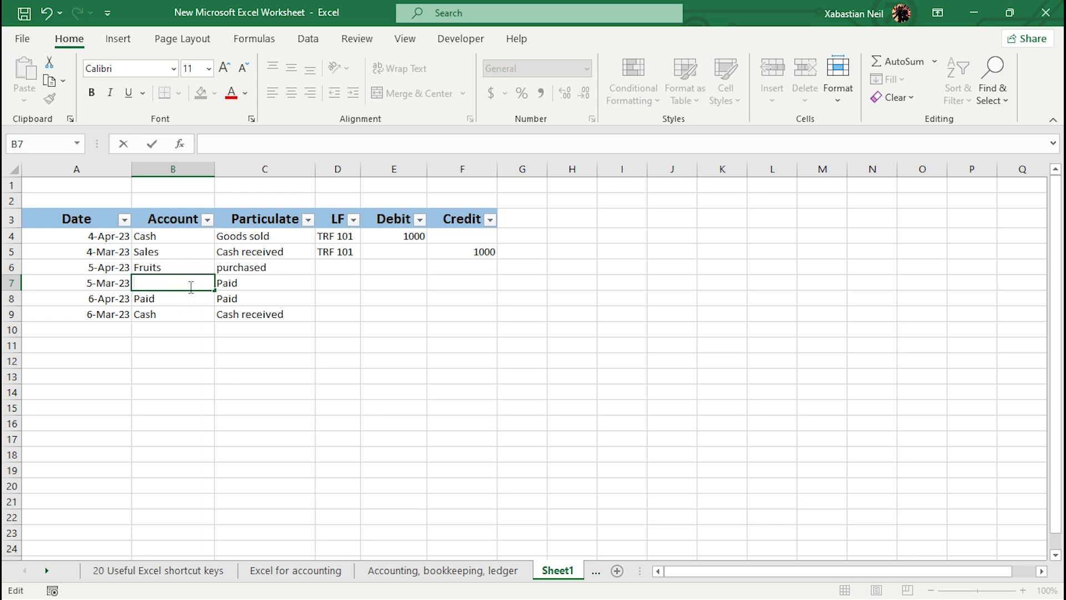
pyautogui.write('C')
pyautogui.press('Return')
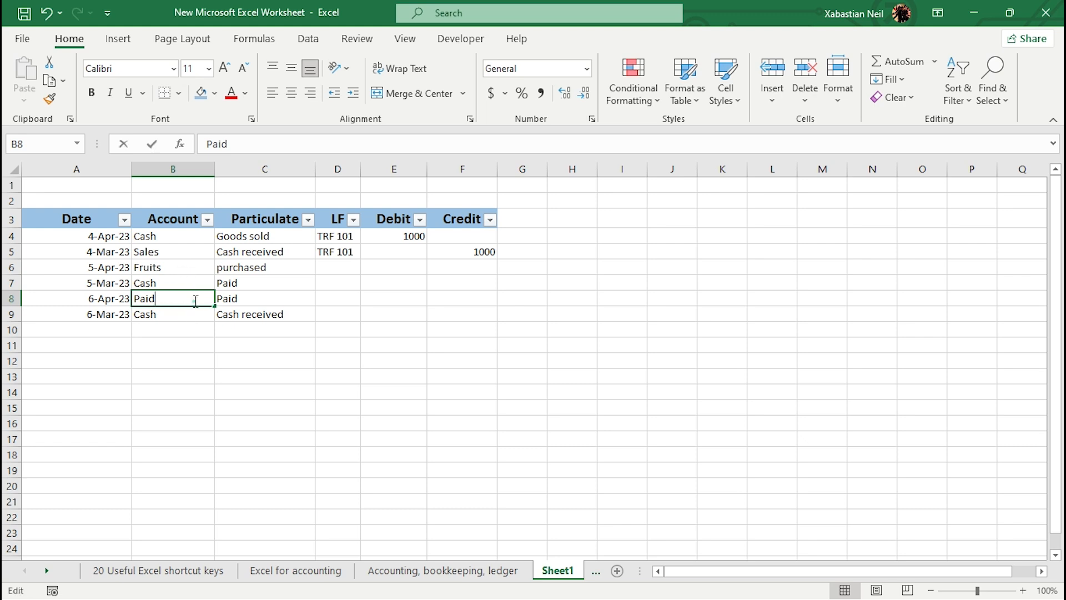
# Step: Change the account in cell B8 to Furnitures
pyautogui.doubleClick(194, 301)
pyautogui.press('BackSpace')
pyautogui.press('BackSpace')
pyautogui.press('BackSpace')
pyautogui.press('BackSpace')
pyautogui.write('Fur')
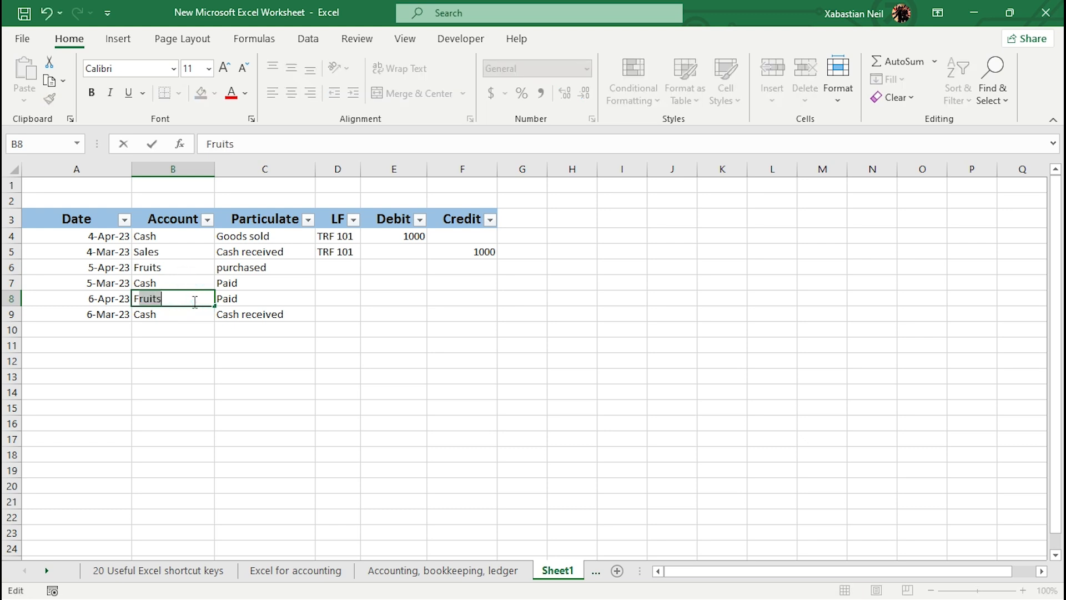
pyautogui.write('nitures')
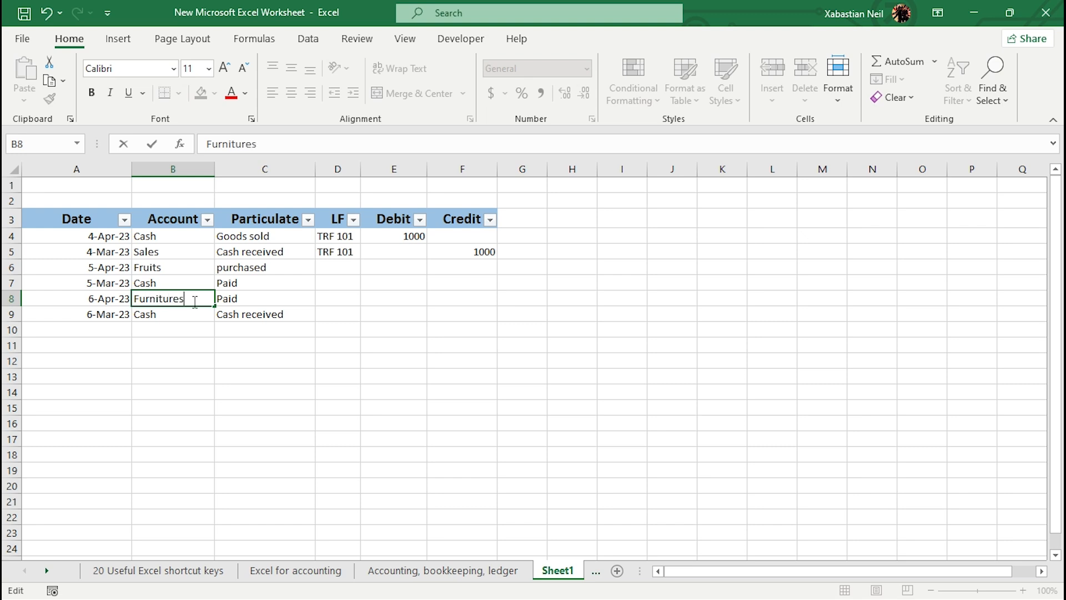
pyautogui.click(368, 268)
# Step: Enter INV 220 as the LF reference in cell D6
pyautogui.click(345, 265)
pyautogui.write('I')
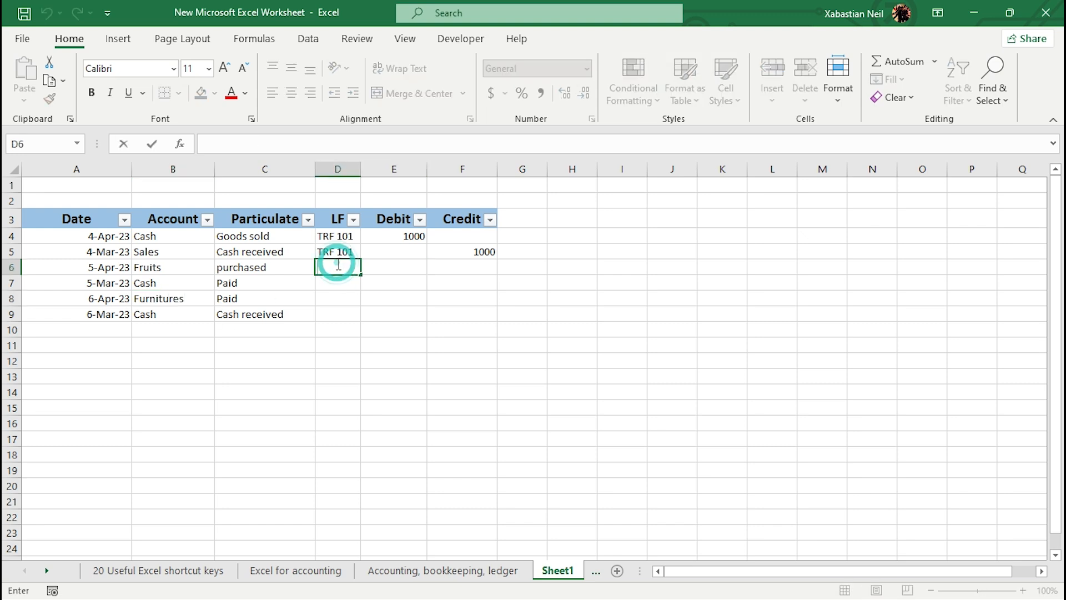
pyautogui.write('N')
pyautogui.press('BackSpace')
pyautogui.write('NV')
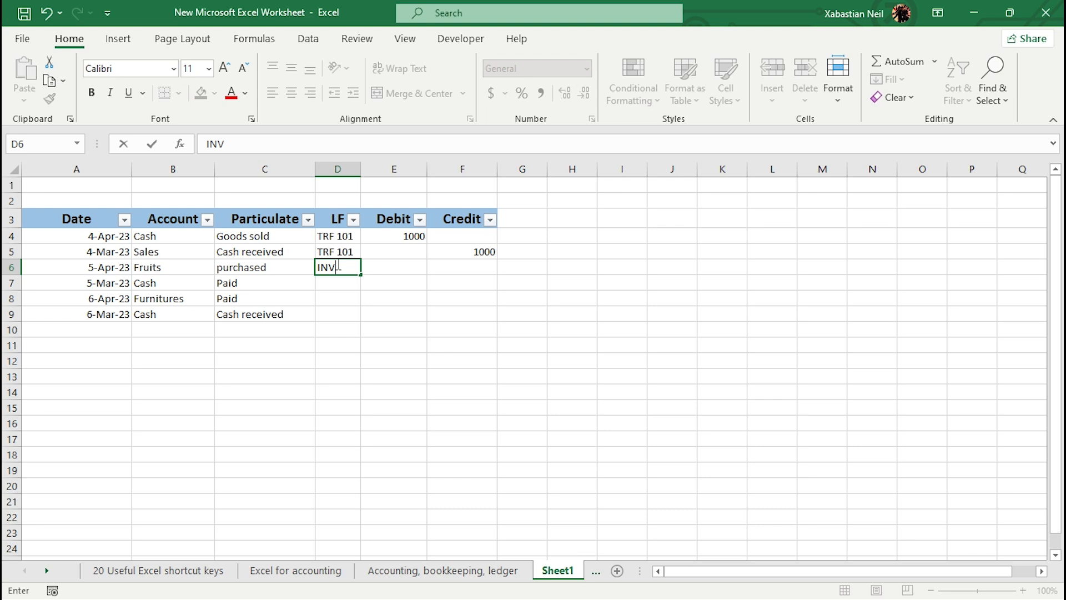
pyautogui.write('-220')
pyautogui.press('Return')
# Step: Fill the LF cells D7 to D9 with INV 220, TRF 101 and BTR 303
pyautogui.write(']')
pyautogui.write('INV 220')
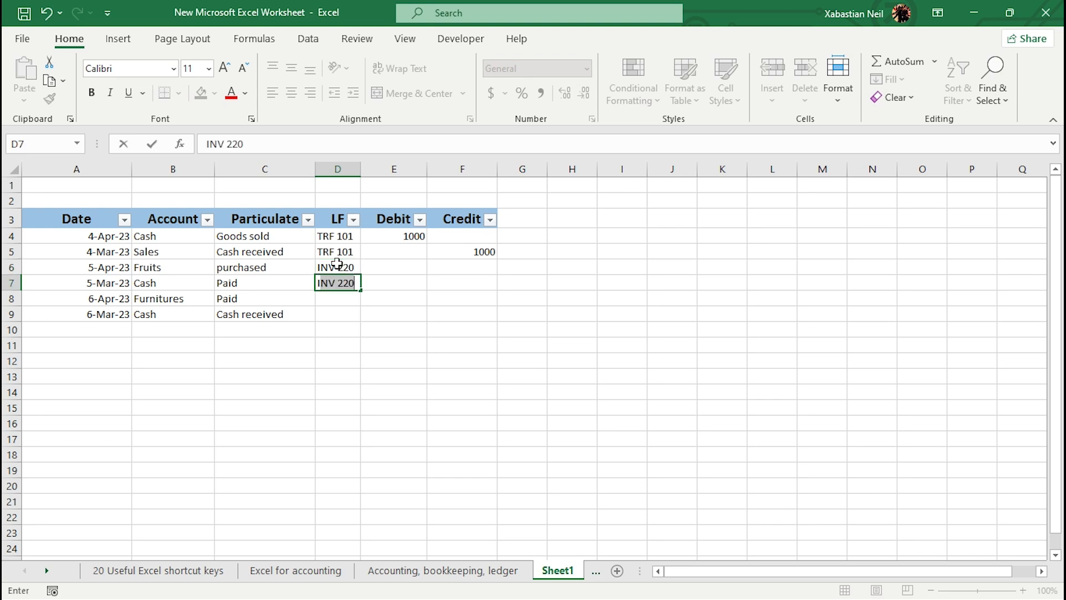
pyautogui.press('Return')
pyautogui.write('TrF 101')
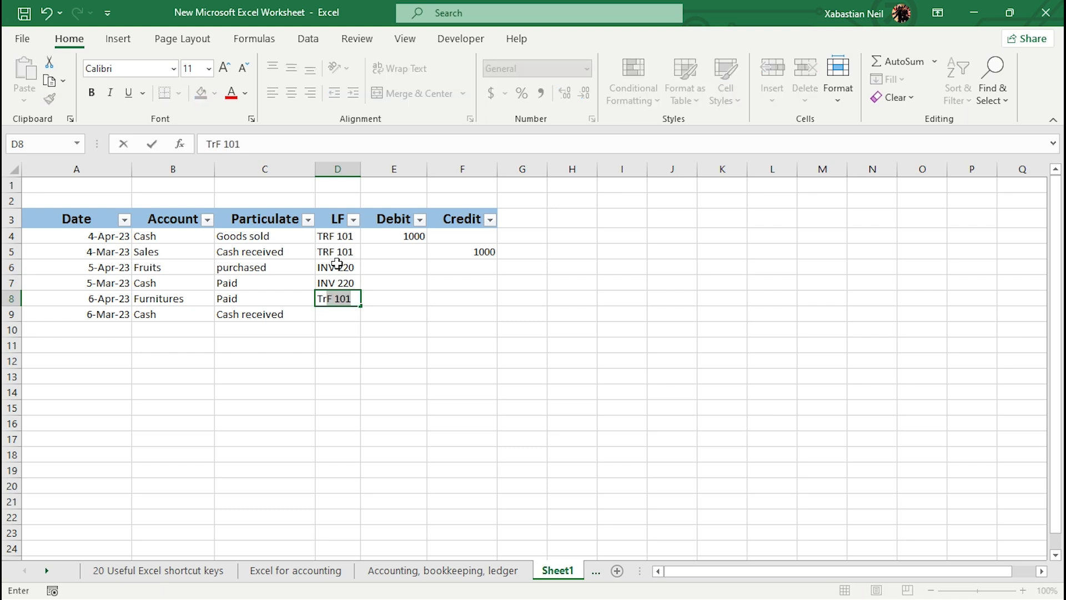
pyautogui.press('Return')
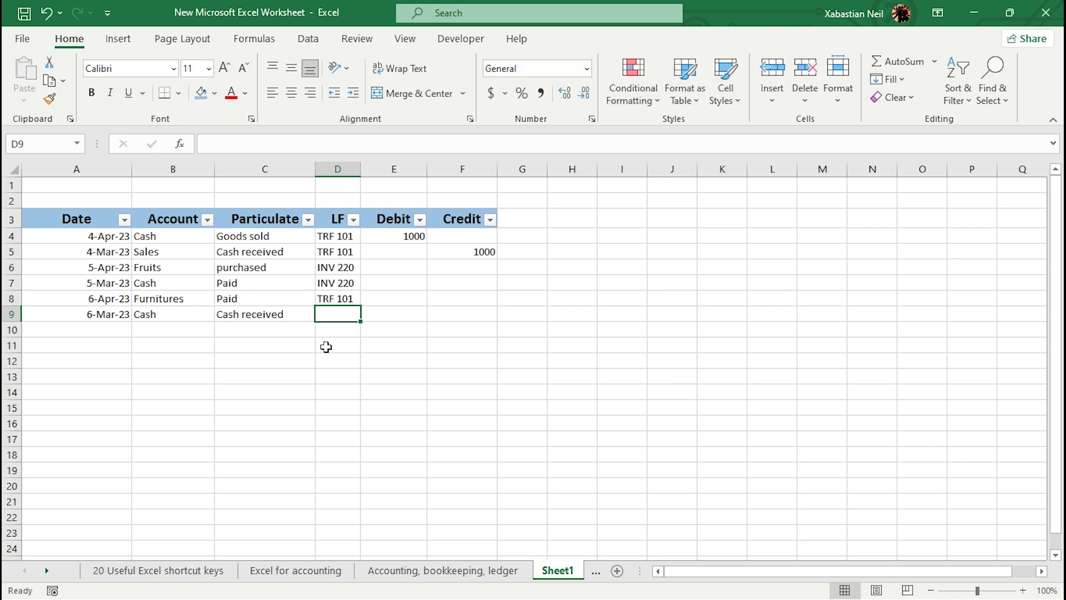
pyautogui.write('BTR')
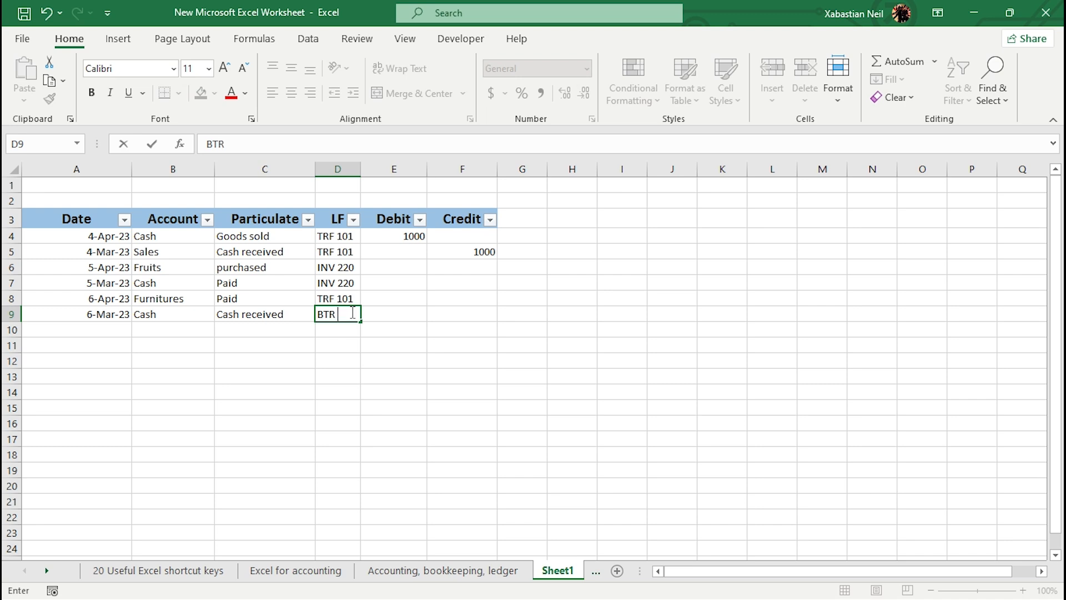
pyautogui.write(' 303')
pyautogui.moveTo(389, 314); pyautogui.dragTo(879, 298)
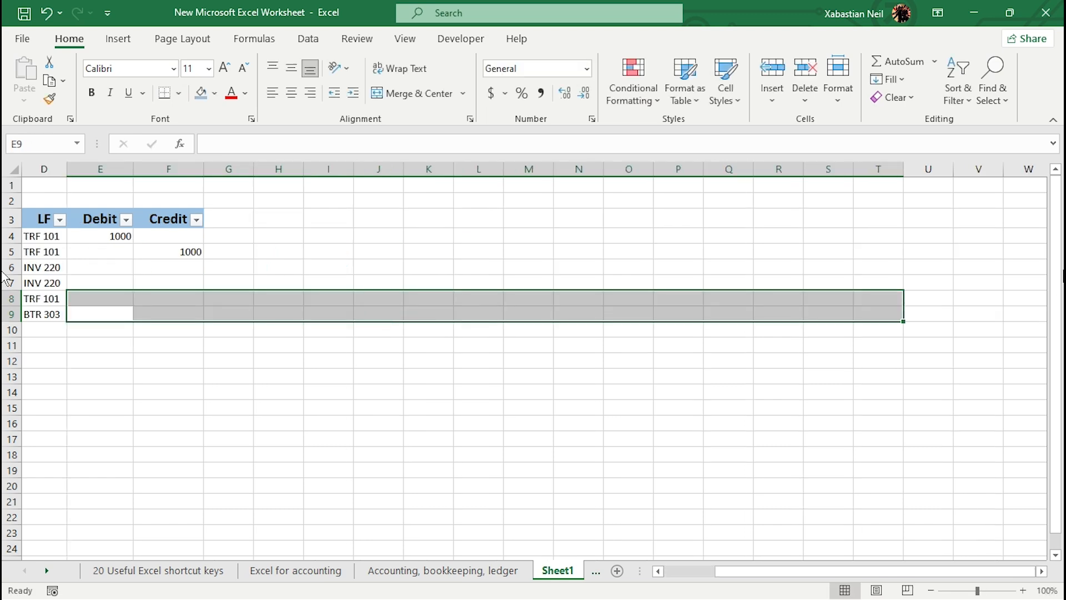
pyautogui.press('Return')
pyautogui.press('Return')
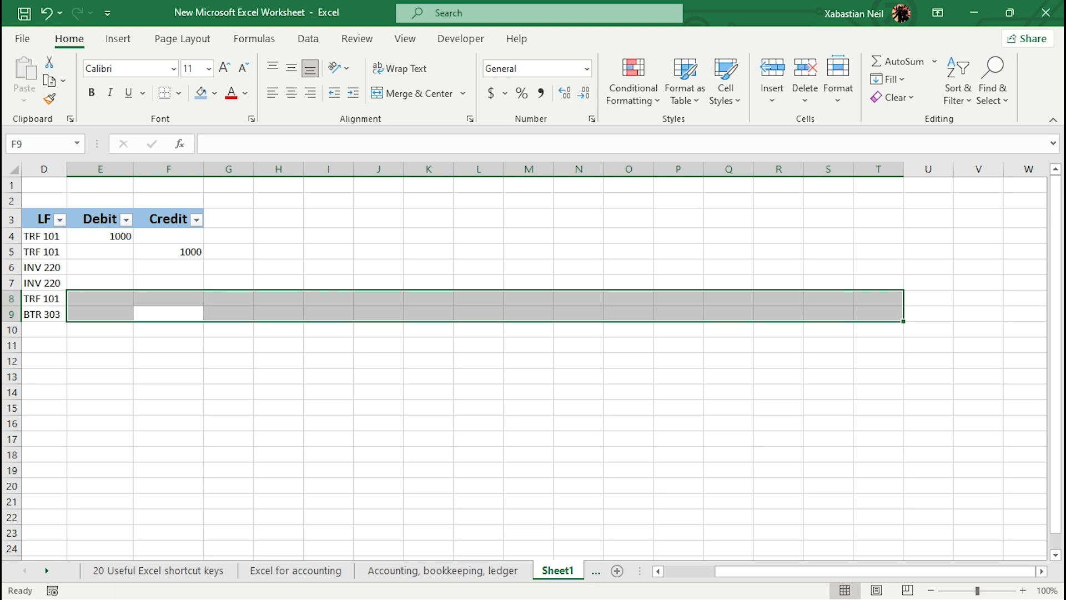
pyautogui.click(46, 12)
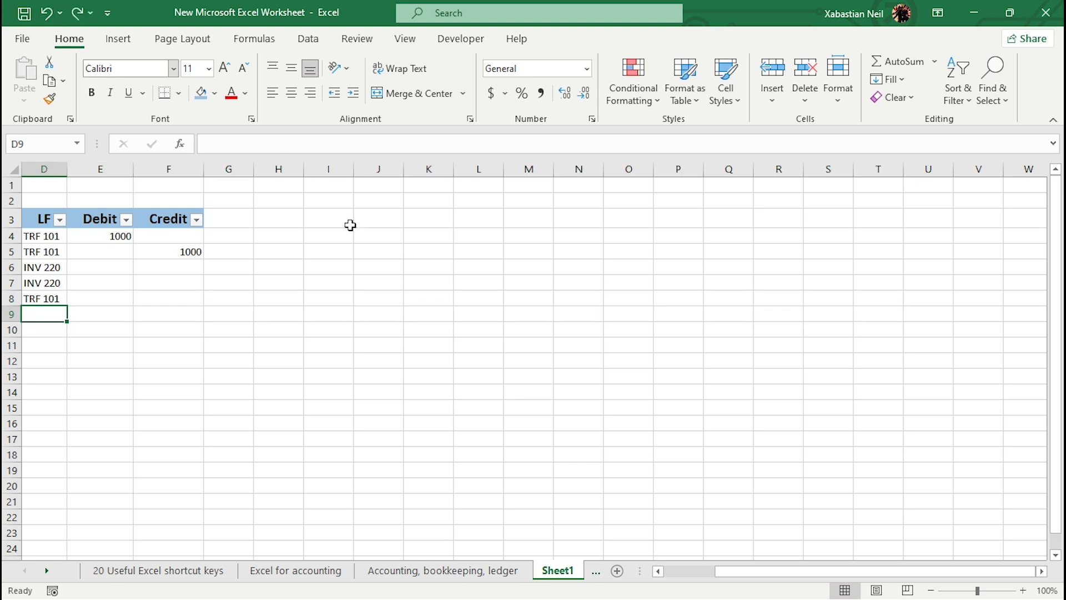
pyautogui.click(45, 12)
pyautogui.click(45, 13)
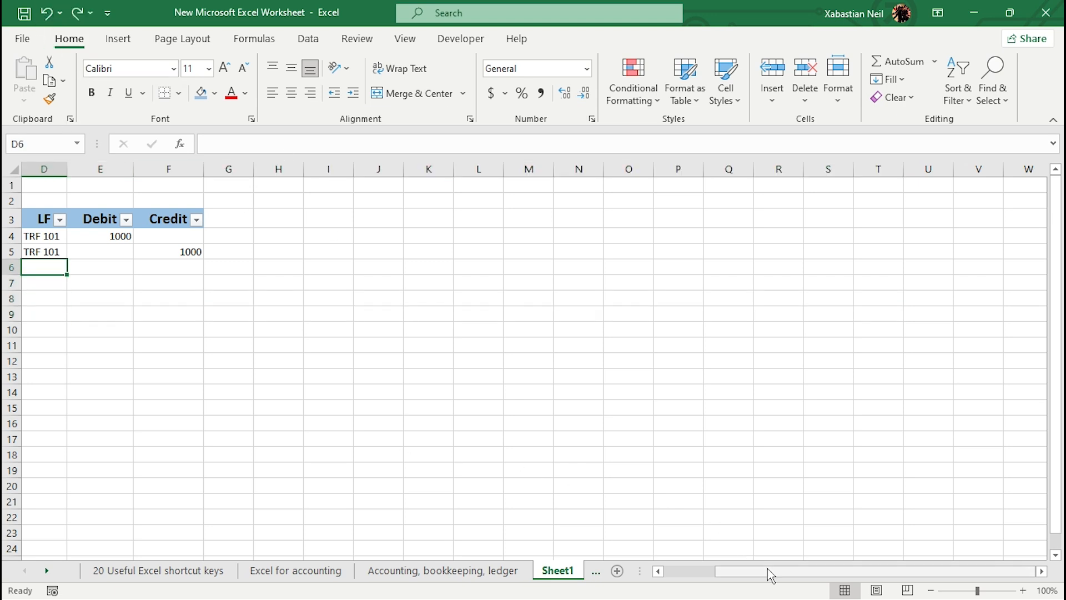
pyautogui.hscroll(-3, 773, 572)
pyautogui.click(79, 12)
pyautogui.click(79, 12)
pyautogui.click(79, 12)
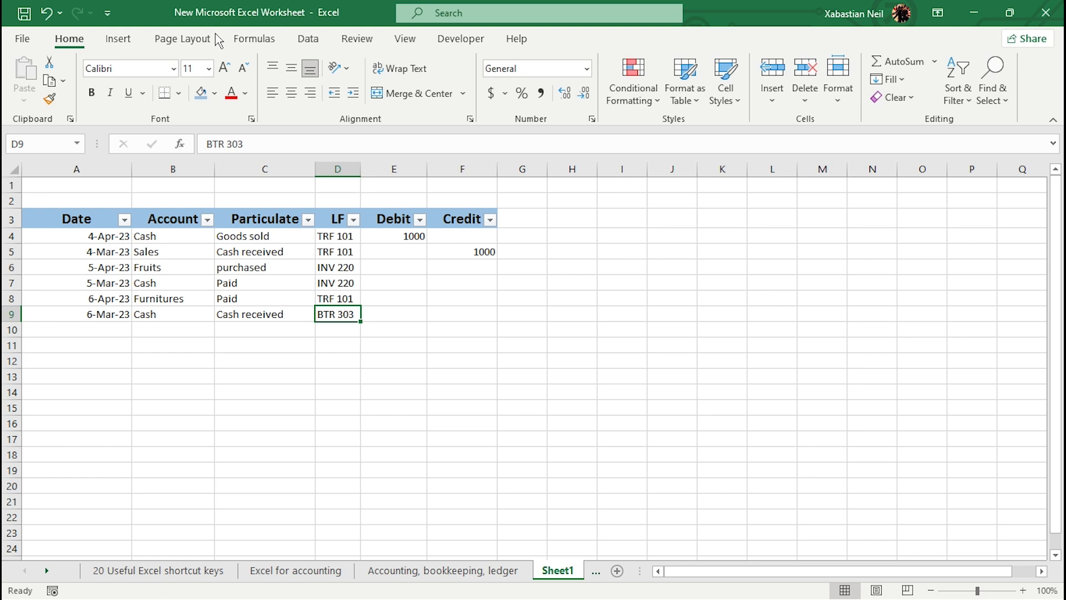
# Step: Enter debit amounts 500 in cell E6 and 100 in cell E8
pyautogui.click(409, 268)
pyautogui.write('500')
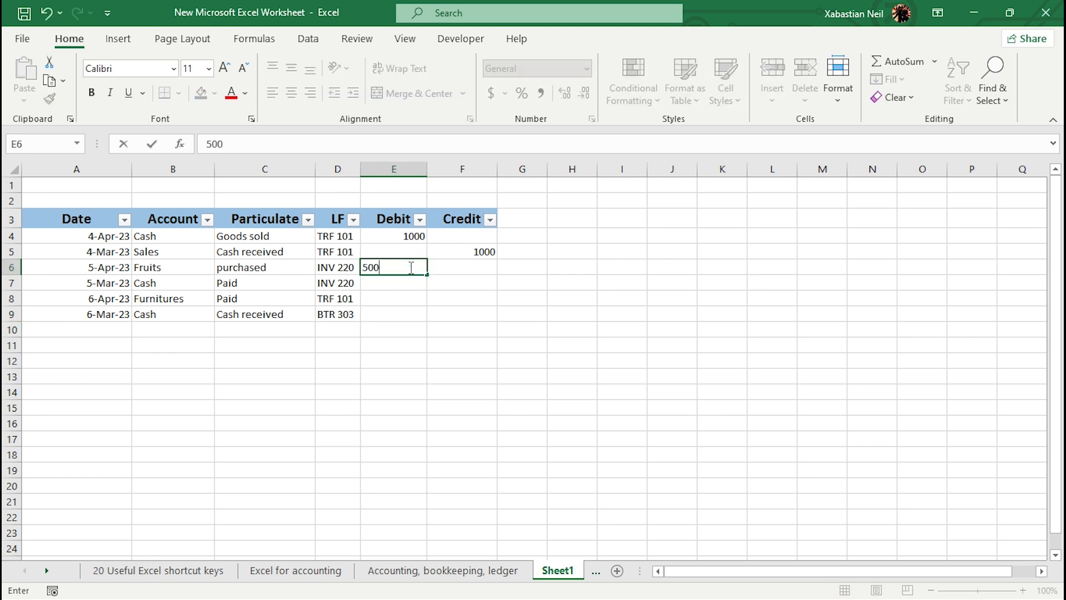
pyautogui.press('Return')
pyautogui.press('Return')
pyautogui.write('100')
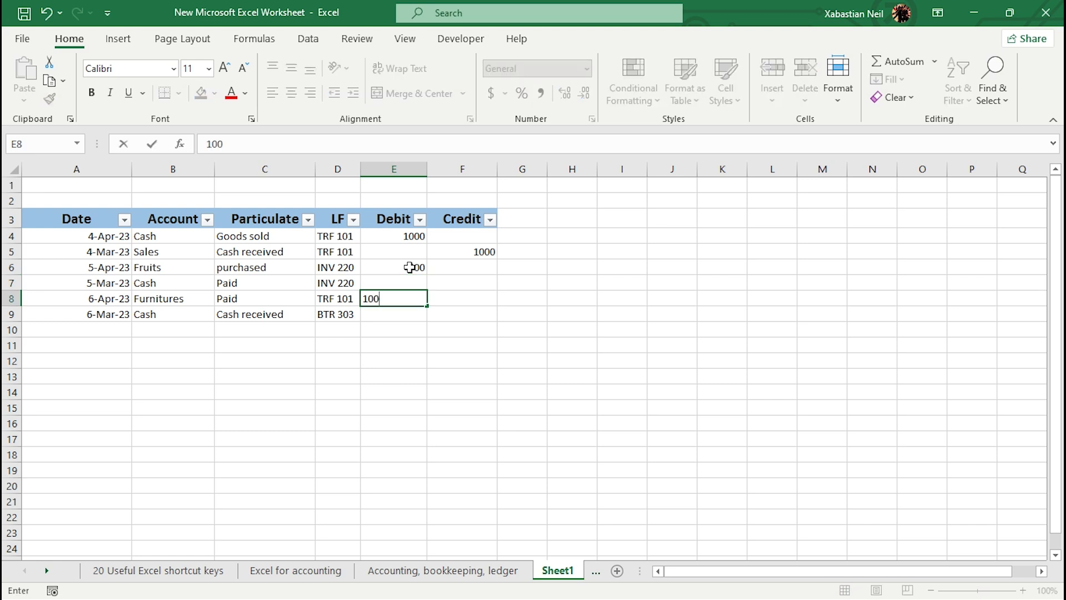
pyautogui.press('Tab')
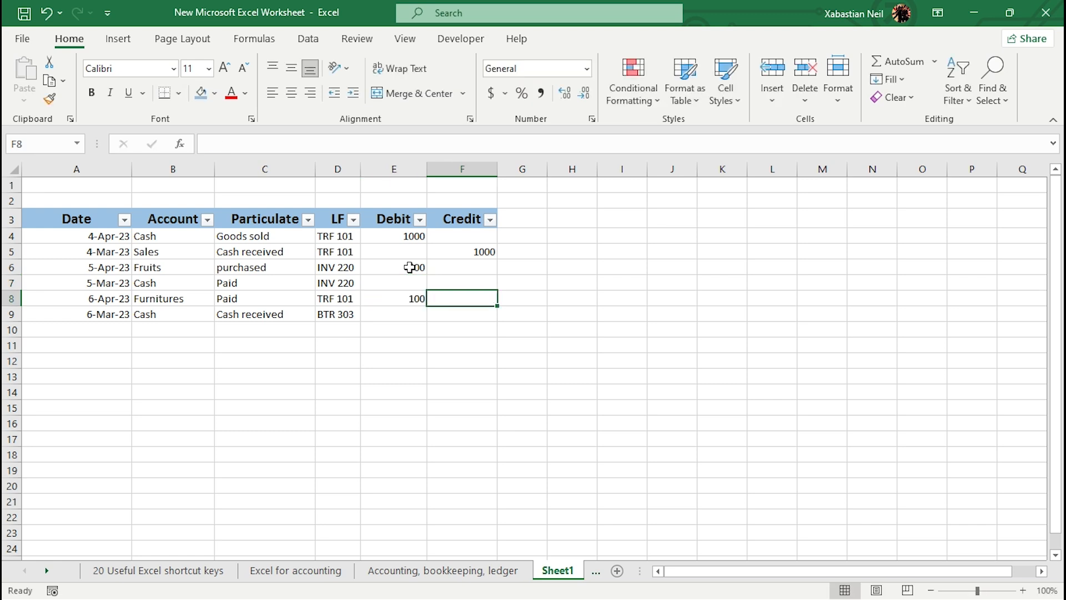
# Step: Enter credit amounts 500 in cell F7 and 100 in cell F9
pyautogui.press('Up')
pyautogui.write('500')
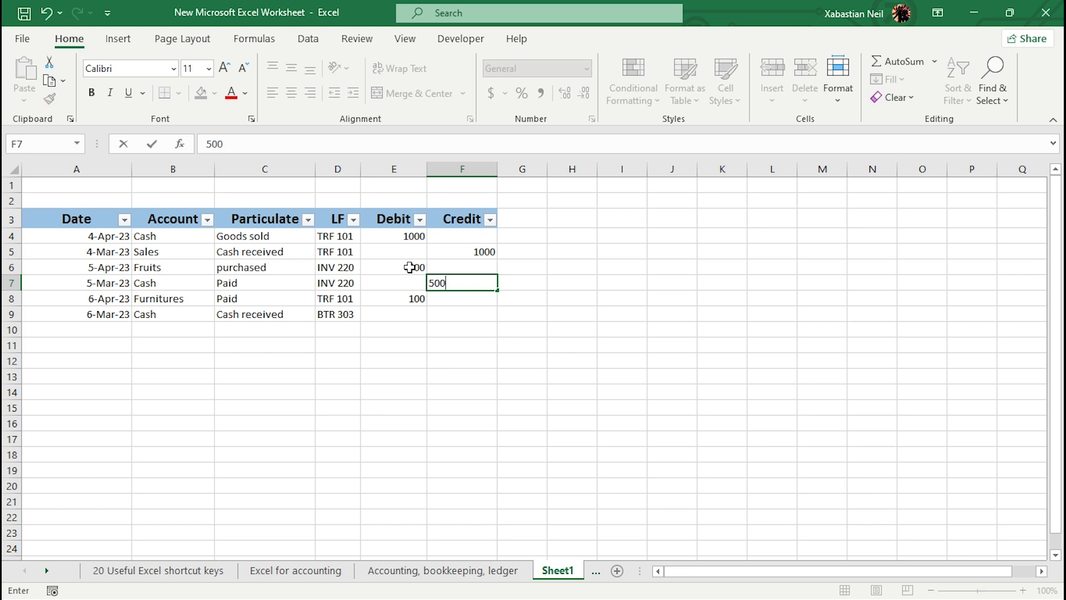
pyautogui.press('Return')
pyautogui.press('Down')
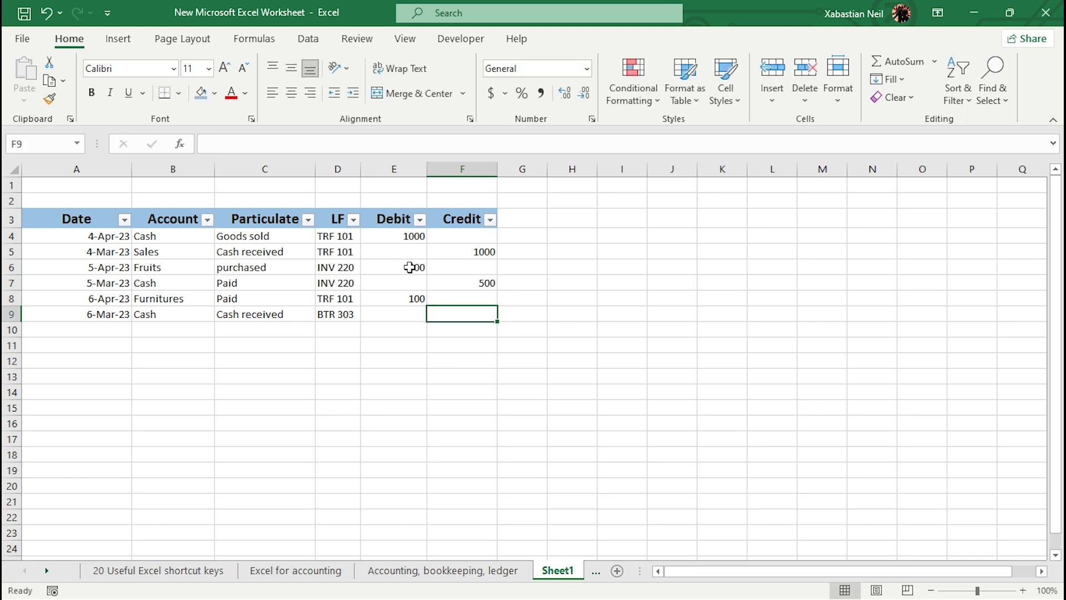
pyautogui.write('100')
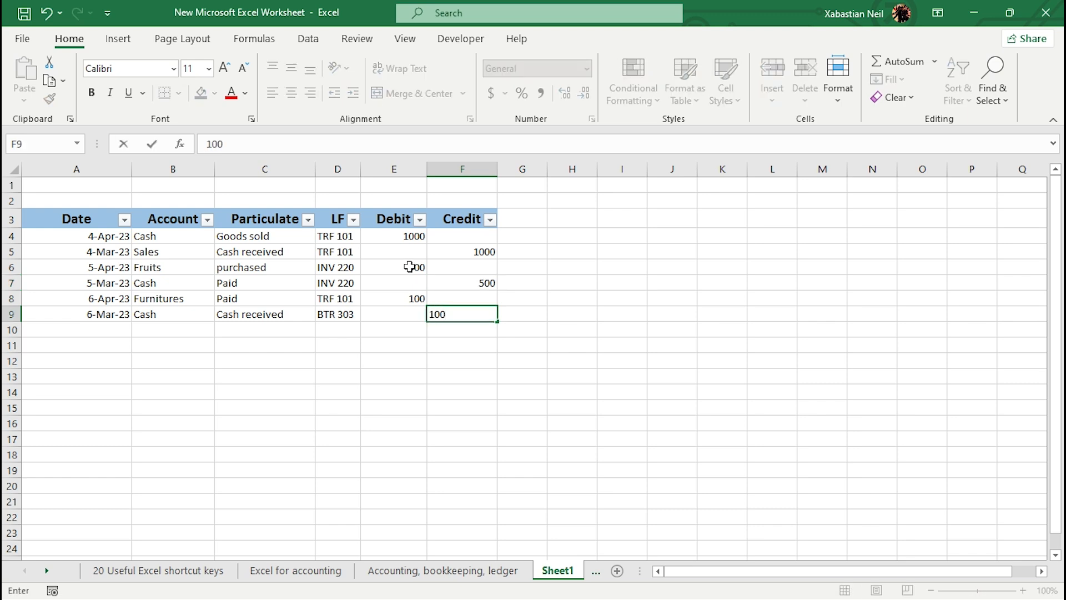
# Step: Merge and center cells A2 to F2 above the table and enter the title Account
pyautogui.moveTo(102, 200); pyautogui.dragTo(437, 202)
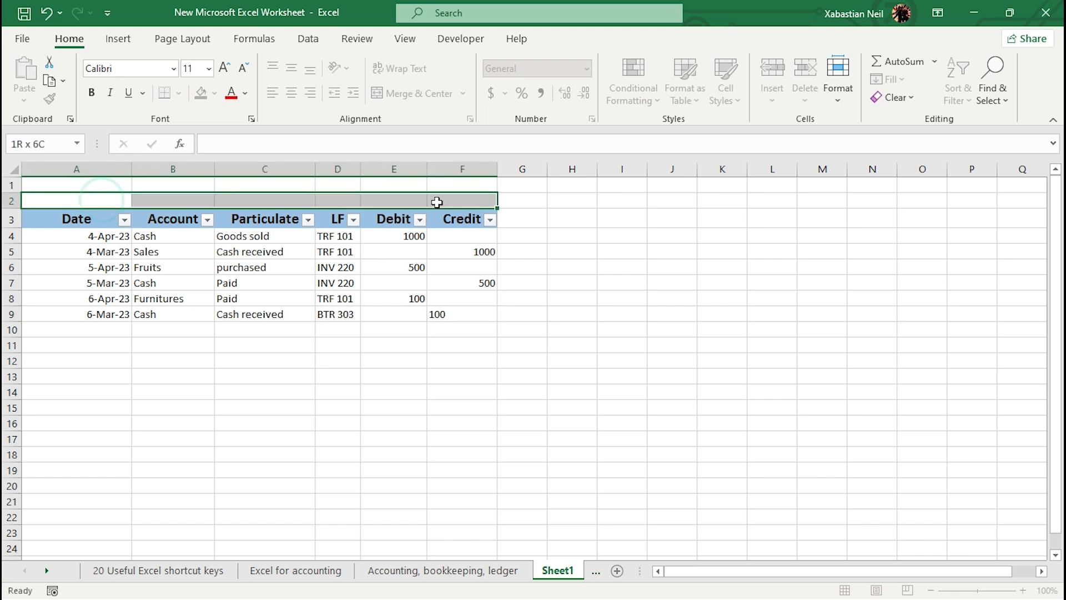
pyautogui.click(411, 94)
pyautogui.doubleClick(285, 201)
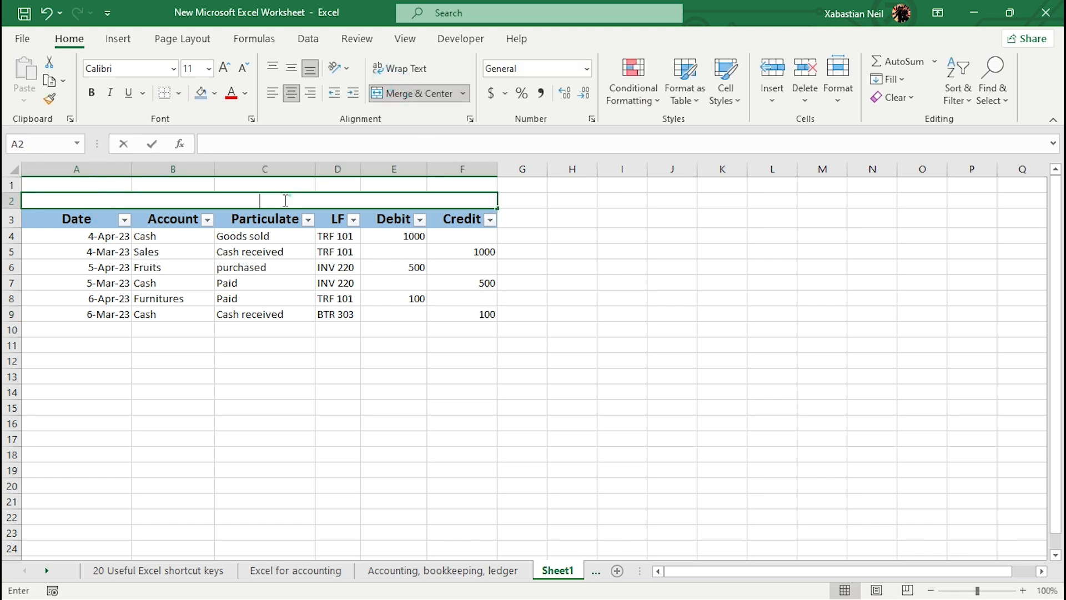
pyautogui.click(281, 199)
pyautogui.click(291, 92)
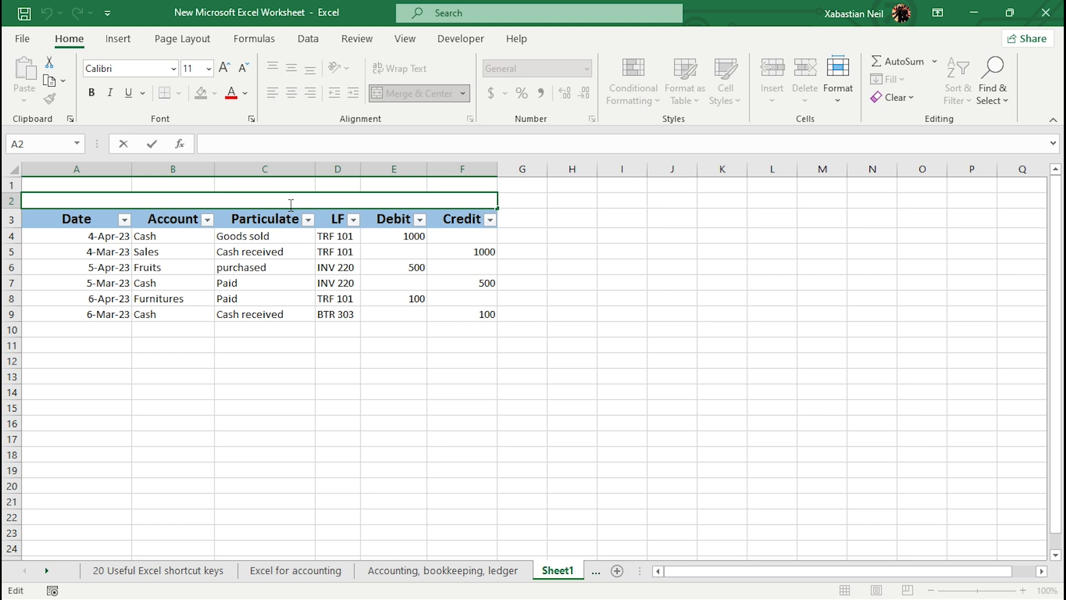
pyautogui.write('Account')
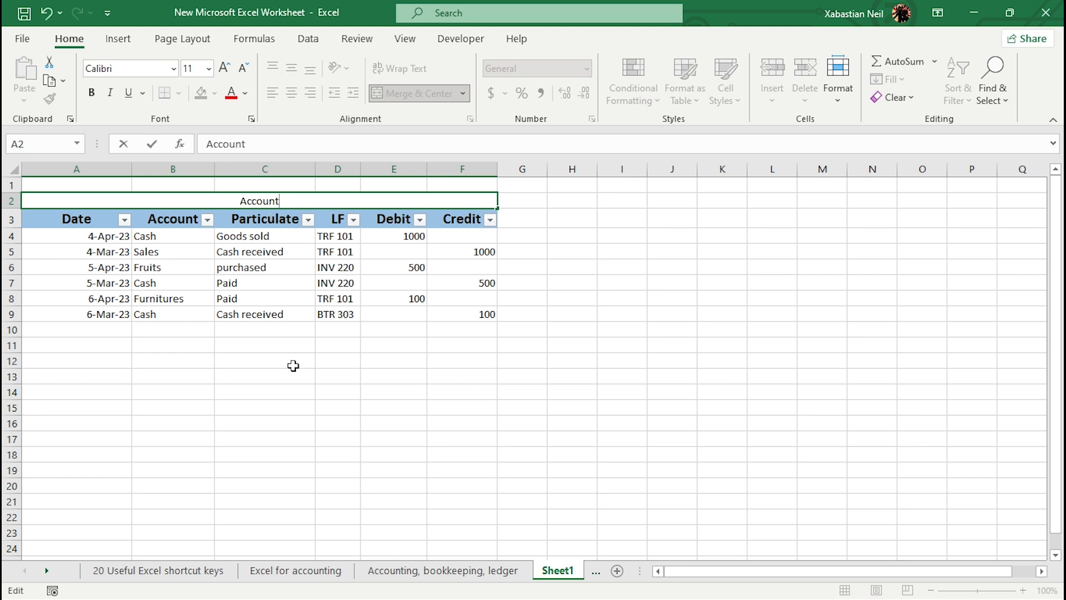
# Step: Format the Account title at 14 pt, bold, italic and underlined
pyautogui.click(293, 364)
pyautogui.click(309, 196)
pyautogui.click(225, 67)
pyautogui.click(225, 68)
pyautogui.click(92, 92)
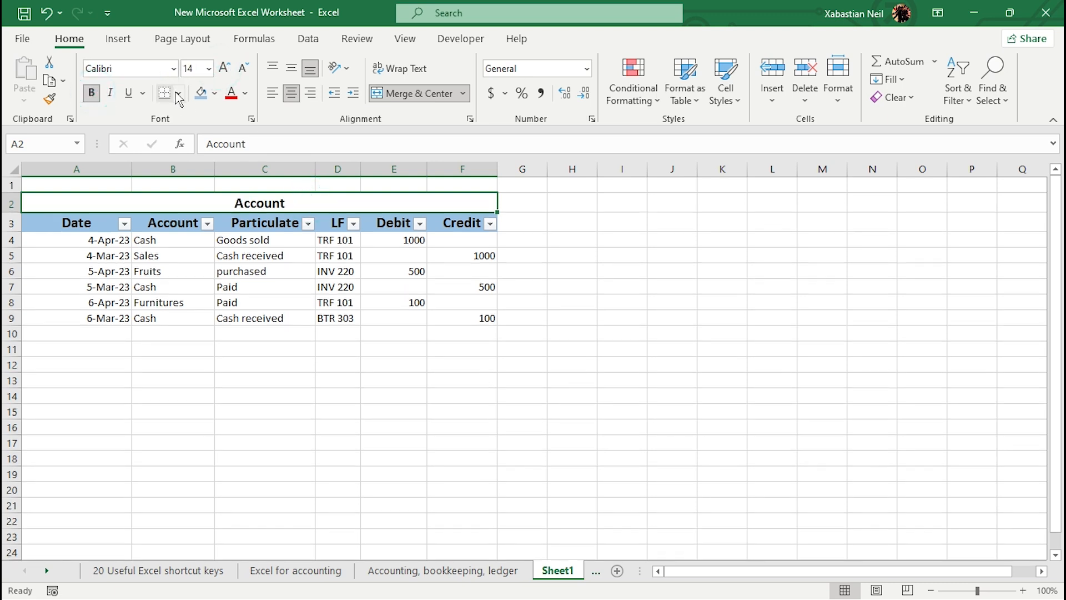
pyautogui.click(110, 92)
pyautogui.click(128, 92)
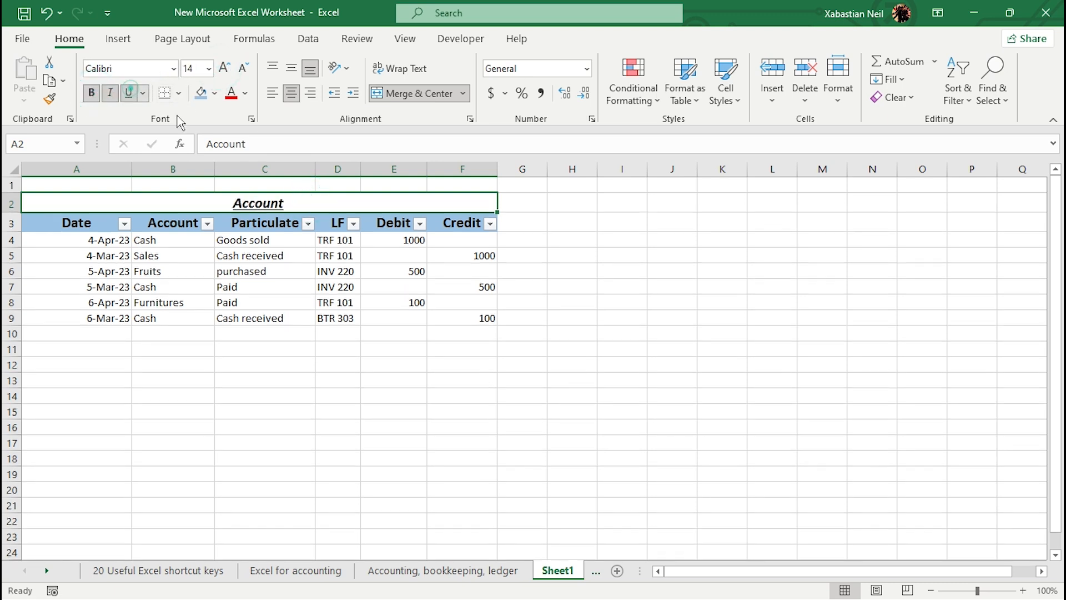
# Step: Apply all borders to the range from the title down to row 9
pyautogui.click(393, 412)
pyautogui.click(311, 207)
pyautogui.moveTo(107, 194); pyautogui.dragTo(364, 318)
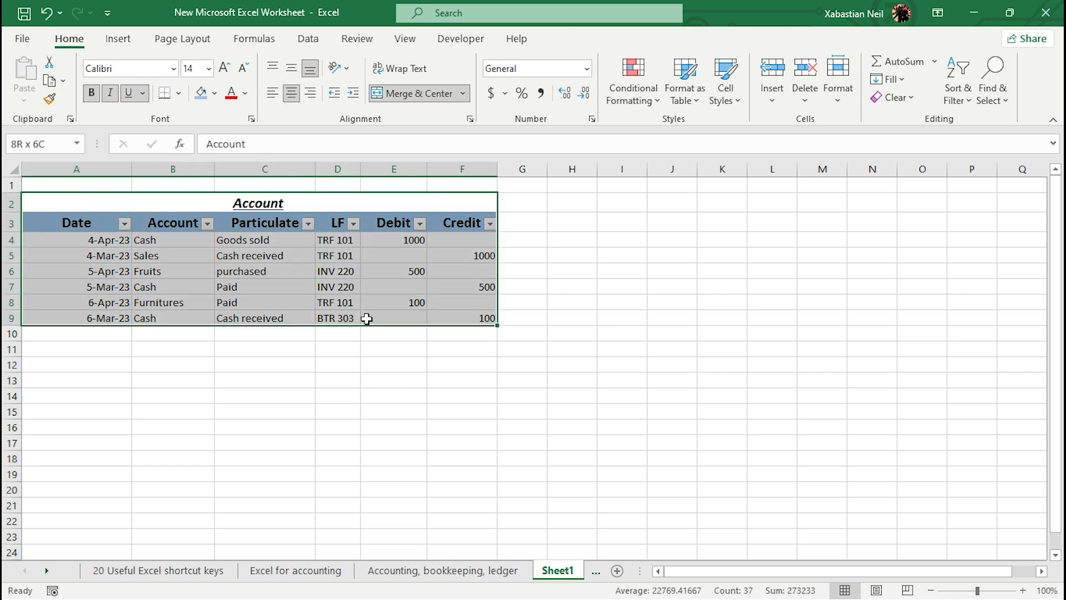
pyautogui.click(179, 93)
pyautogui.click(232, 280)
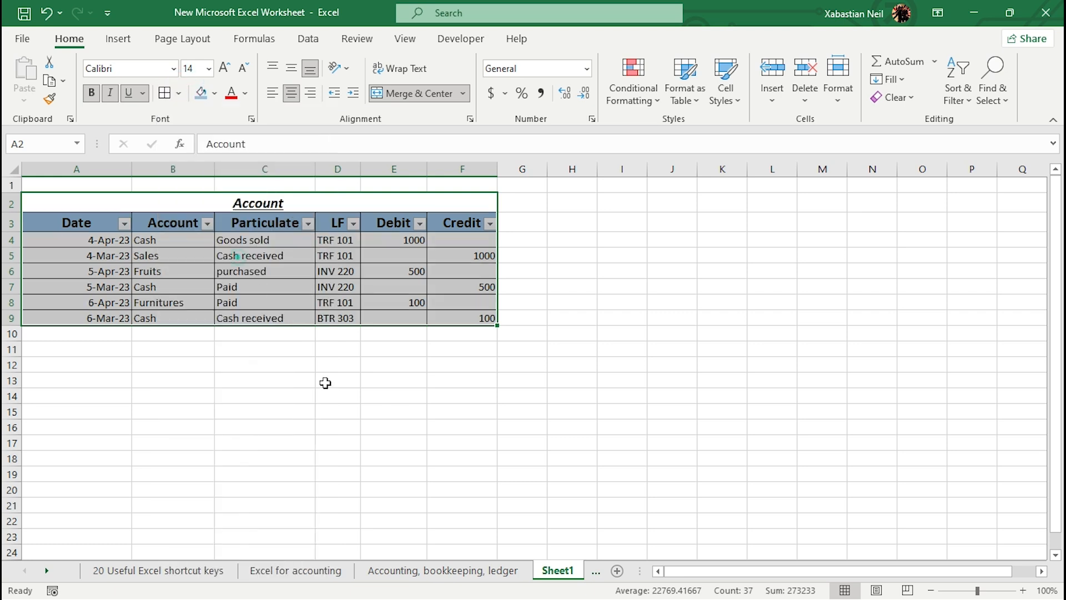
pyautogui.click(341, 381)
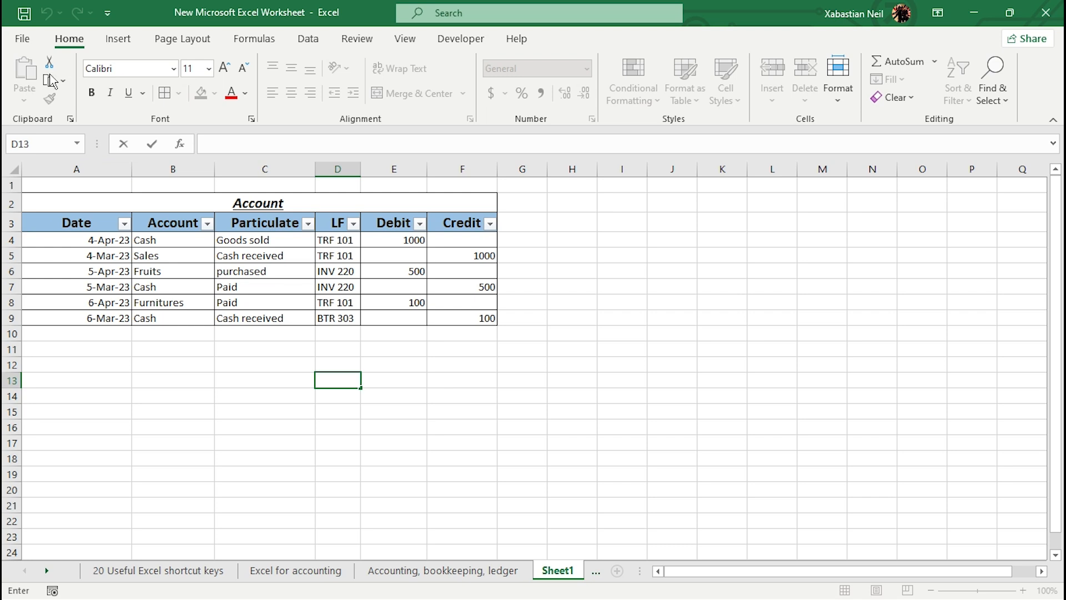
# Step: Insert a PivotTable from the ledger range A2:F10 on a new worksheet
pyautogui.click(117, 45)
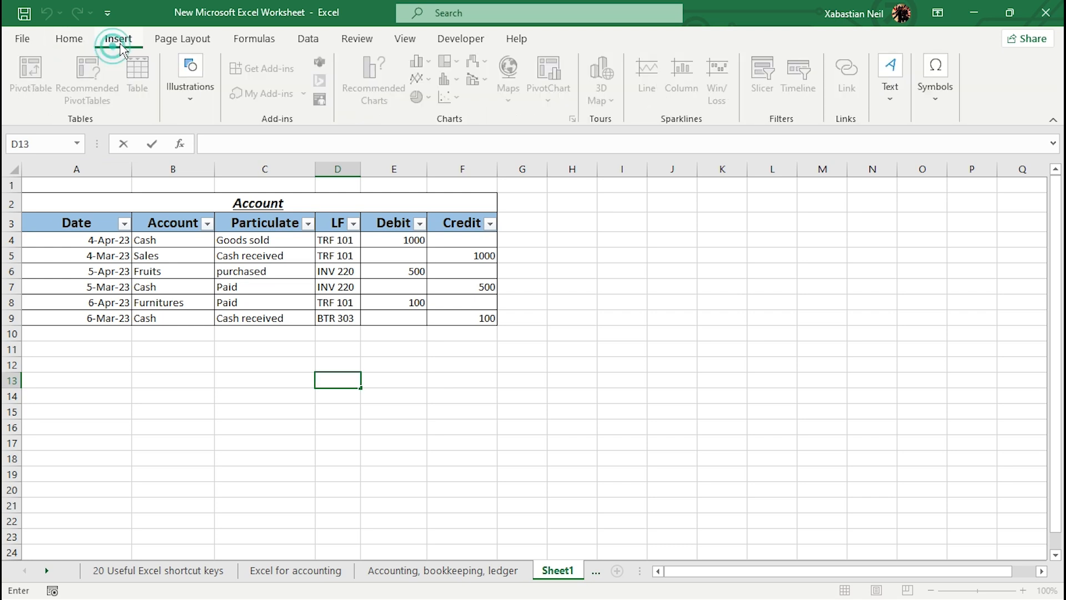
pyautogui.click(280, 201)
pyautogui.moveTo(58, 199); pyautogui.dragTo(382, 315)
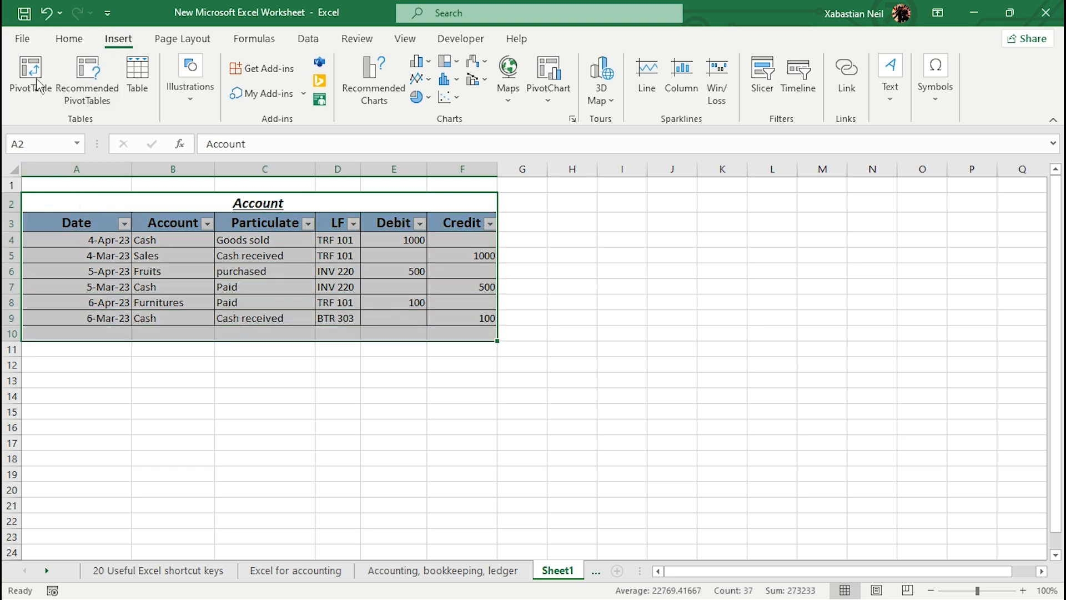
pyautogui.click(30, 71)
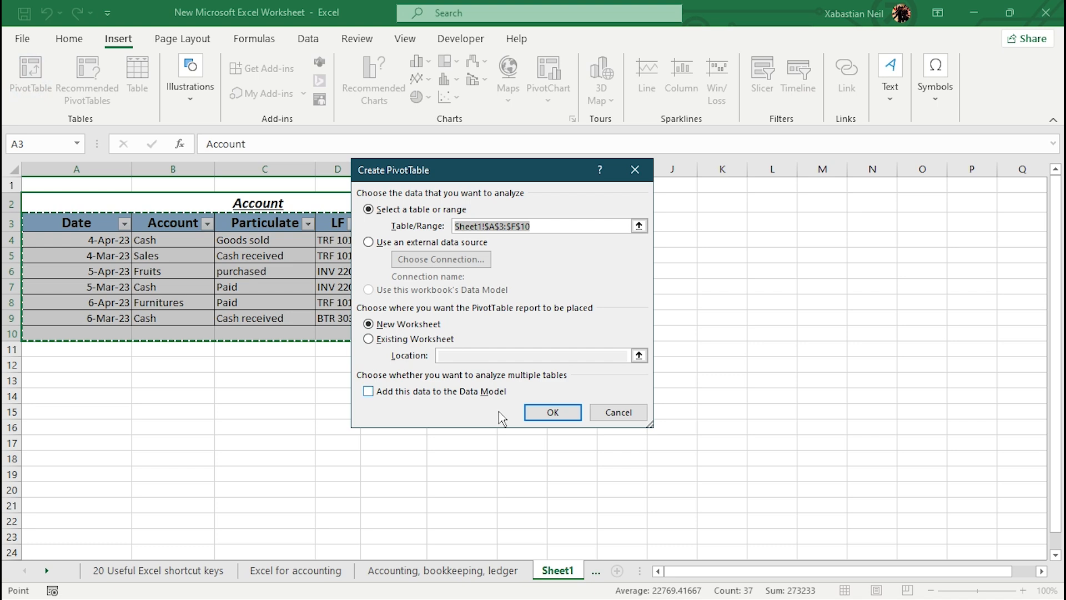
pyautogui.click(547, 413)
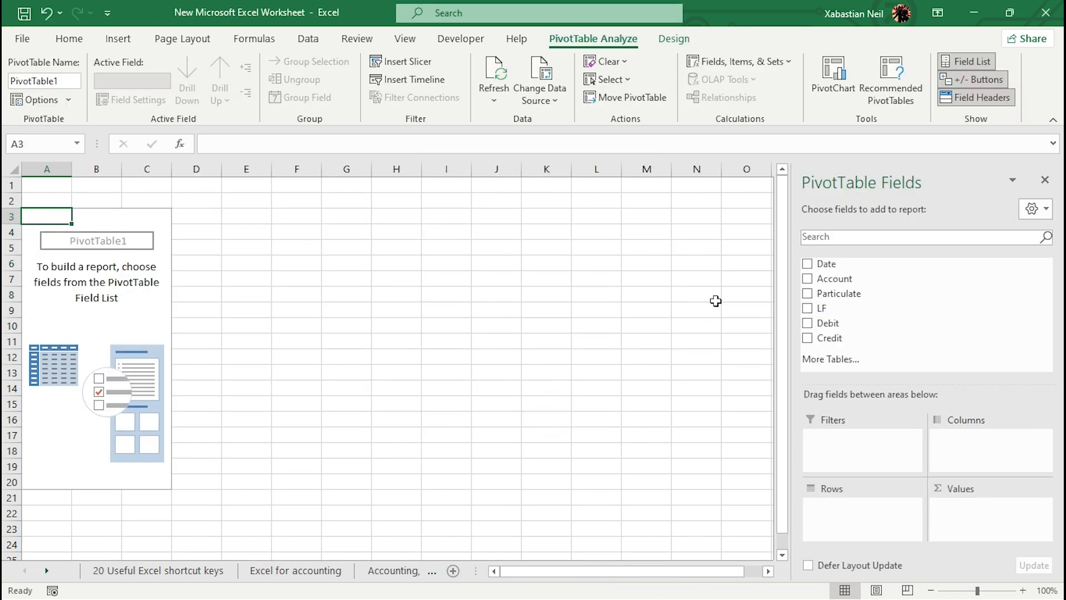
# Step: Add the Date, Account, Particulate, LF, Debit and Credit fields to the PivotTable and remove Months
pyautogui.click(806, 264)
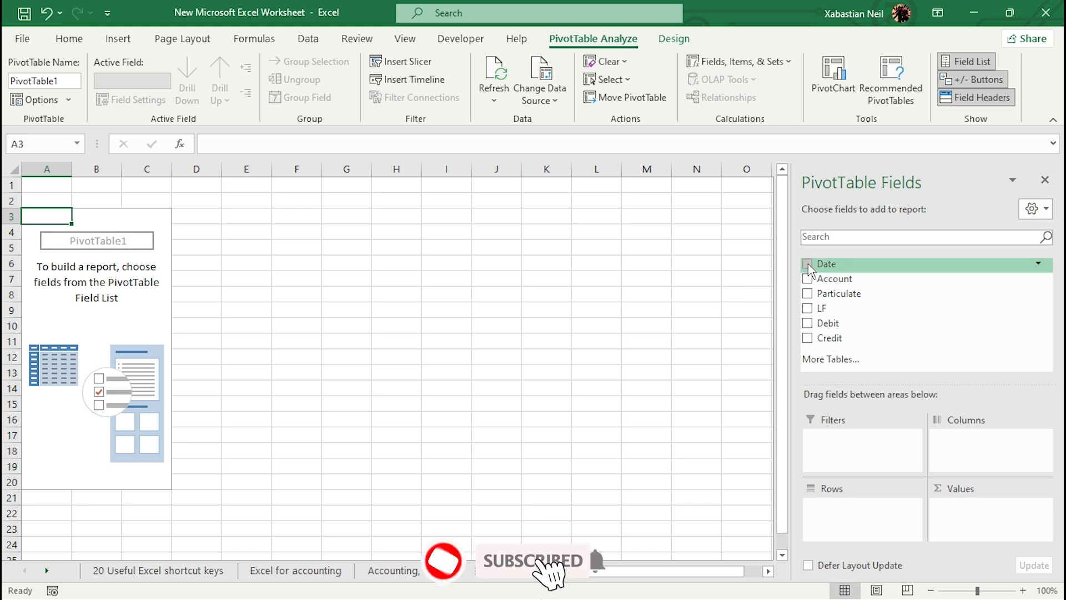
pyautogui.click(807, 279)
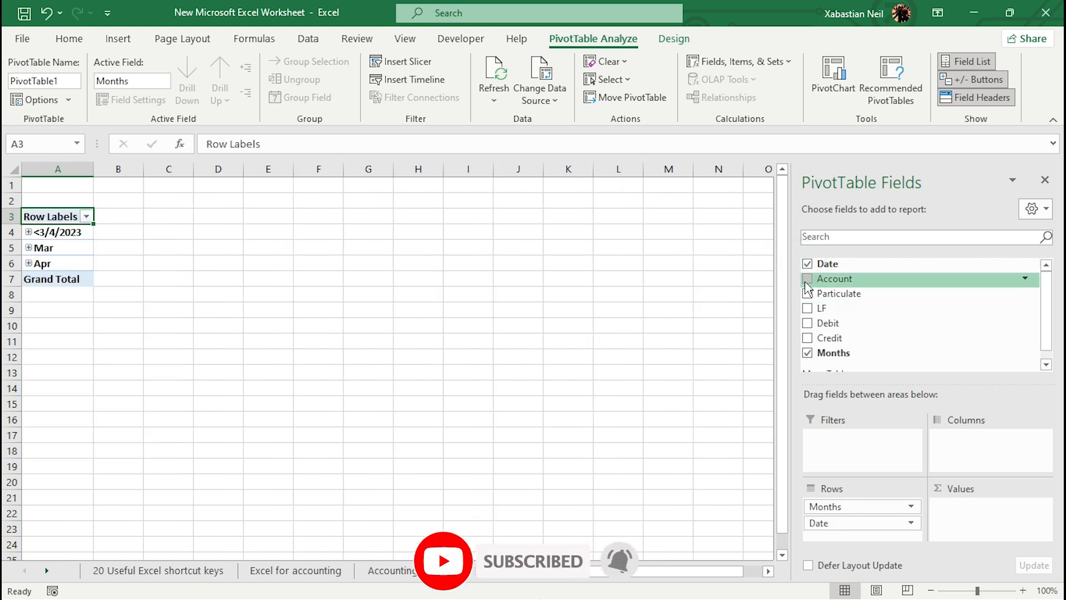
pyautogui.click(807, 293)
pyautogui.click(808, 308)
pyautogui.click(807, 323)
pyautogui.click(807, 338)
pyautogui.scroll(-1, 809, 361)
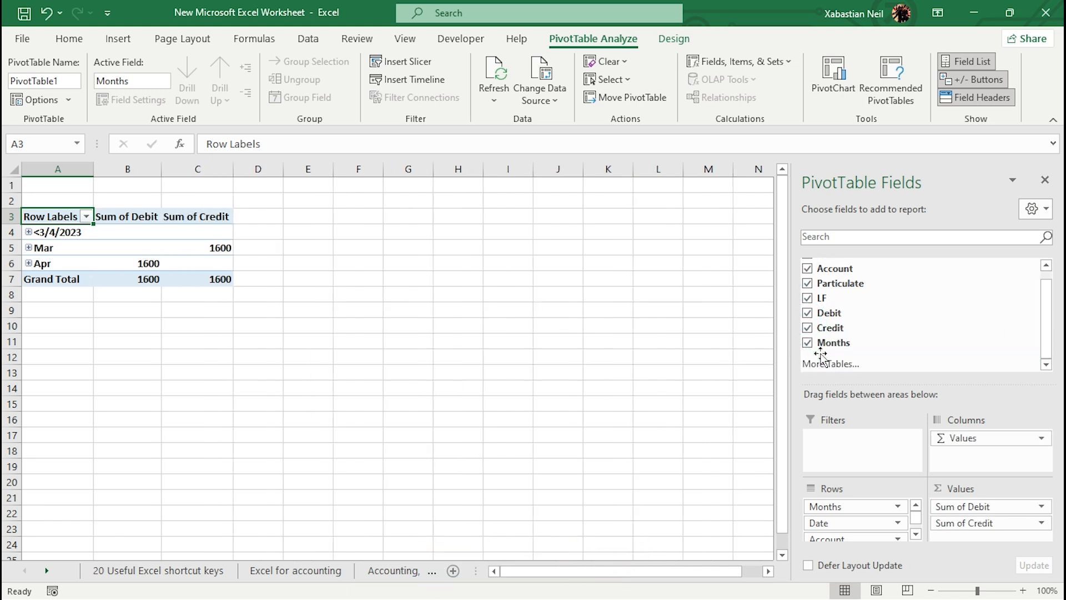
pyautogui.click(808, 342)
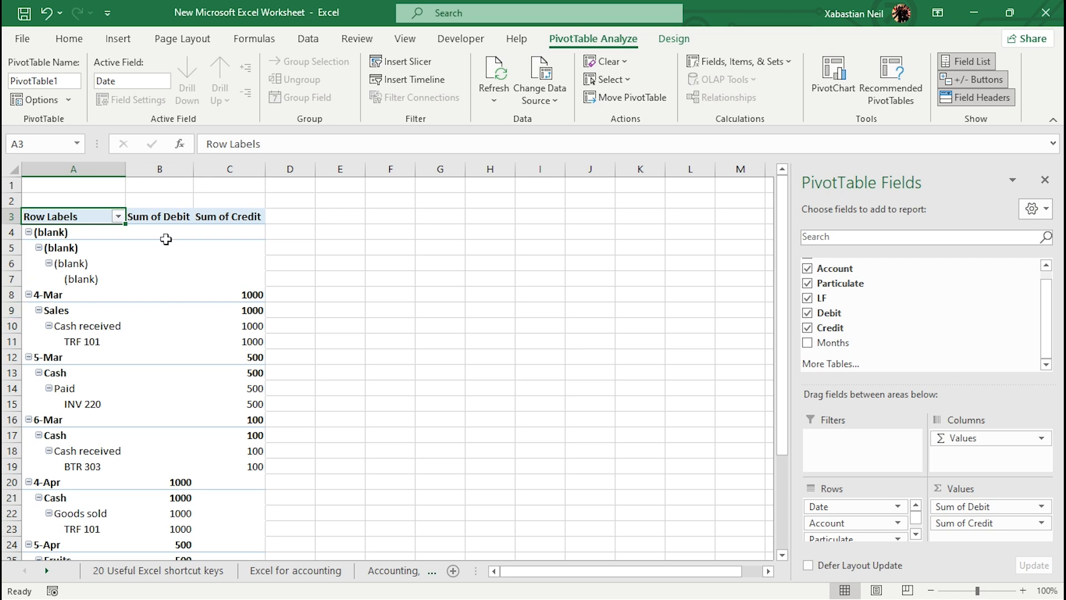
# Step: Switch the PivotTable report layout to Tabular Form
pyautogui.scroll(-7, 172, 317)
pyautogui.scroll(5, 171, 331)
pyautogui.scroll(-2, 172, 331)
pyautogui.scroll(1, 169, 338)
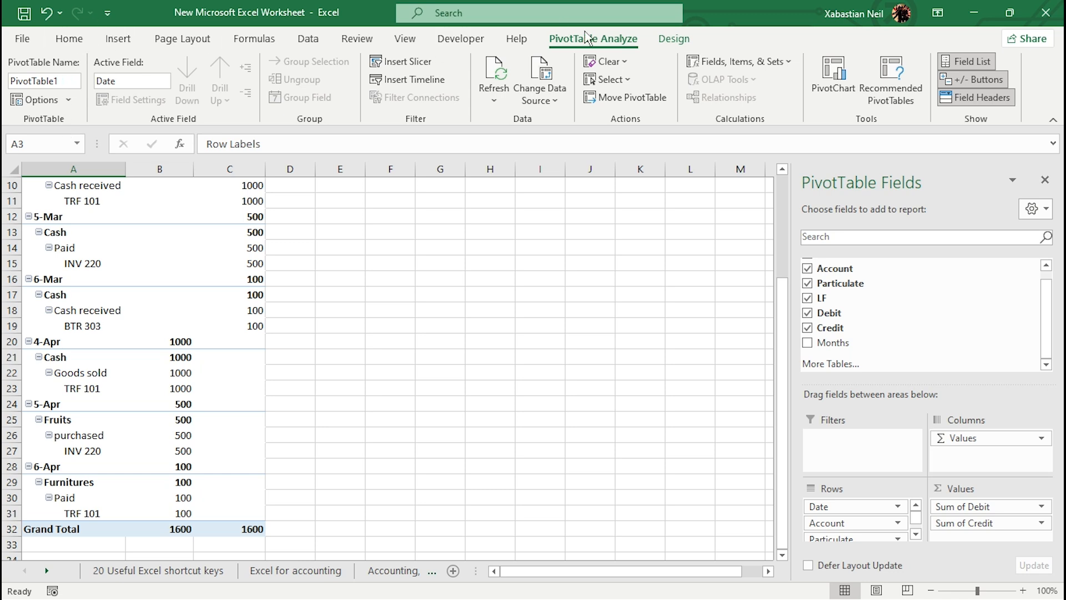
pyautogui.click(674, 39)
pyautogui.click(112, 77)
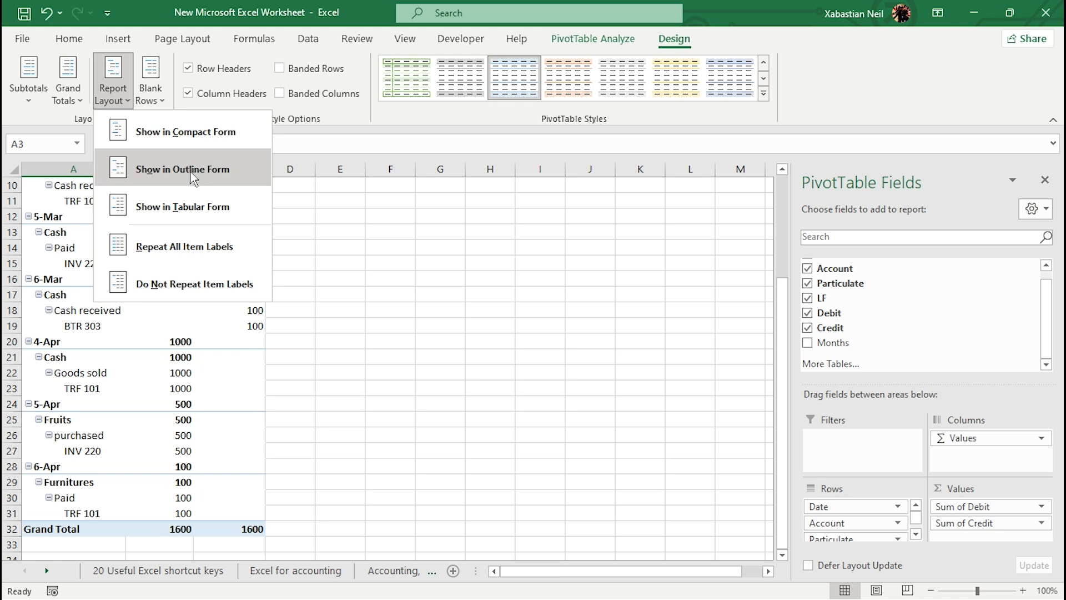
pyautogui.click(196, 207)
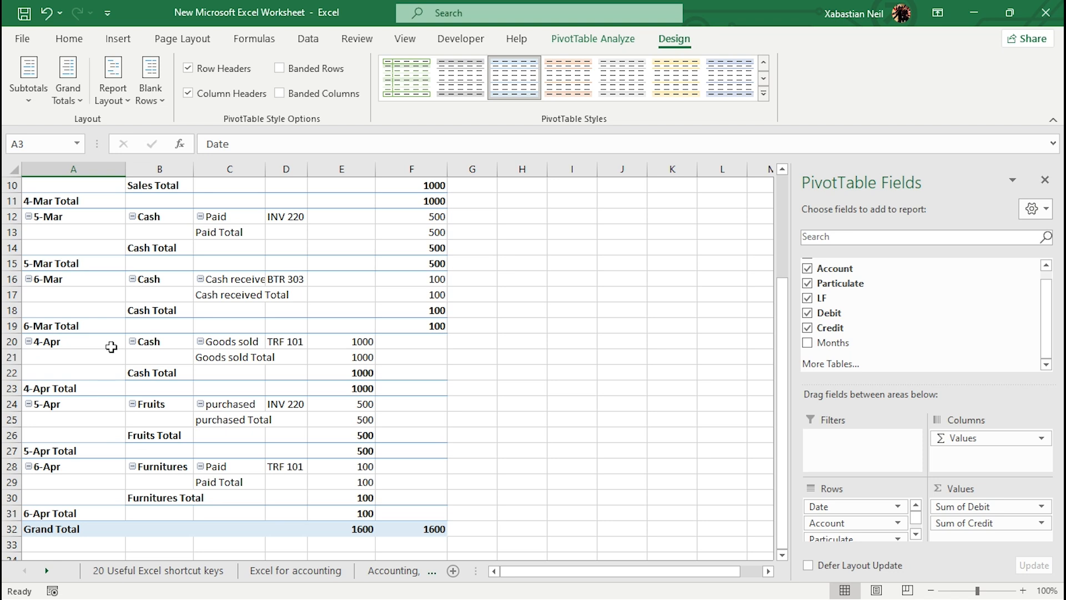
# Step: Autofit the widths of the PivotTable columns A to F
pyautogui.doubleClick(266, 169)
pyautogui.doubleClick(337, 169)
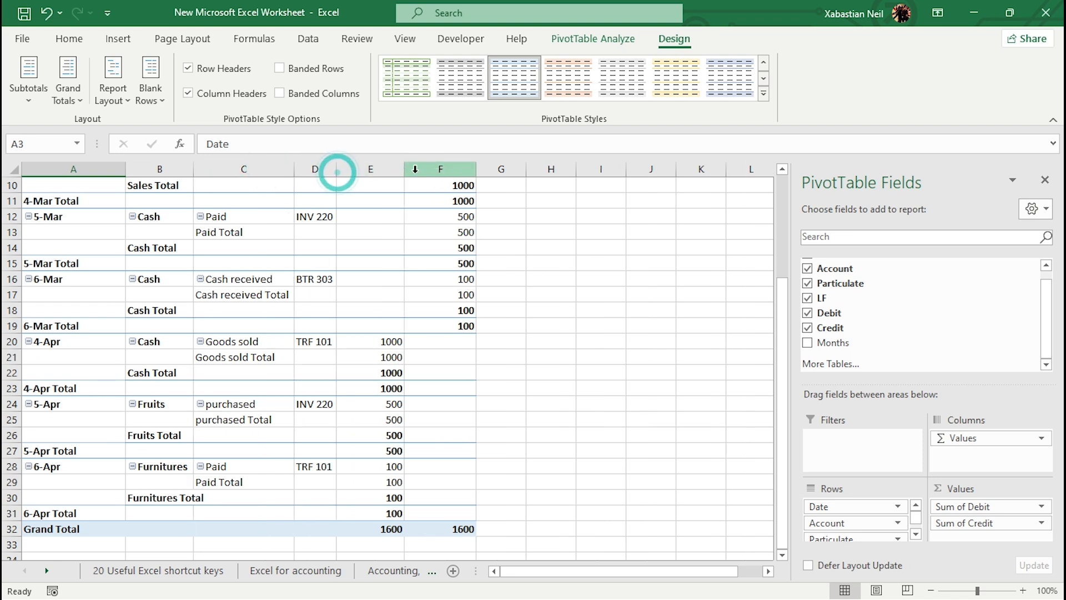
pyautogui.doubleClick(403, 169)
pyautogui.doubleClick(474, 169)
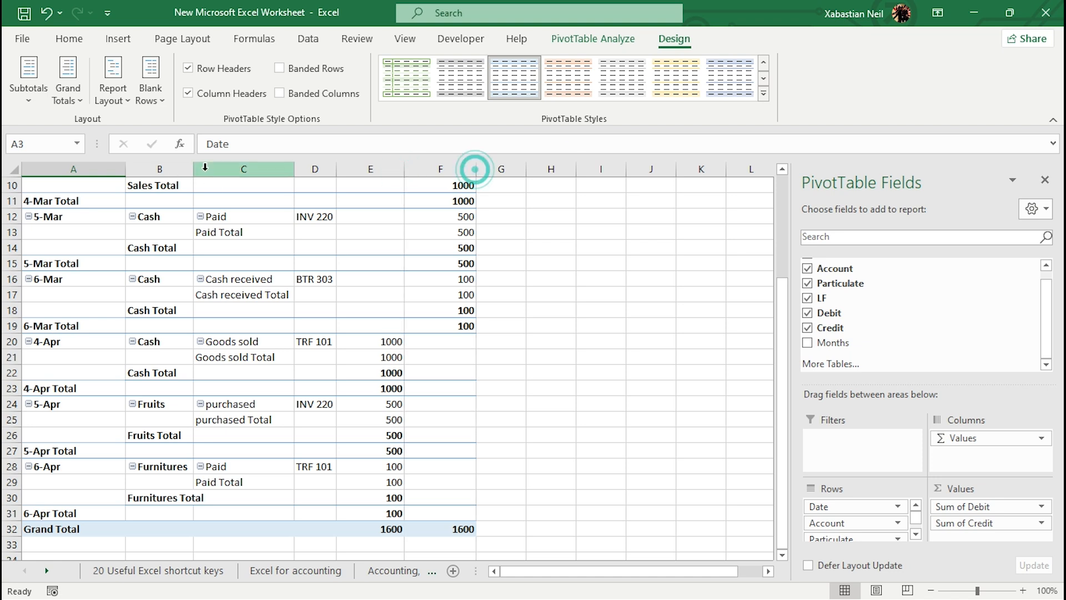
pyautogui.doubleClick(193, 168)
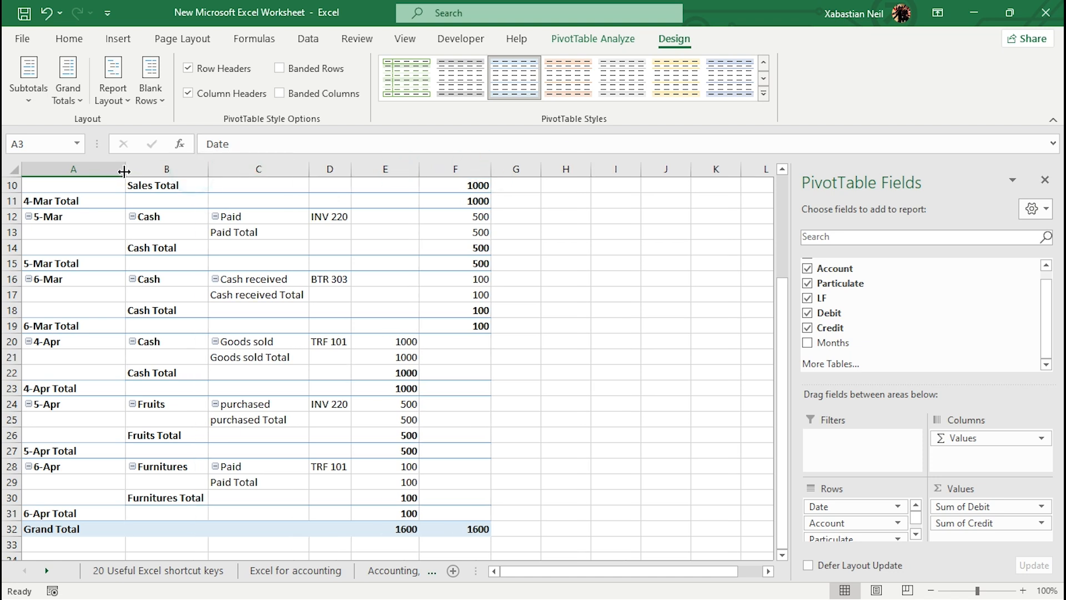
pyautogui.doubleClick(125, 168)
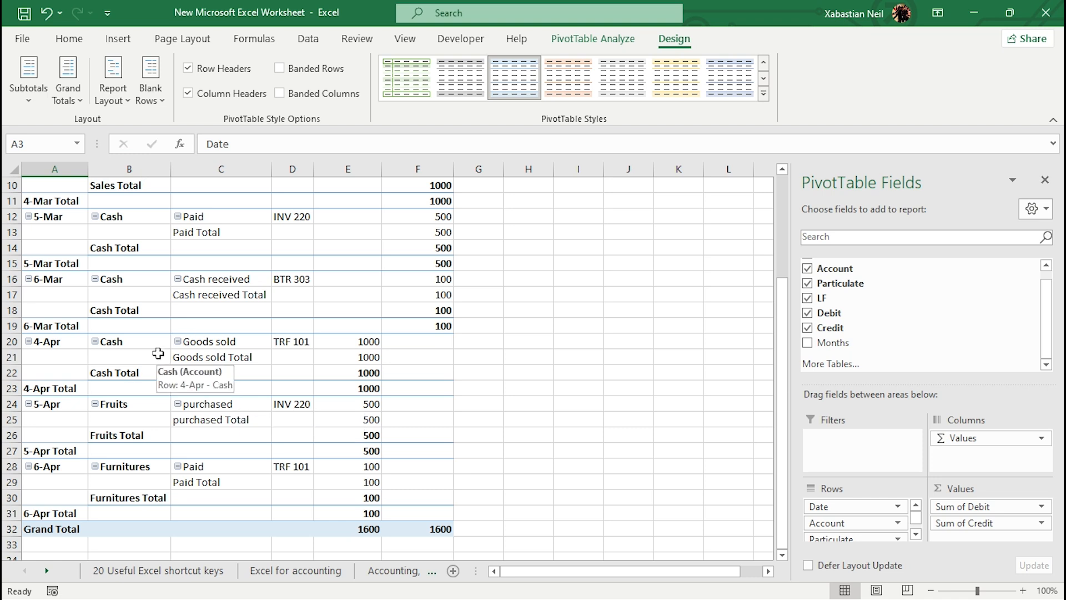
# Step: Insert a blank line after each item in the PivotTable
pyautogui.click(110, 100)
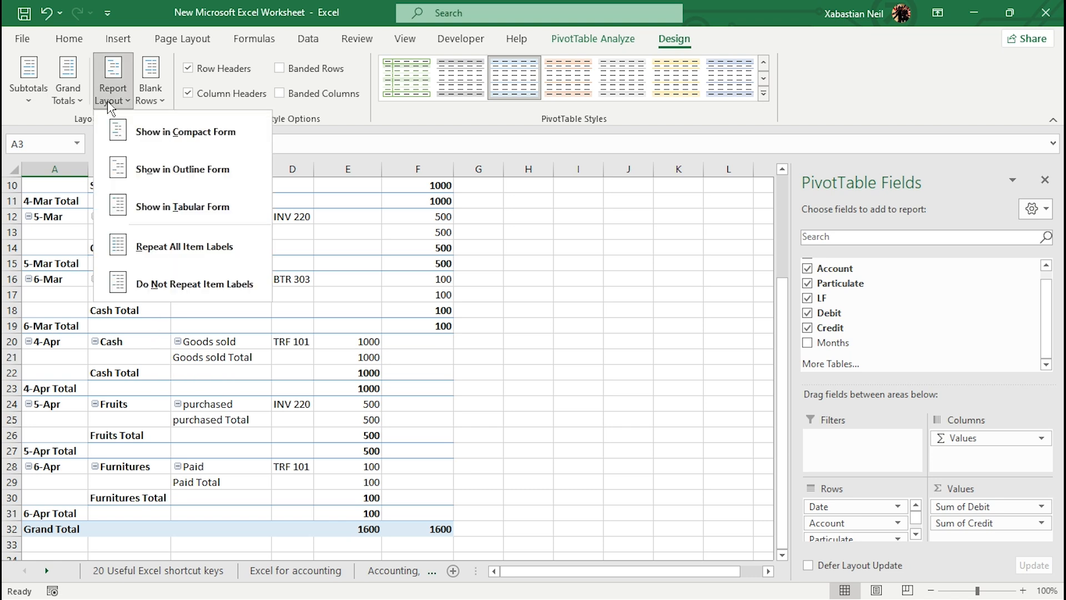
pyautogui.click(150, 96)
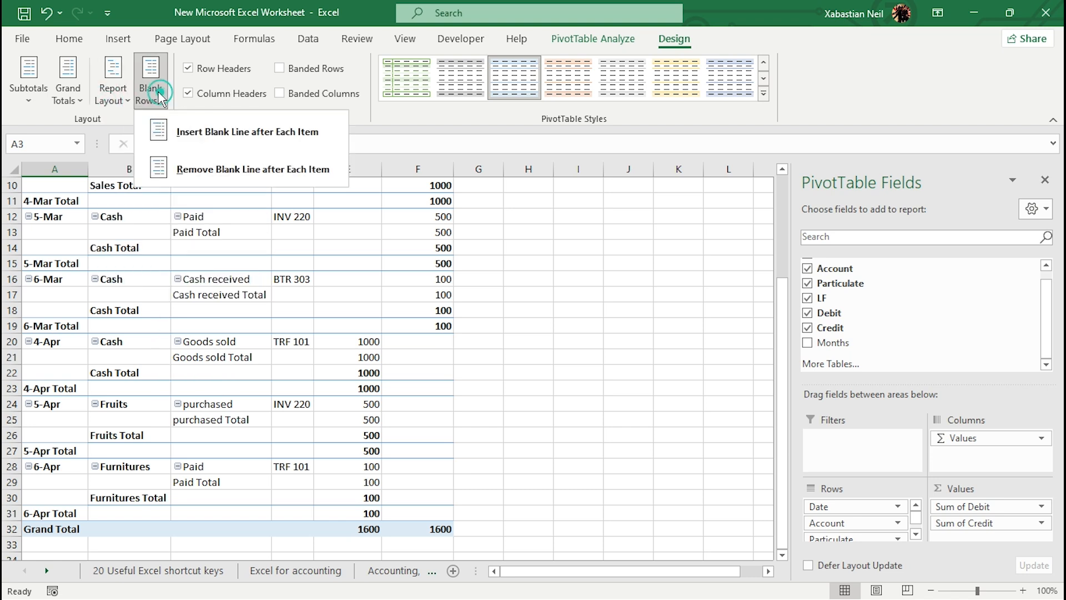
pyautogui.click(295, 131)
# Step: Apply the light green PivotTable style to the report
pyautogui.scroll(3, 177, 331)
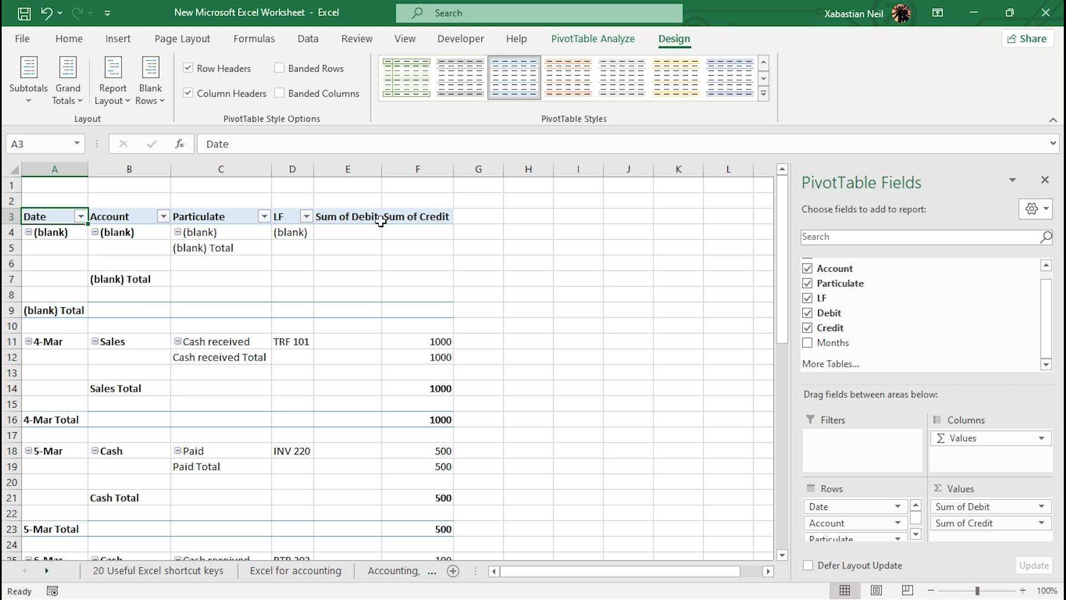
pyautogui.click(397, 86)
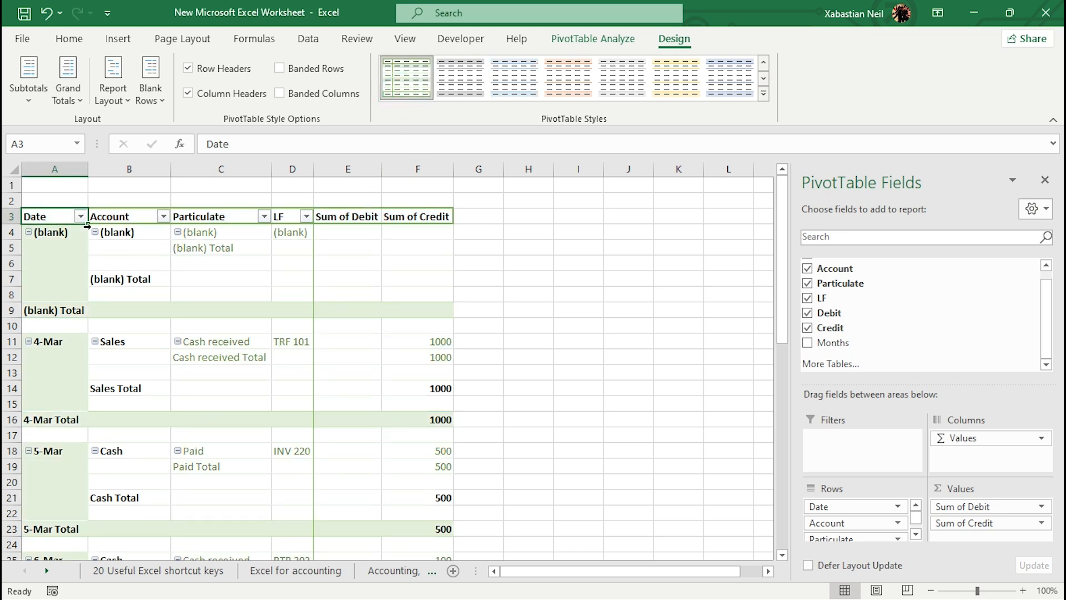
pyautogui.scroll(-13, 244, 361)
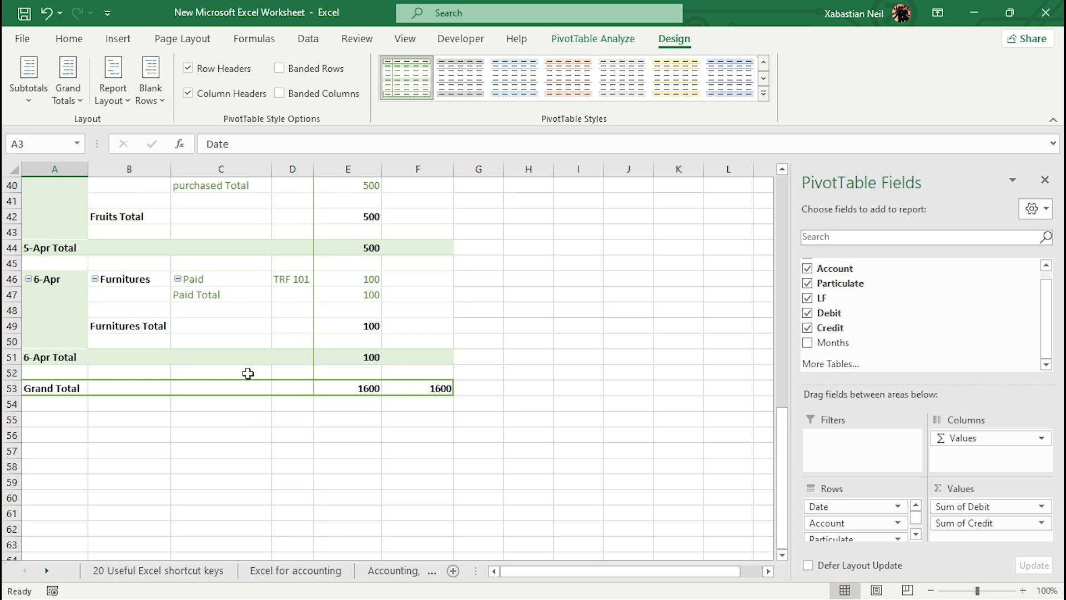
pyautogui.scroll(13, 248, 374)
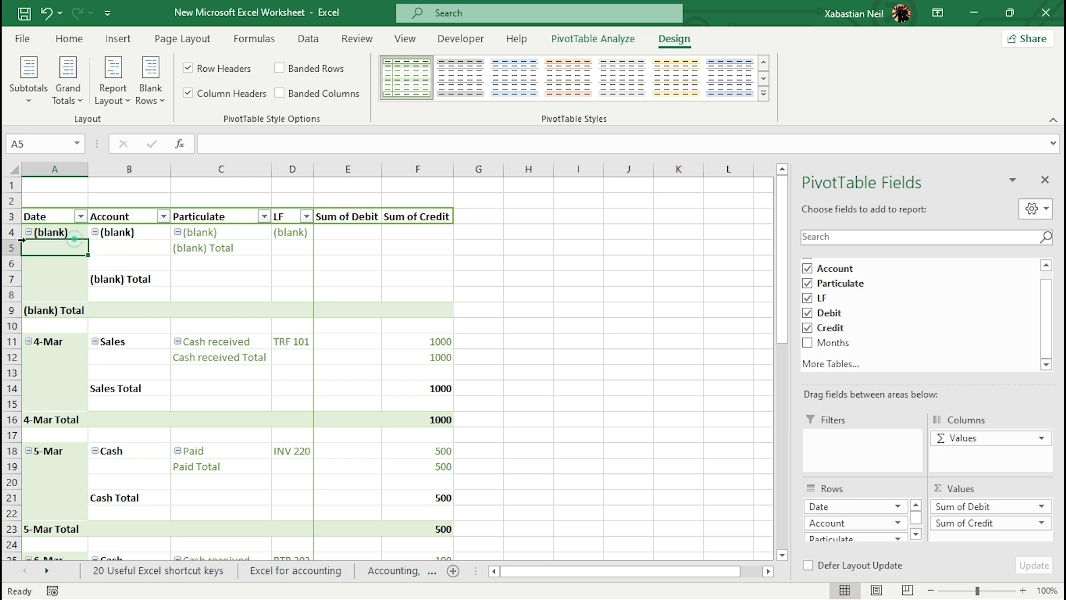
pyautogui.click(29, 233)
pyautogui.click(29, 233)
pyautogui.click(29, 234)
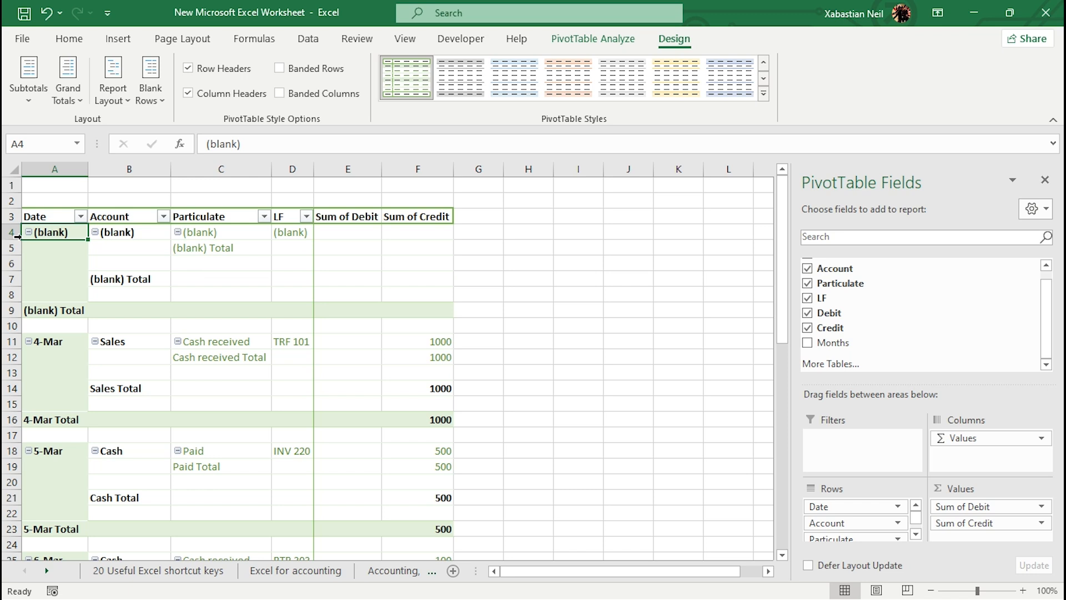
pyautogui.scroll(-3, 32, 236)
pyautogui.scroll(3, 32, 236)
pyautogui.scroll(-14, 32, 235)
pyautogui.scroll(14, 28, 232)
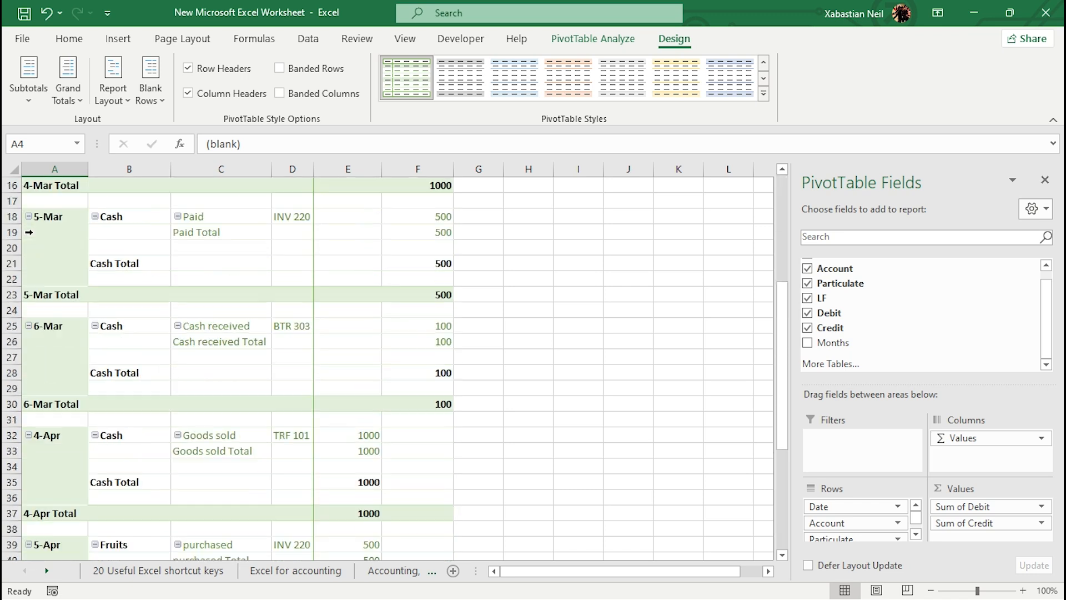
# Step: Add the Months field to the PivotTable rows and autofit the width of the LF column
pyautogui.click(807, 343)
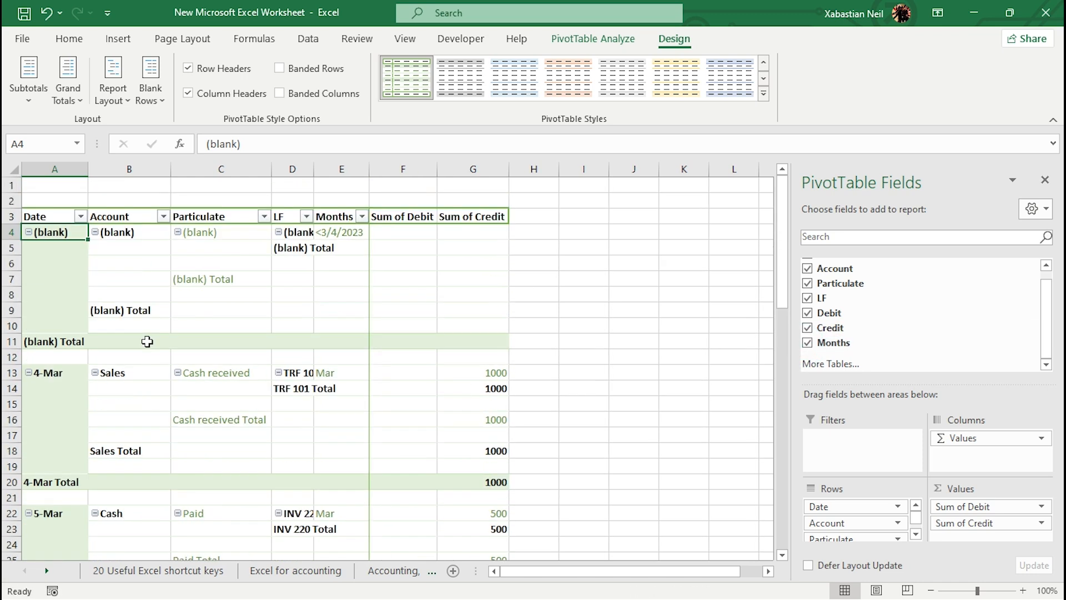
pyautogui.scroll(-7, 146, 341)
pyautogui.scroll(6, 147, 340)
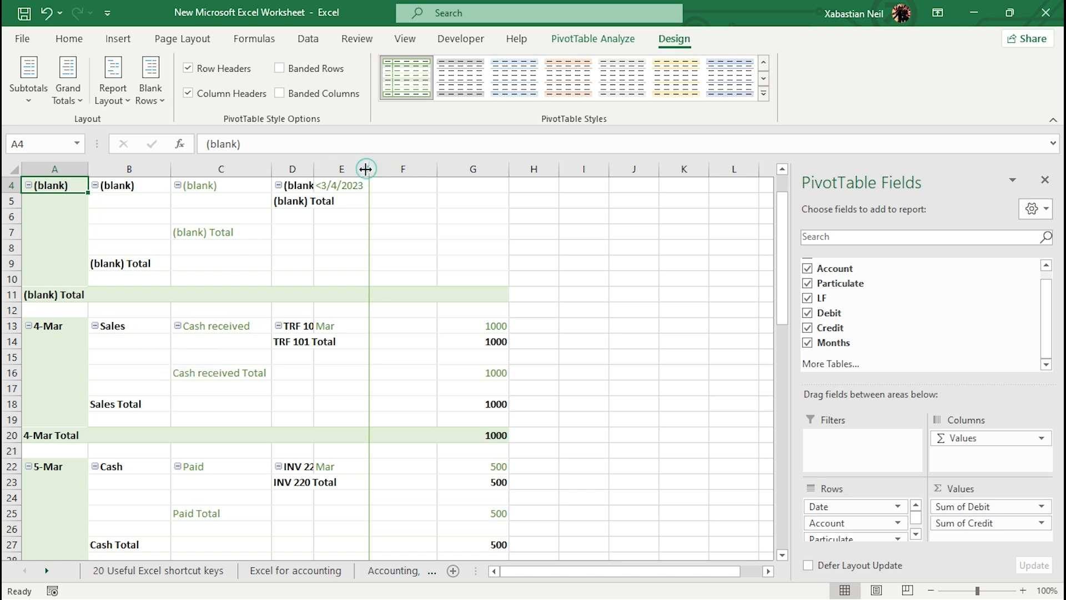
pyautogui.doubleClick(313, 169)
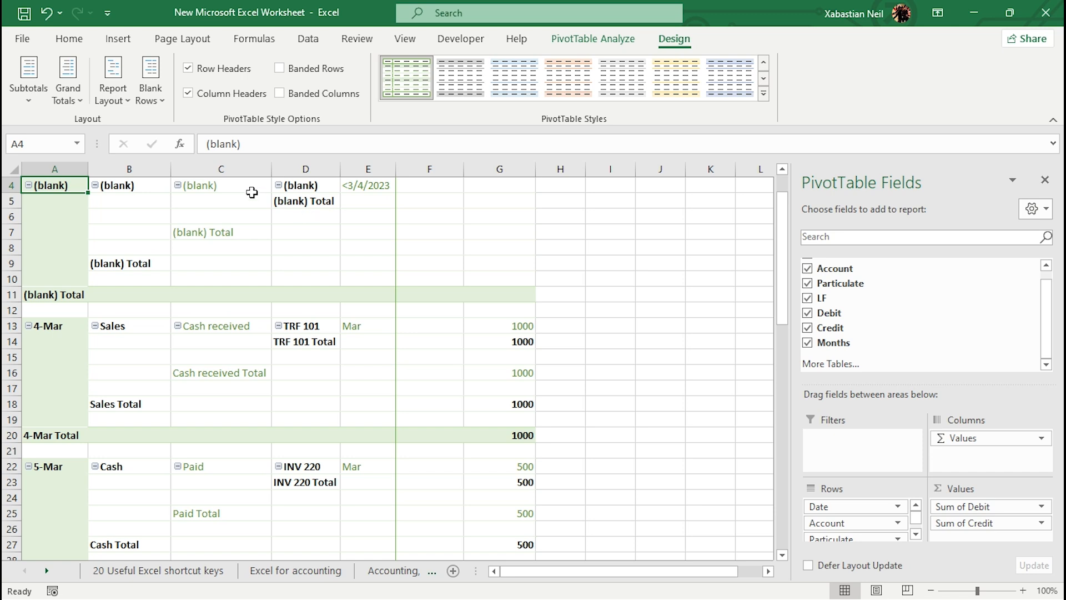
# Step: Repeat all item labels in the PivotTable report and collapse the (blank) date group
pyautogui.click(118, 102)
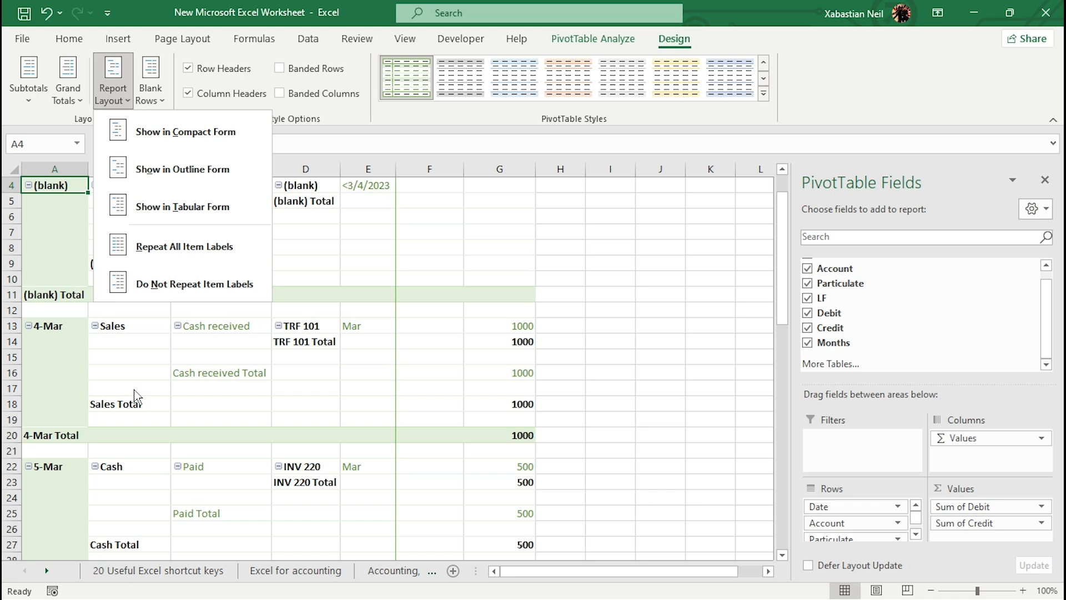
pyautogui.click(223, 248)
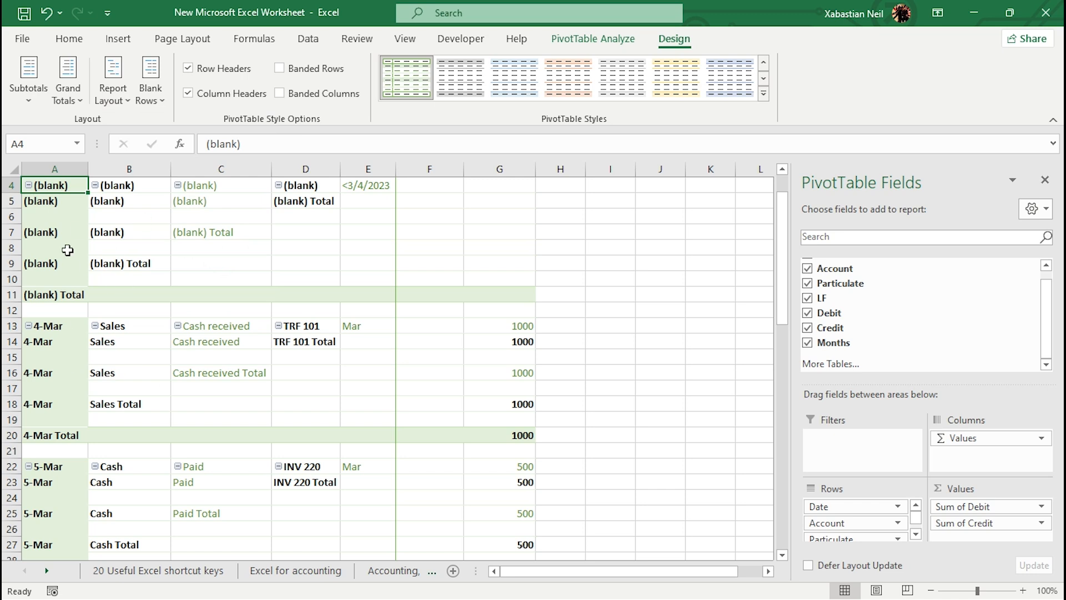
pyautogui.doubleClick(61, 229)
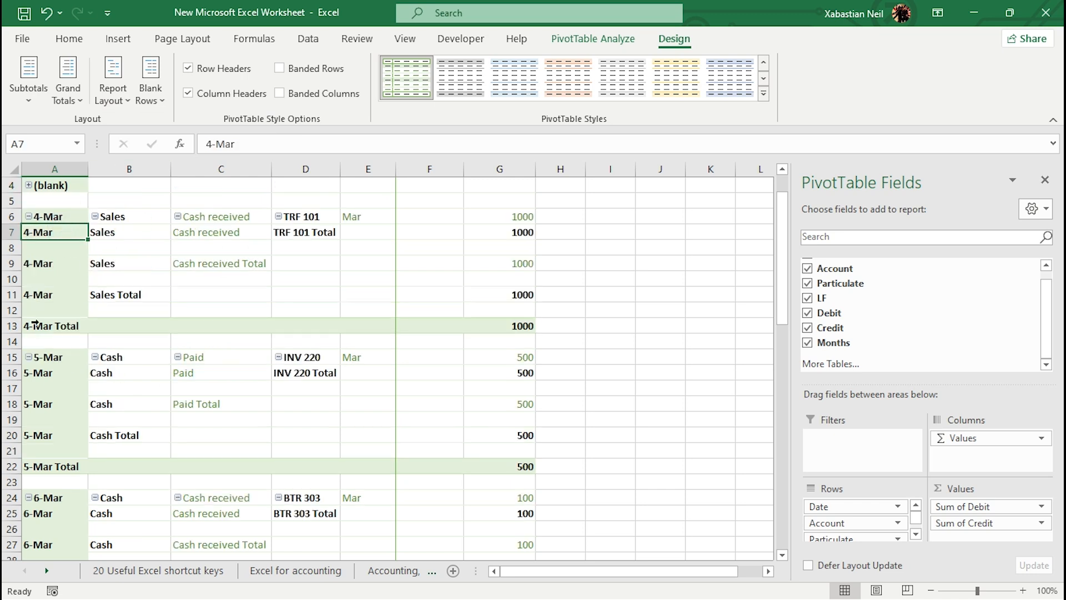
# Step: Format the Debit and Credit columns as Currency with 2 decimal places and the $ English (Australia) symbol
pyautogui.scroll(-16, 41, 300)
pyautogui.scroll(5, 74, 329)
pyautogui.scroll(6, 71, 330)
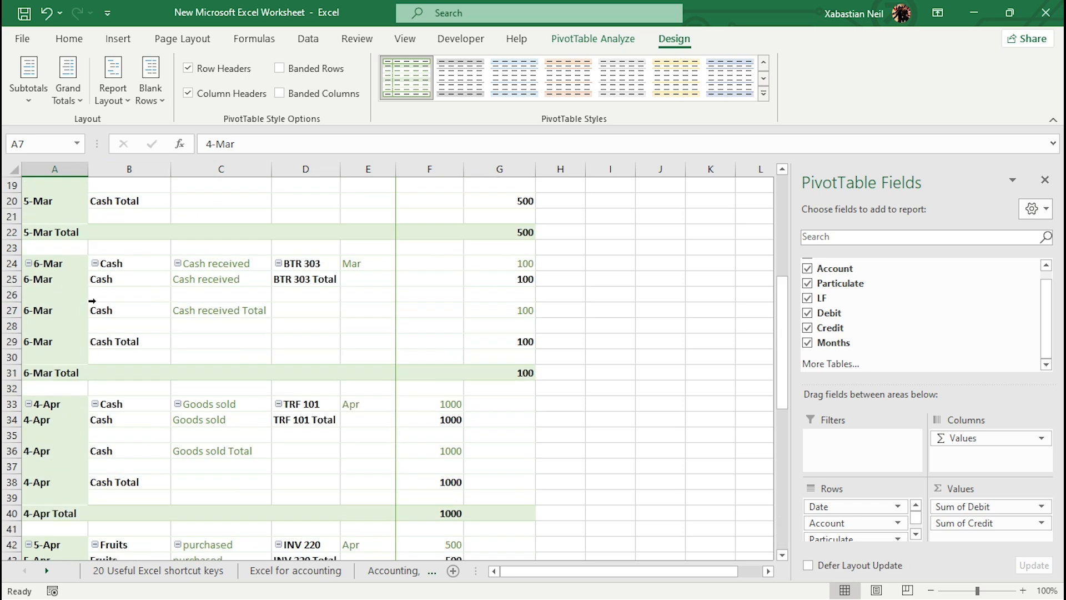
pyautogui.scroll(6, 281, 315)
pyautogui.moveTo(425, 192); pyautogui.dragTo(516, 530)
pyautogui.click(291, 93)
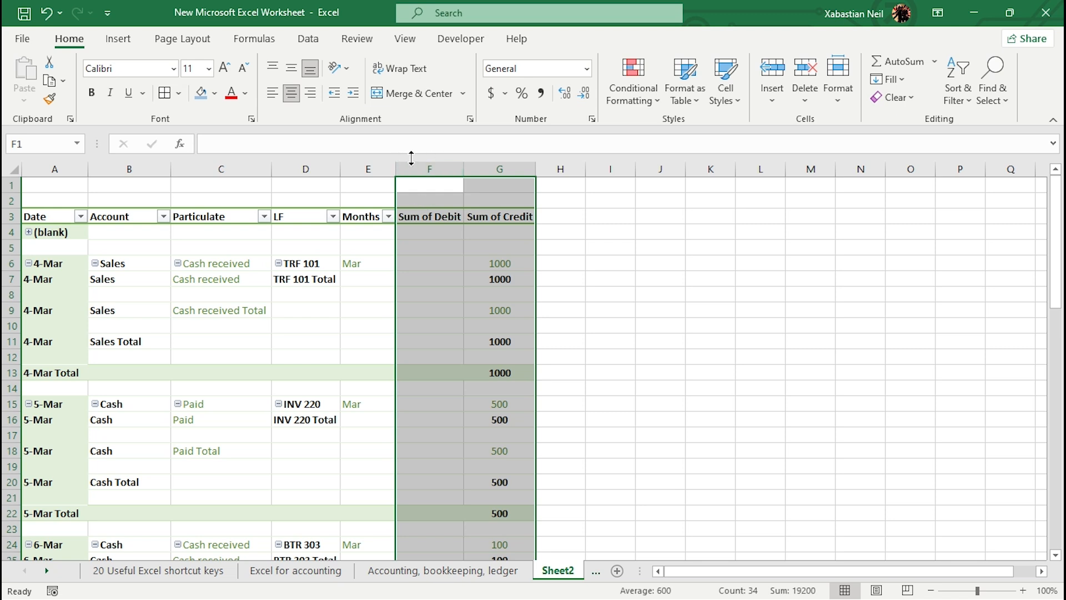
pyautogui.moveTo(486, 229)
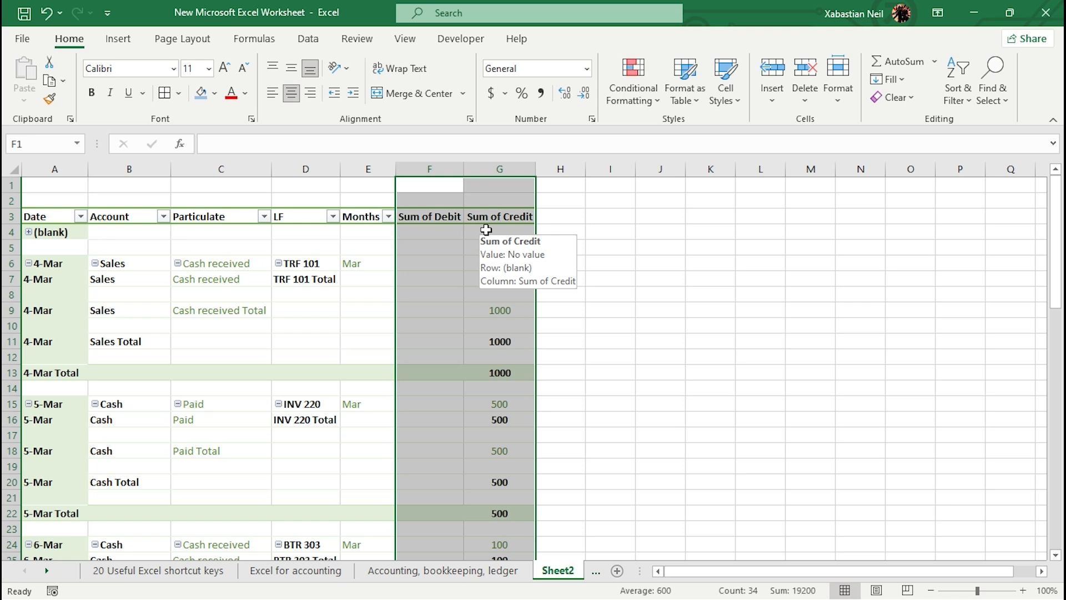
pyautogui.rightClick(444, 193)
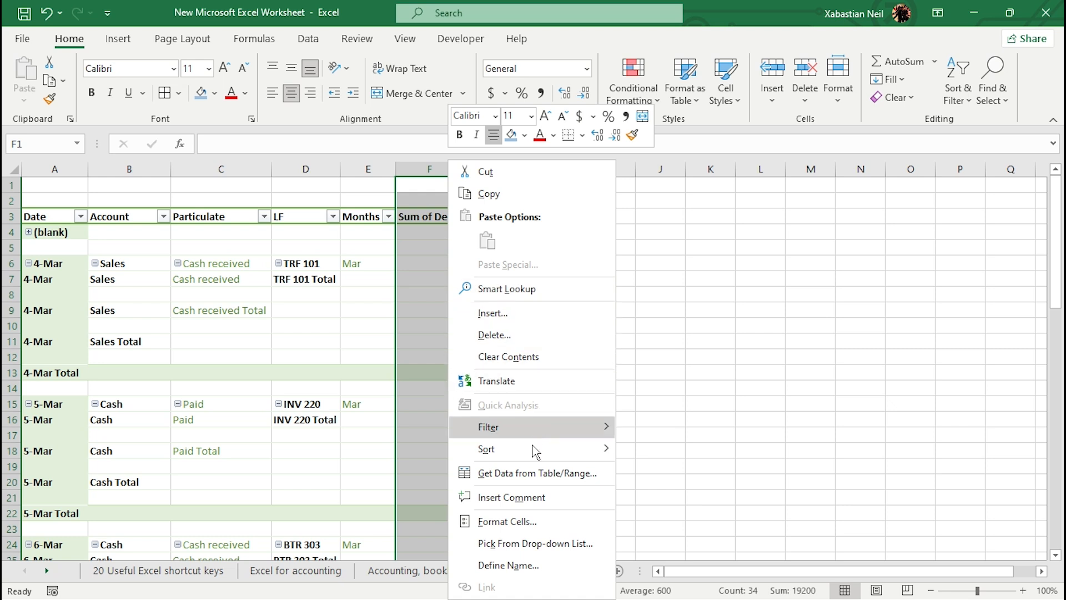
pyautogui.press('Escape')
pyautogui.hotkey('ctrl', '1')
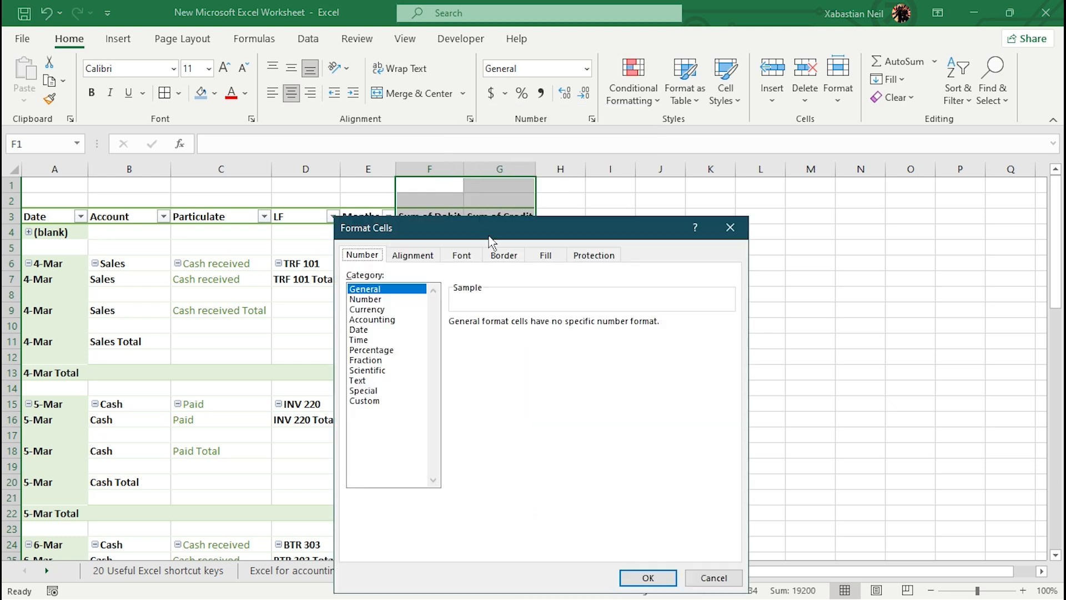
pyautogui.moveTo(489, 236); pyautogui.dragTo(531, 225)
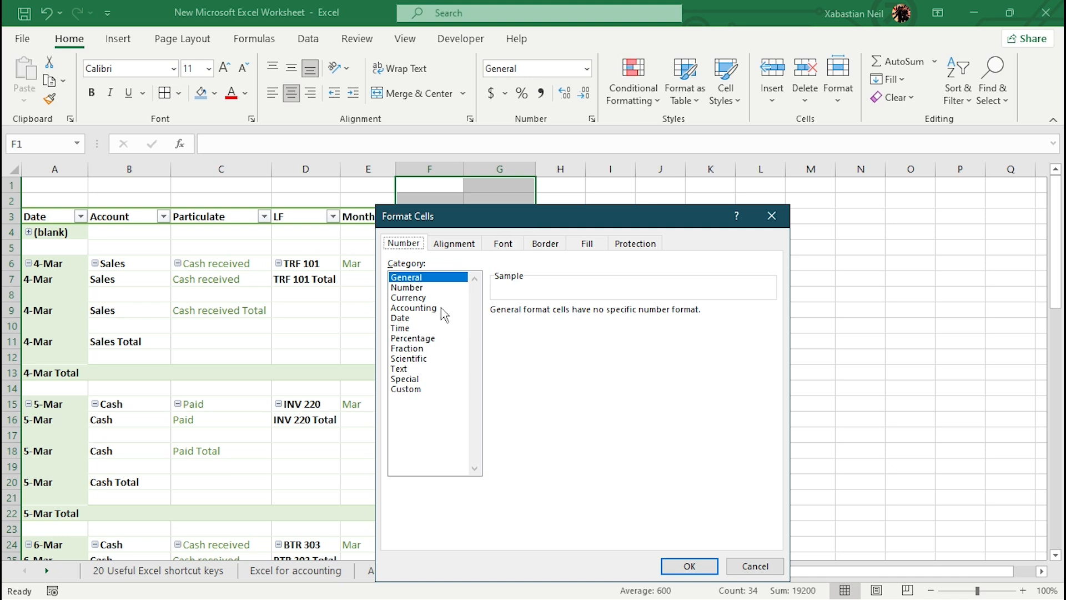
pyautogui.click(424, 298)
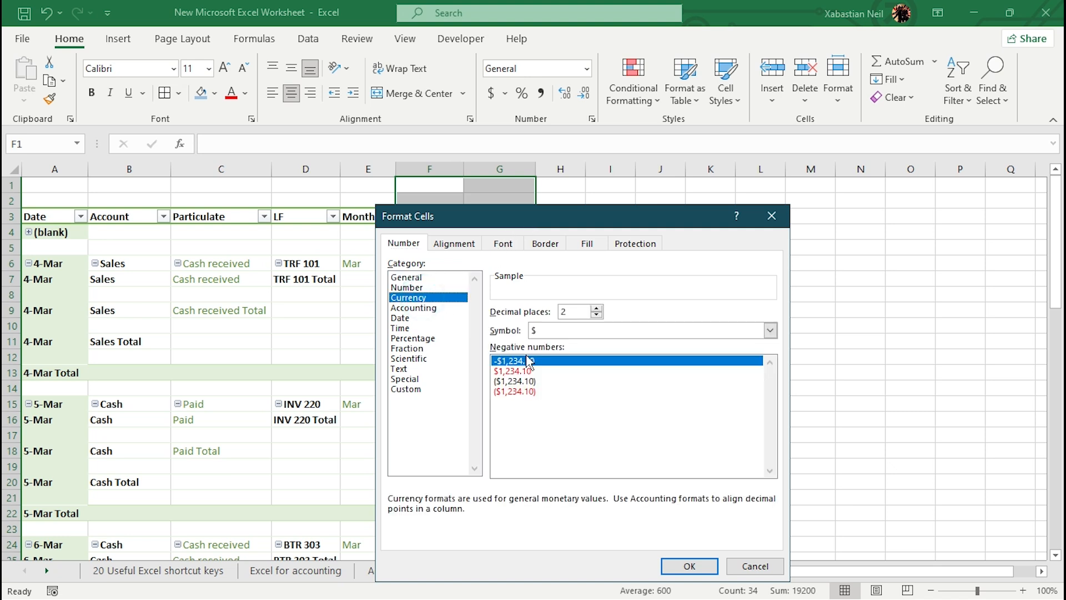
pyautogui.click(770, 330)
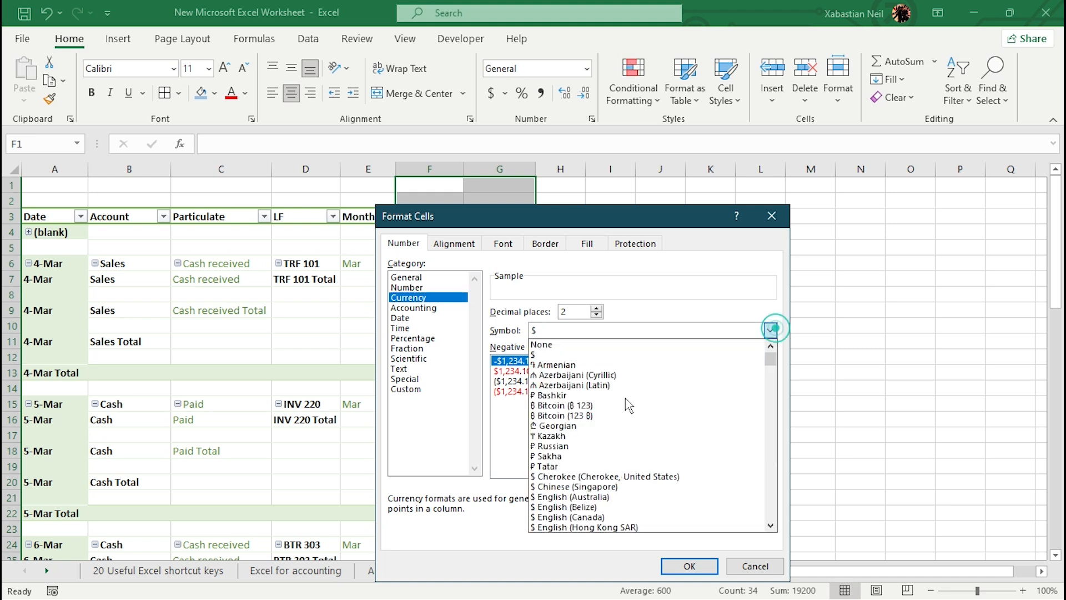
pyautogui.scroll(-1, 580, 471)
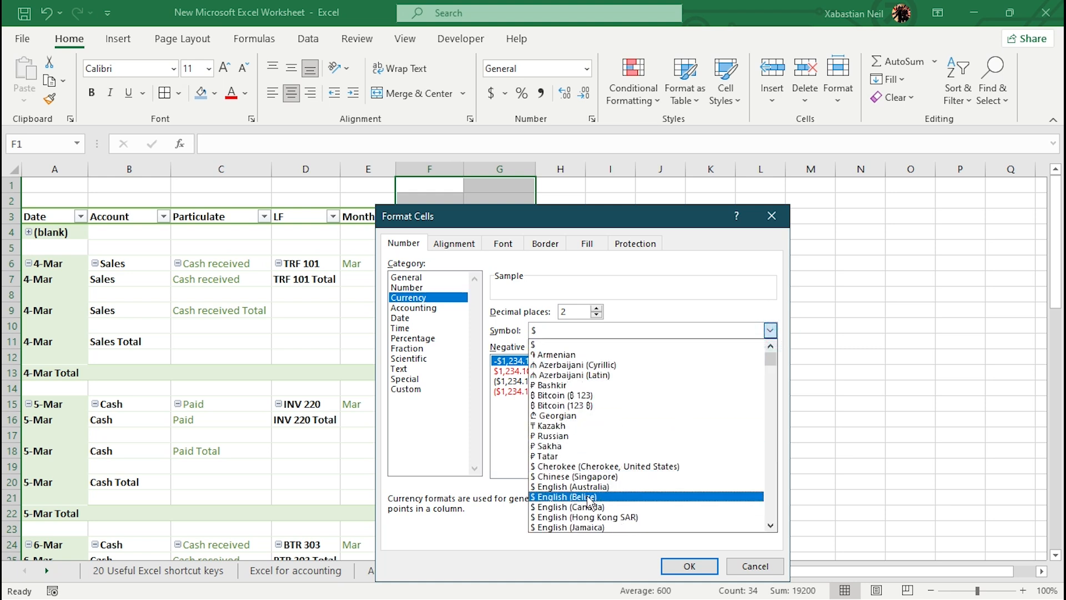
pyautogui.click(591, 487)
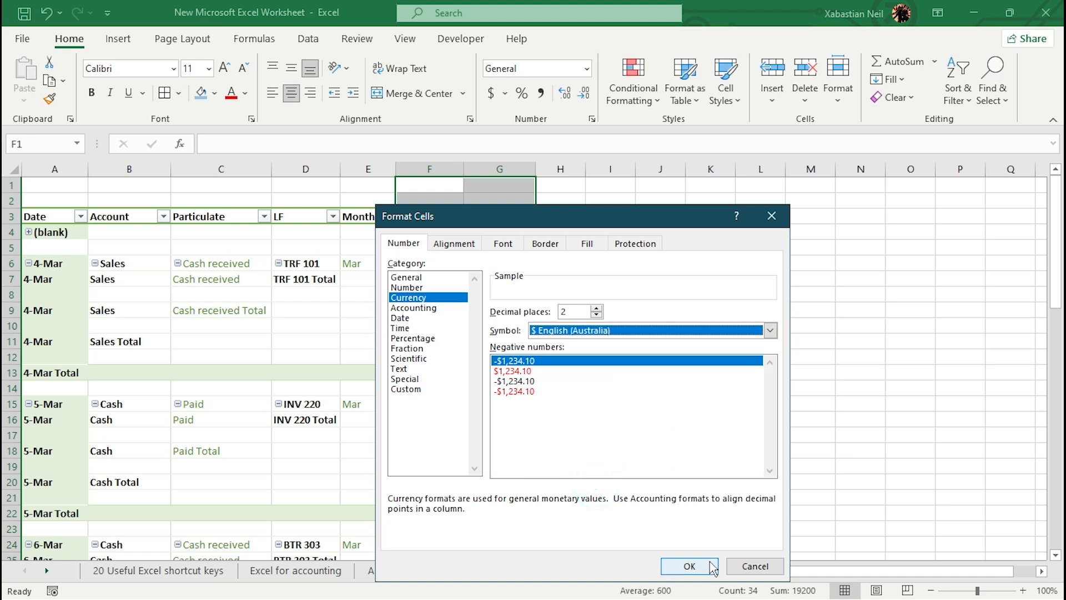
pyautogui.click(689, 565)
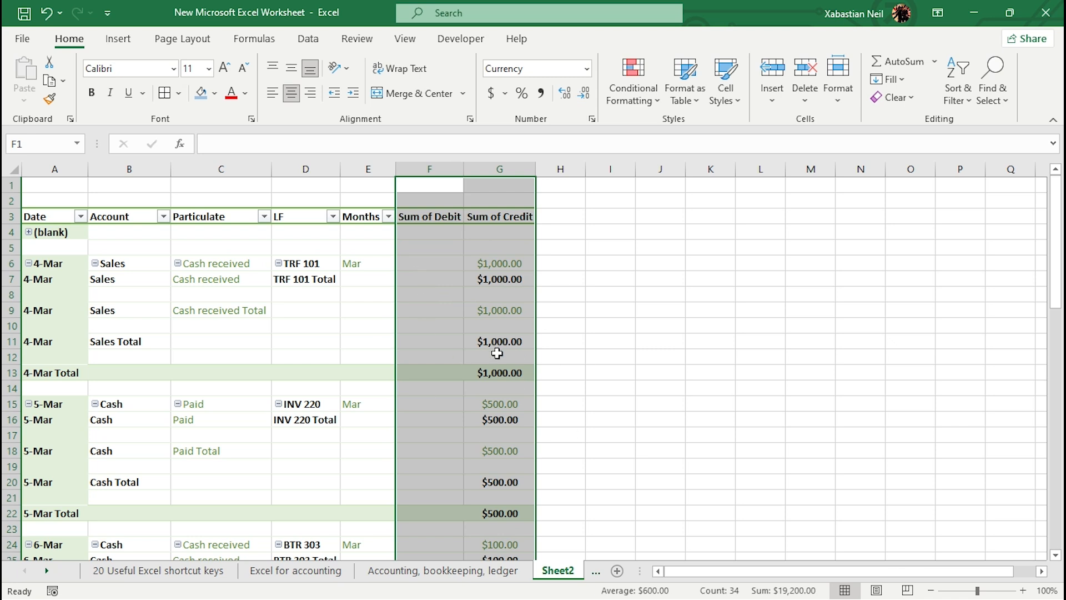
# Step: Scroll through the PivotTable to review the currency-formatted Debit and Credit values
pyautogui.scroll(-17, 428, 317)
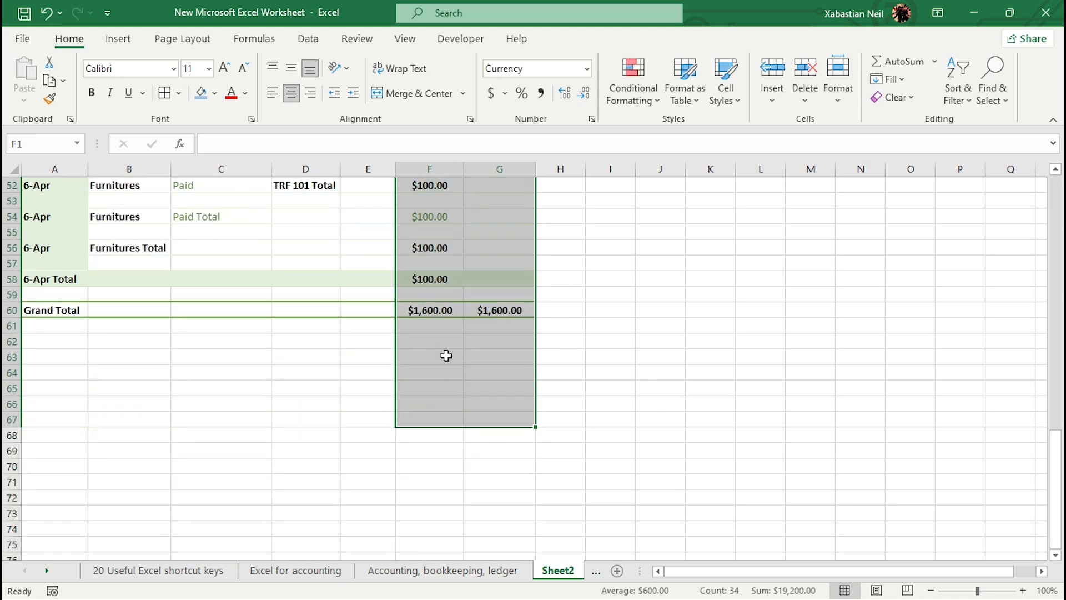
pyautogui.scroll(6, 472, 361)
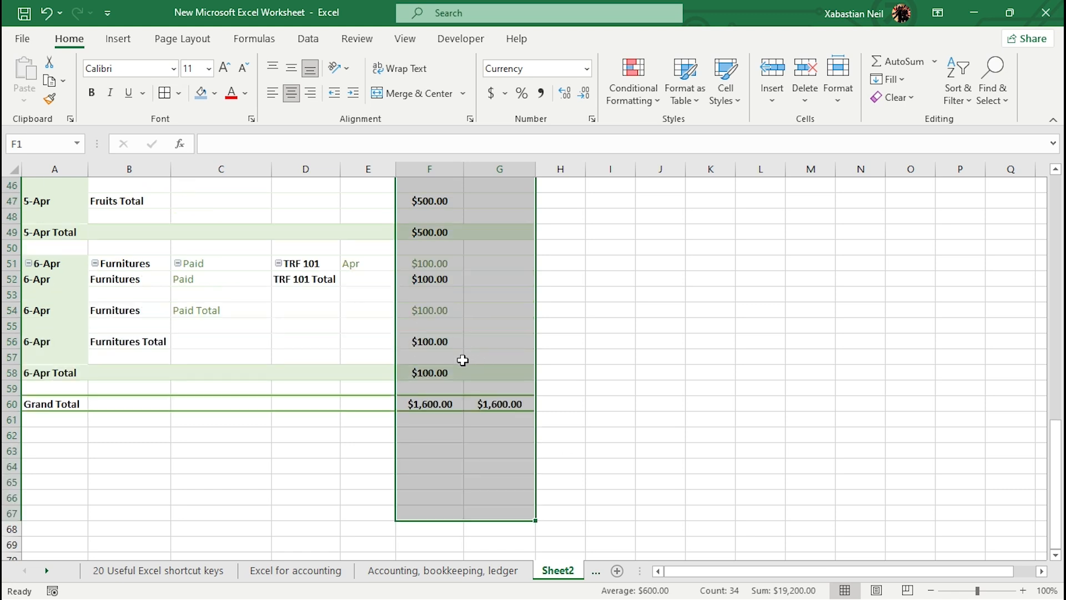
pyautogui.scroll(11, 439, 296)
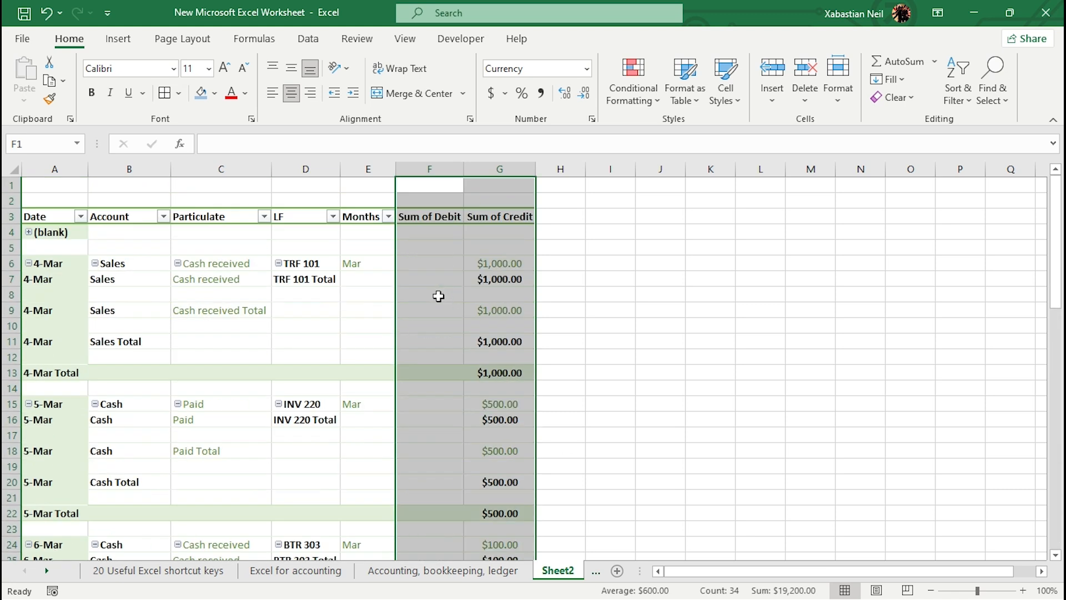
pyautogui.scroll(-3, 99, 386)
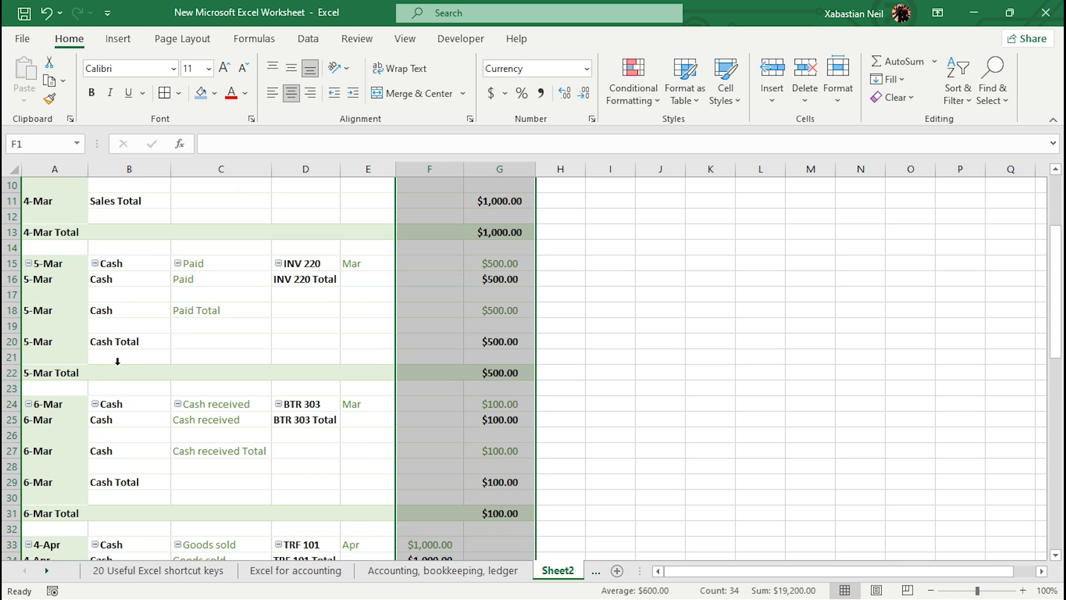
pyautogui.scroll(-2, 117, 361)
pyautogui.scroll(-4, 140, 443)
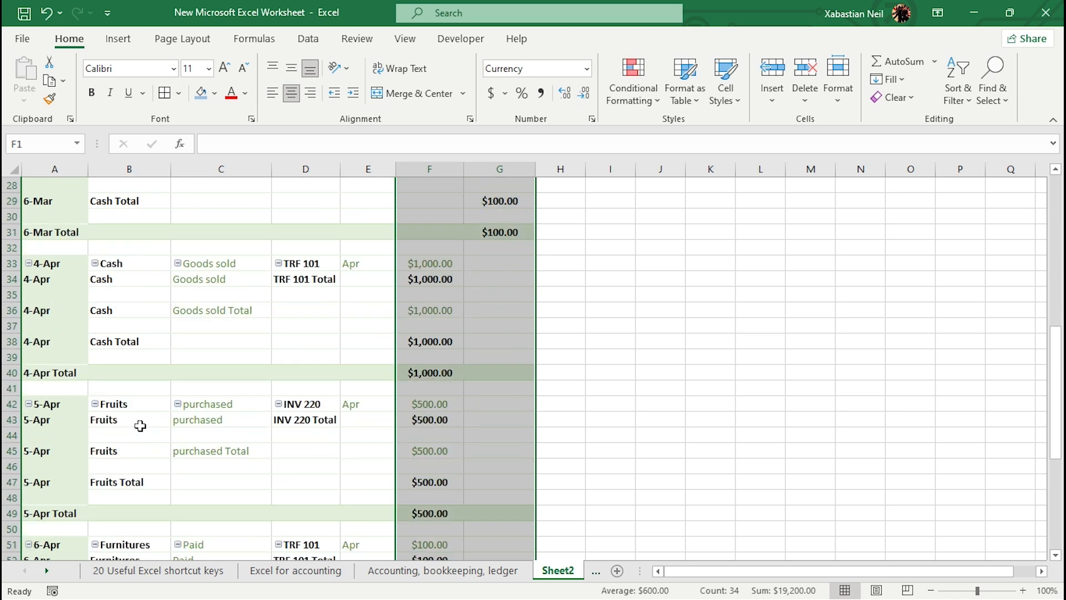
pyautogui.scroll(-1, 95, 409)
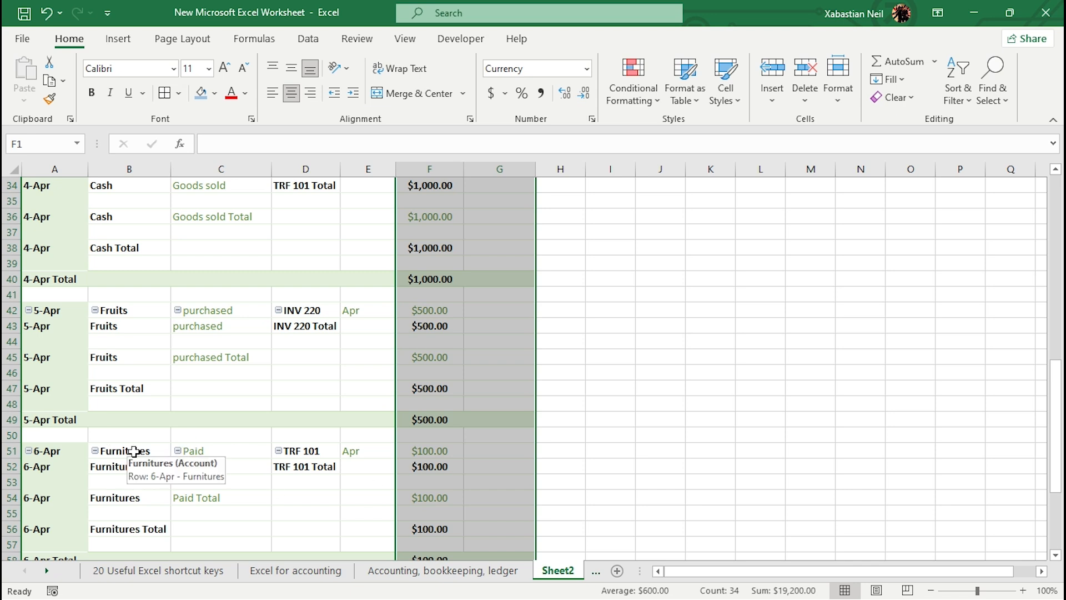
pyautogui.scroll(11, 135, 451)
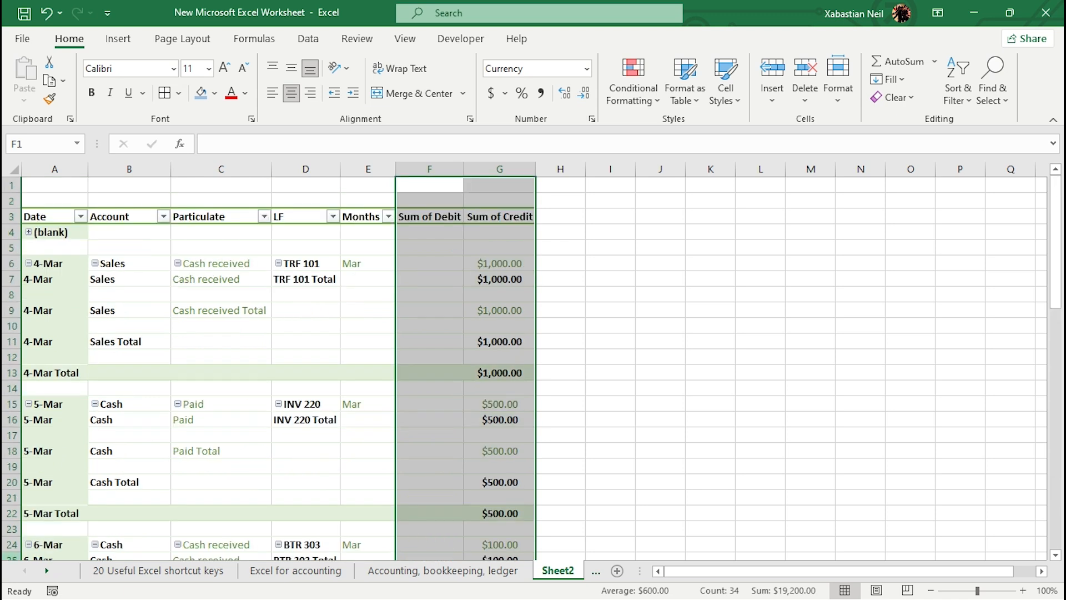
pyautogui.click(63, 220)
pyautogui.click(63, 219)
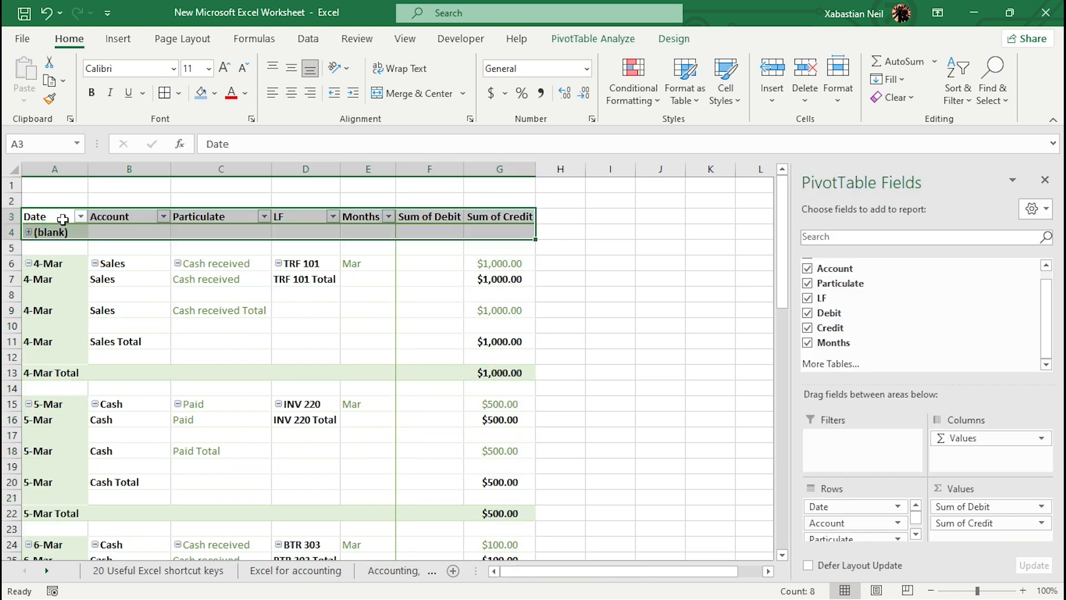
pyautogui.click(63, 217)
pyautogui.click(60, 217)
pyautogui.click(62, 233)
pyautogui.click(63, 233)
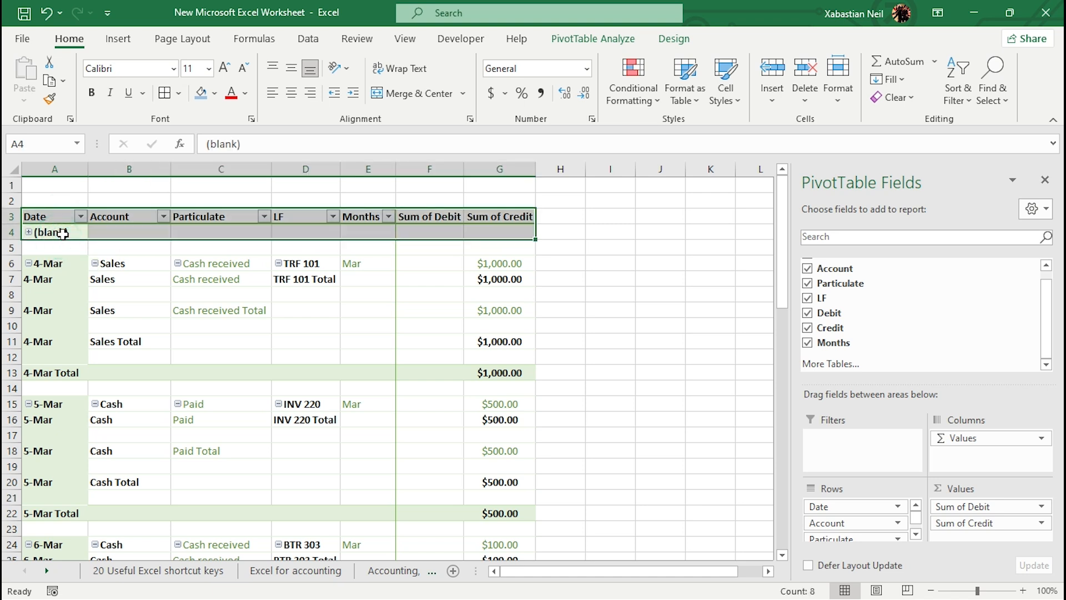
pyautogui.click(562, 259)
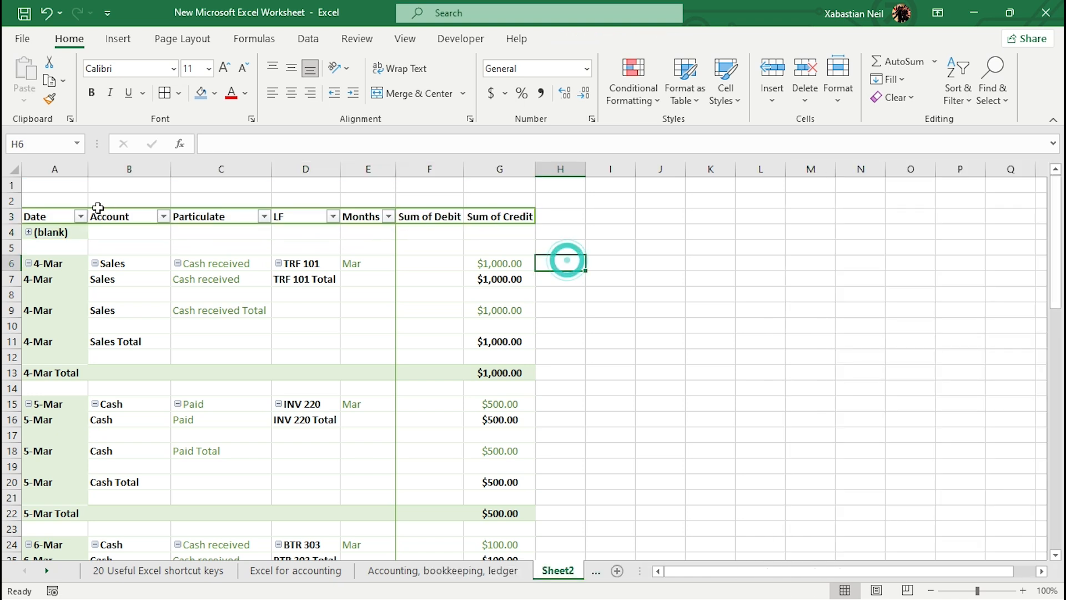
# Step: Apply all borders to the whole PivotTable range from A3 to G60
pyautogui.moveTo(50, 216); pyautogui.dragTo(486, 535)
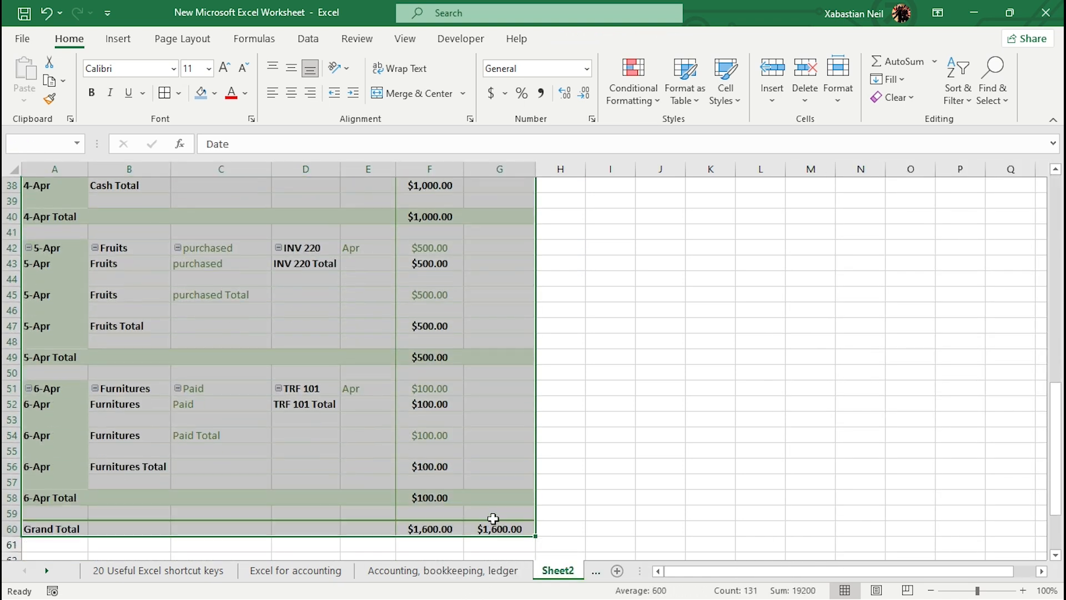
pyautogui.click(165, 93)
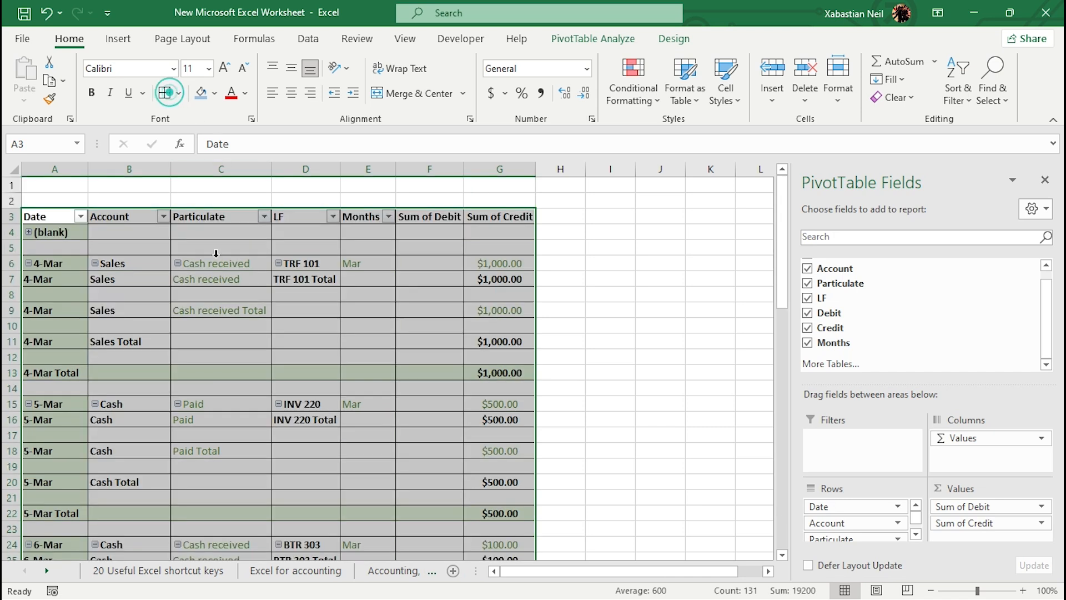
pyautogui.click(644, 294)
pyautogui.scroll(-2, 369, 271)
pyautogui.scroll(2, 121, 248)
pyautogui.scroll(-2, 122, 248)
pyautogui.scroll(2, 263, 297)
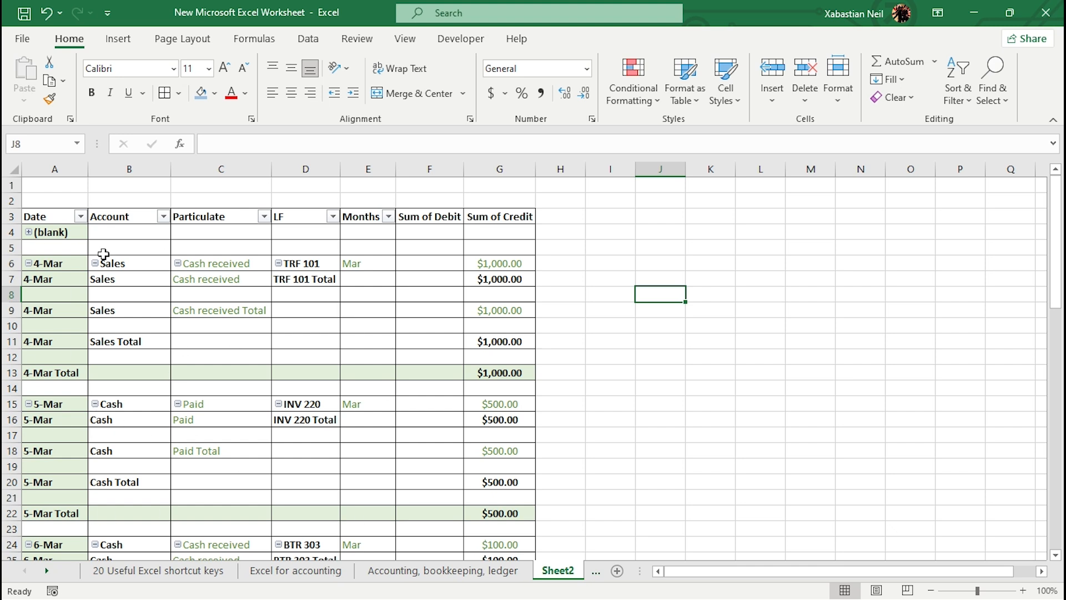
pyautogui.click(28, 233)
pyautogui.click(28, 232)
pyautogui.click(27, 233)
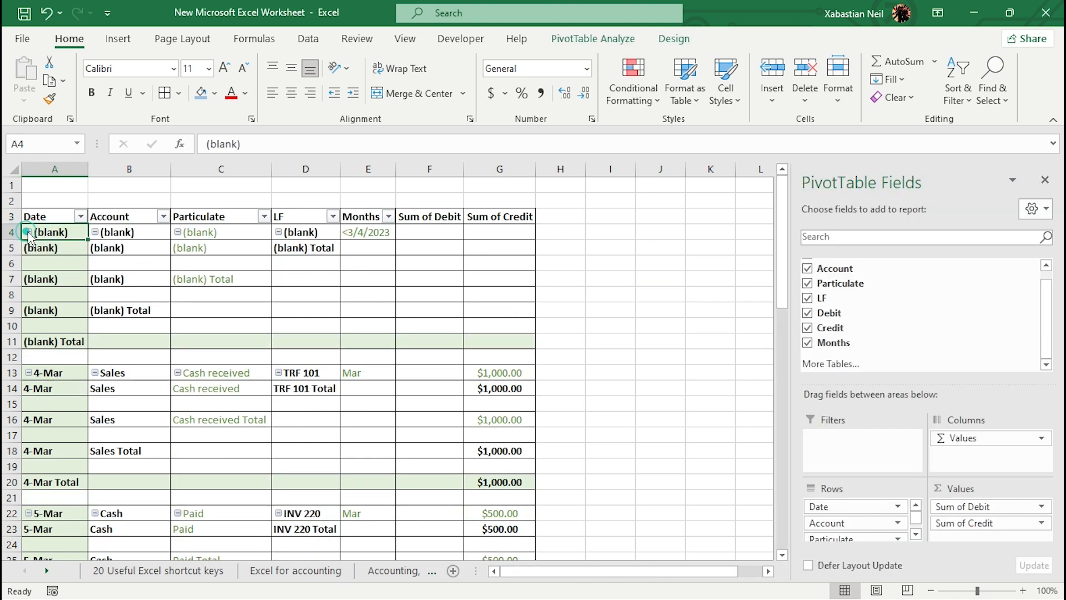
pyautogui.click(28, 233)
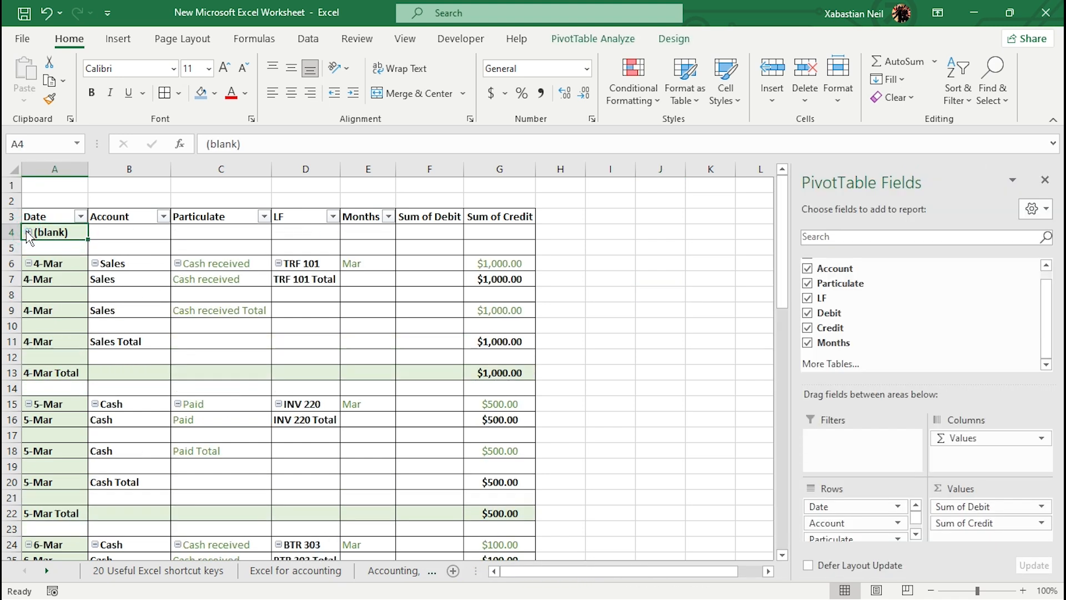
# Step: Try to delete the (blank) rows 4 and 5 of the PivotTable
pyautogui.moveTo(61, 233); pyautogui.dragTo(478, 245)
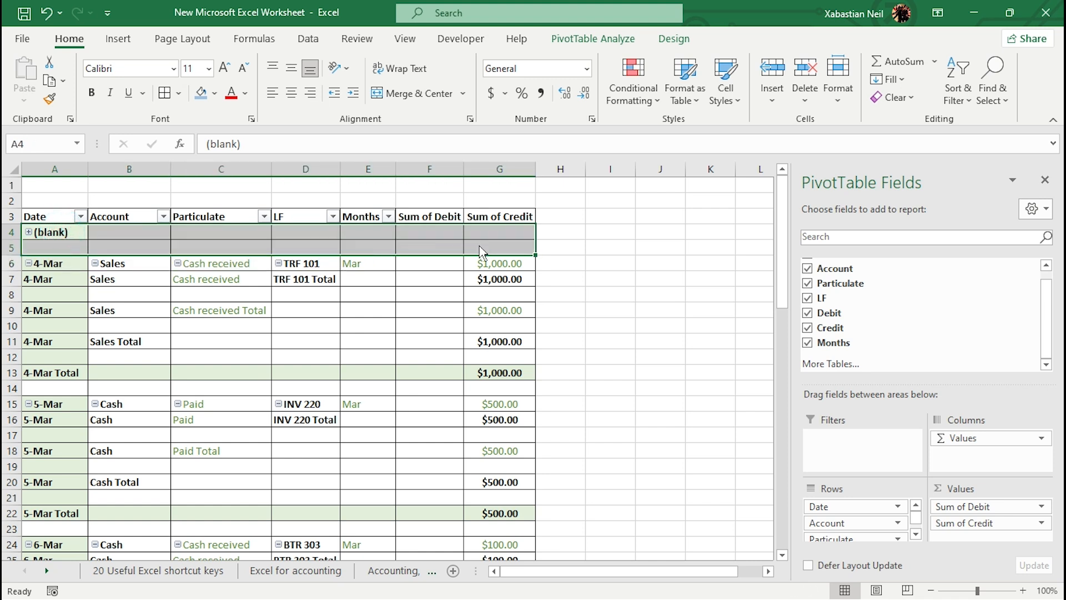
pyautogui.press('Delete')
pyautogui.click(538, 351)
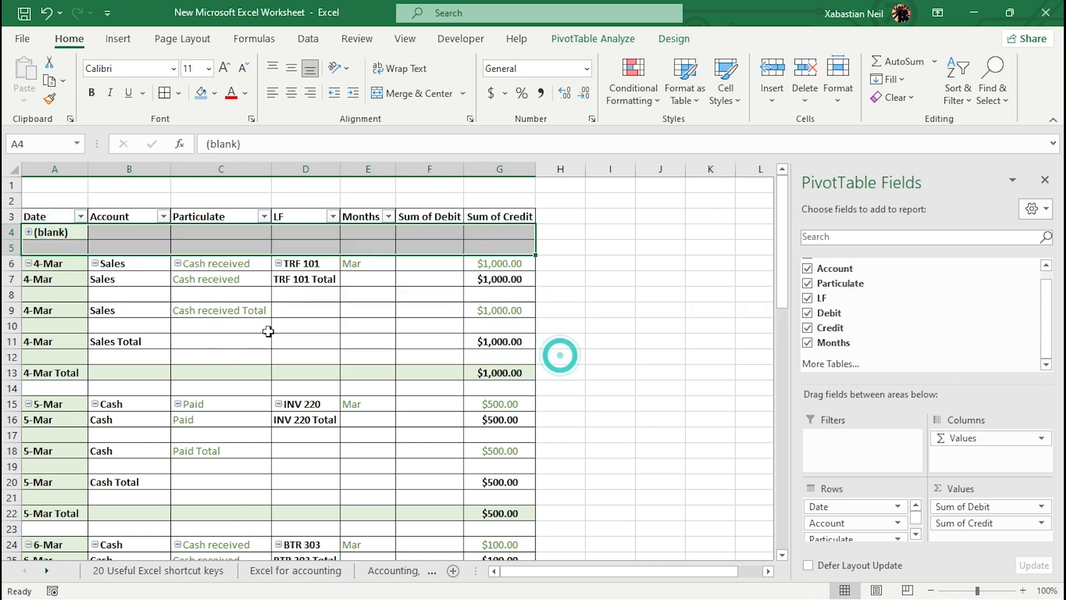
pyautogui.click(454, 277)
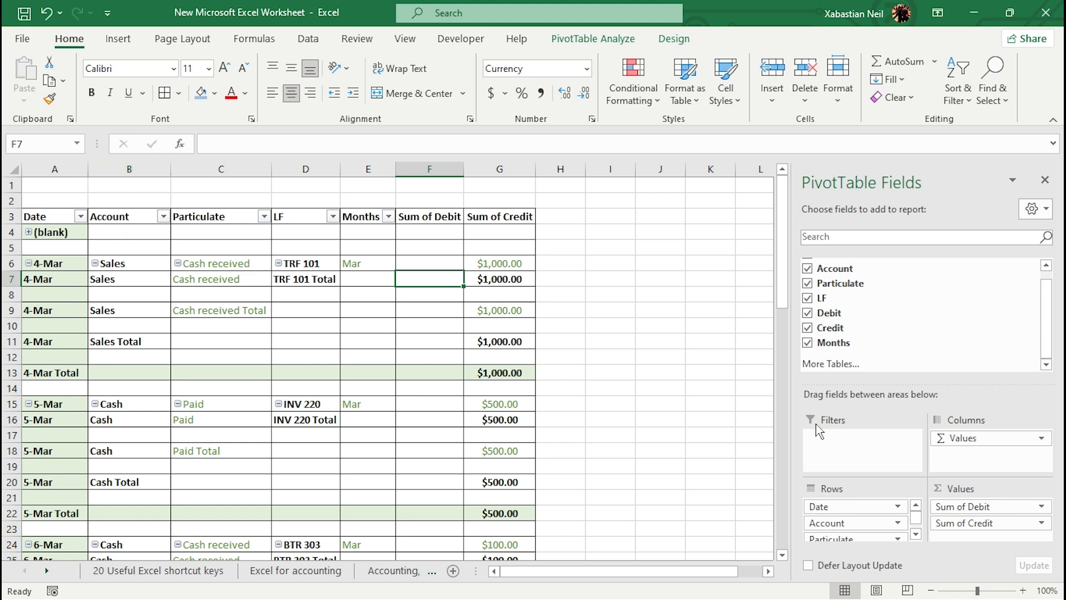
# Step: Move the Date row field below Account, then move it back up to the top
pyautogui.scroll(-1, 866, 511)
pyautogui.scroll(1, 891, 511)
pyautogui.click(896, 506)
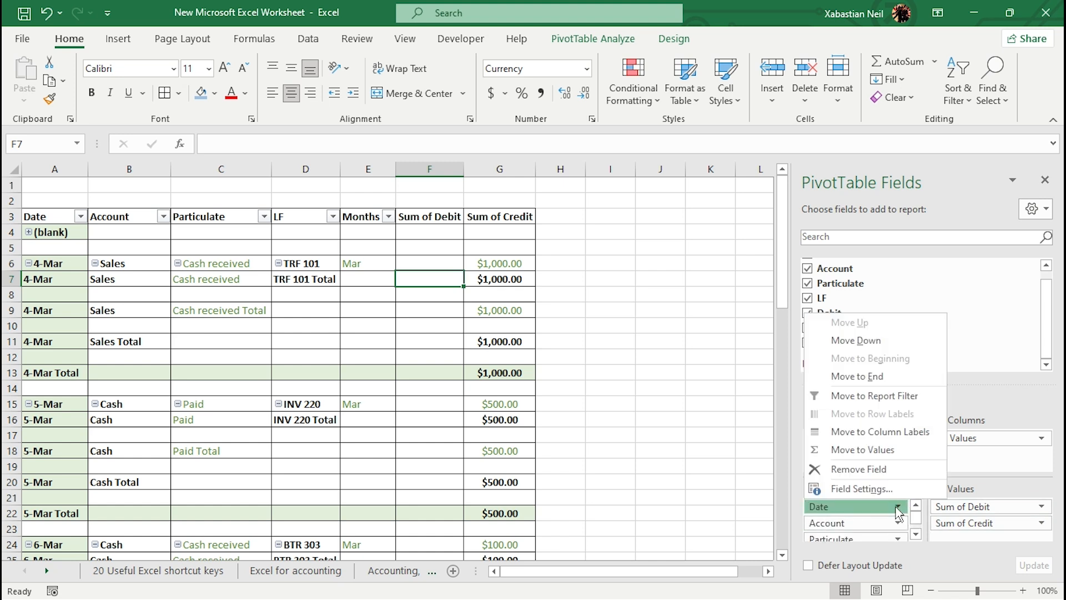
pyautogui.click(895, 347)
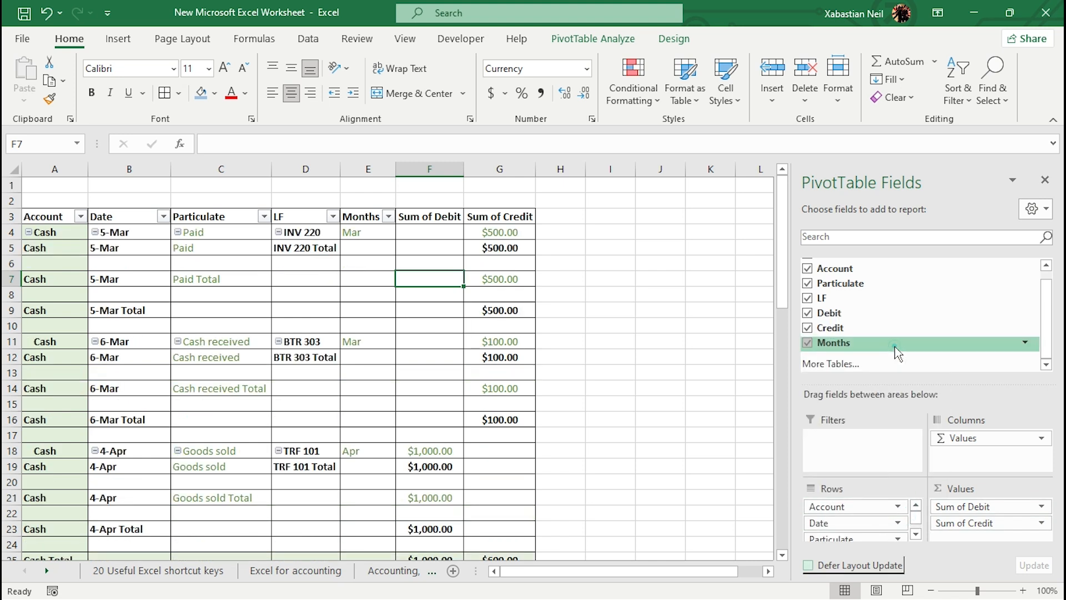
pyautogui.click(850, 525)
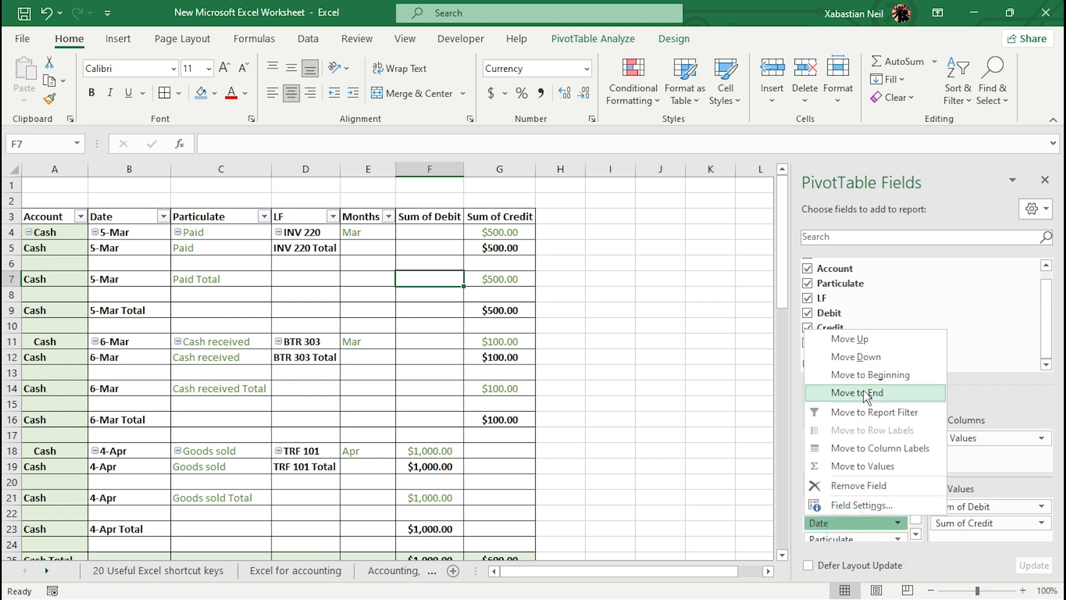
pyautogui.click(875, 341)
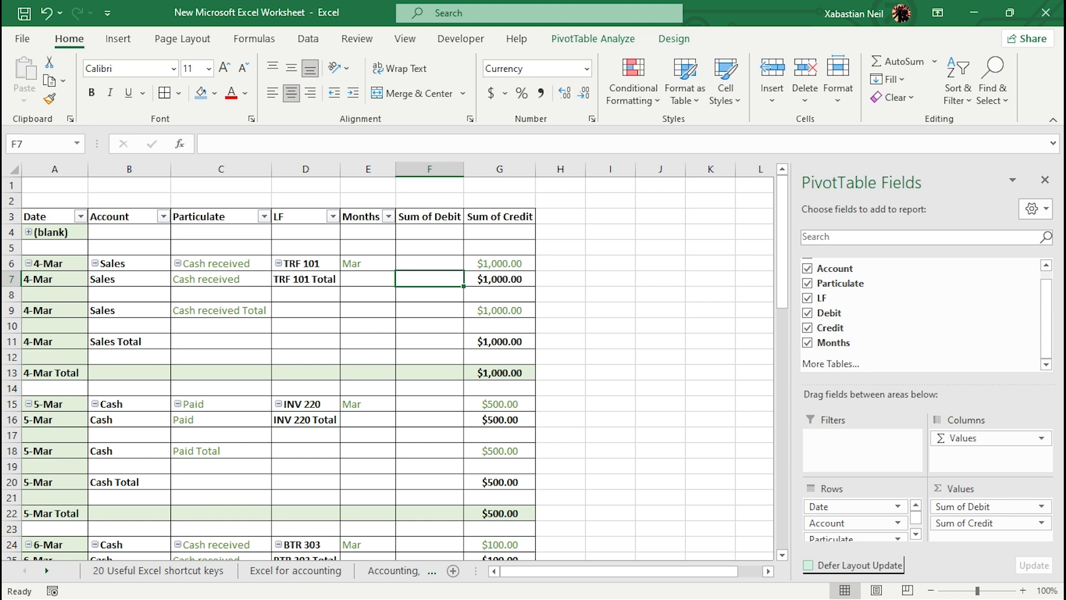
# Step: Turn off subtotals for the Account row field
pyautogui.scroll(-2, 846, 538)
pyautogui.scroll(2, 833, 522)
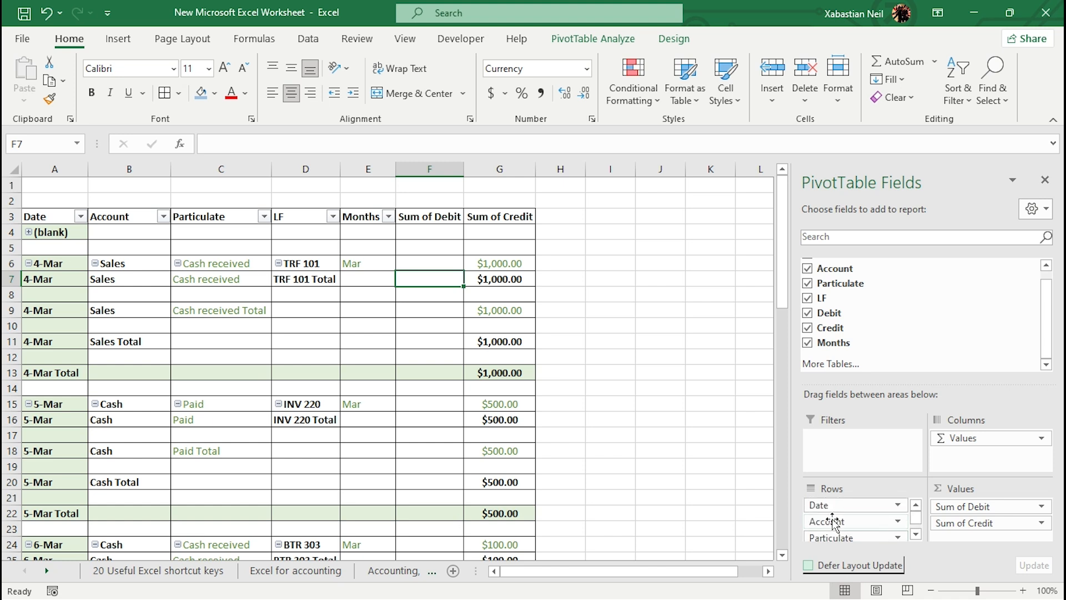
pyautogui.click(833, 522)
pyautogui.click(839, 522)
pyautogui.click(850, 525)
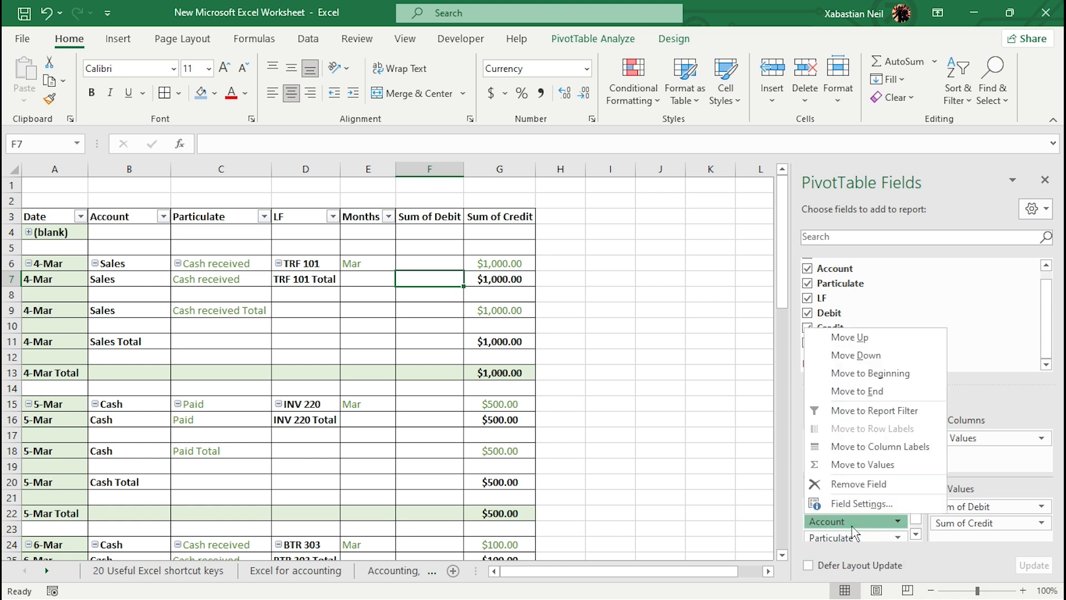
pyautogui.click(874, 506)
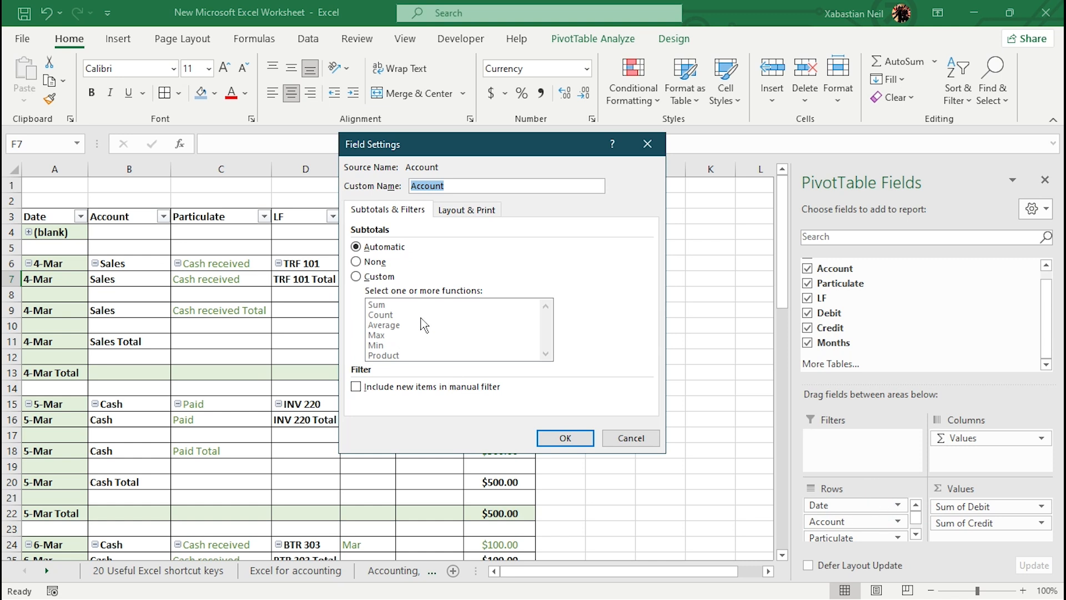
pyautogui.click(355, 262)
pyautogui.click(576, 438)
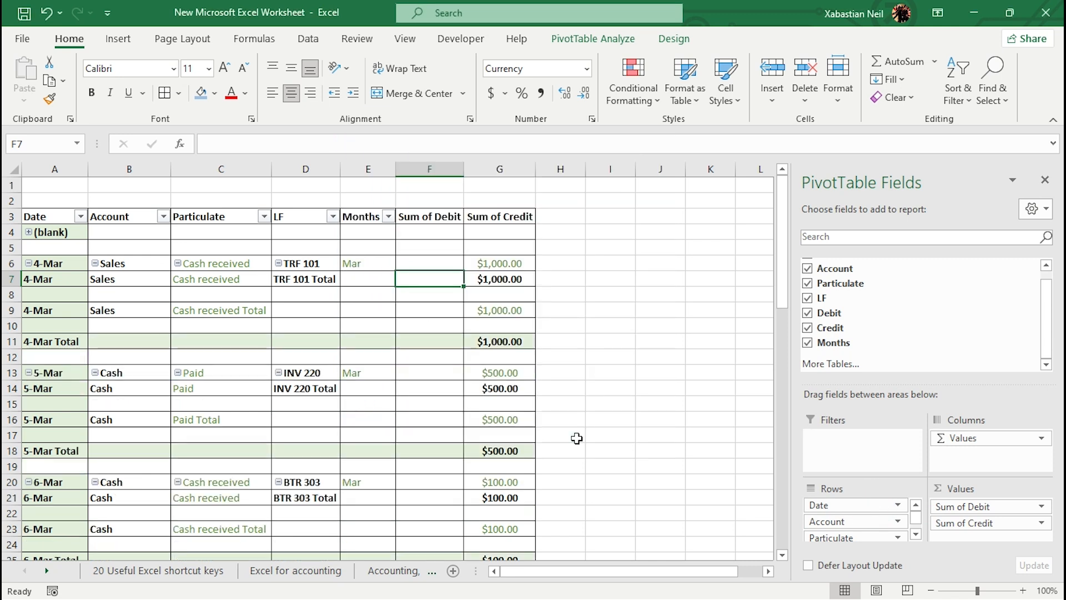
# Step: Try to set custom Average and Max subtotals for the Account field
pyautogui.scroll(-6, 166, 348)
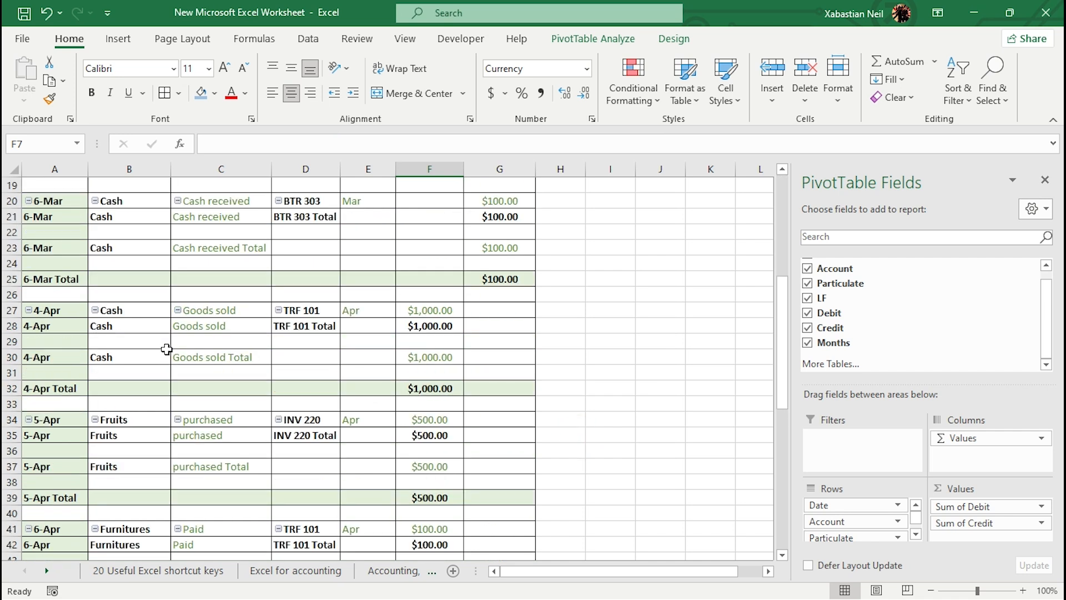
pyautogui.scroll(-8, 166, 349)
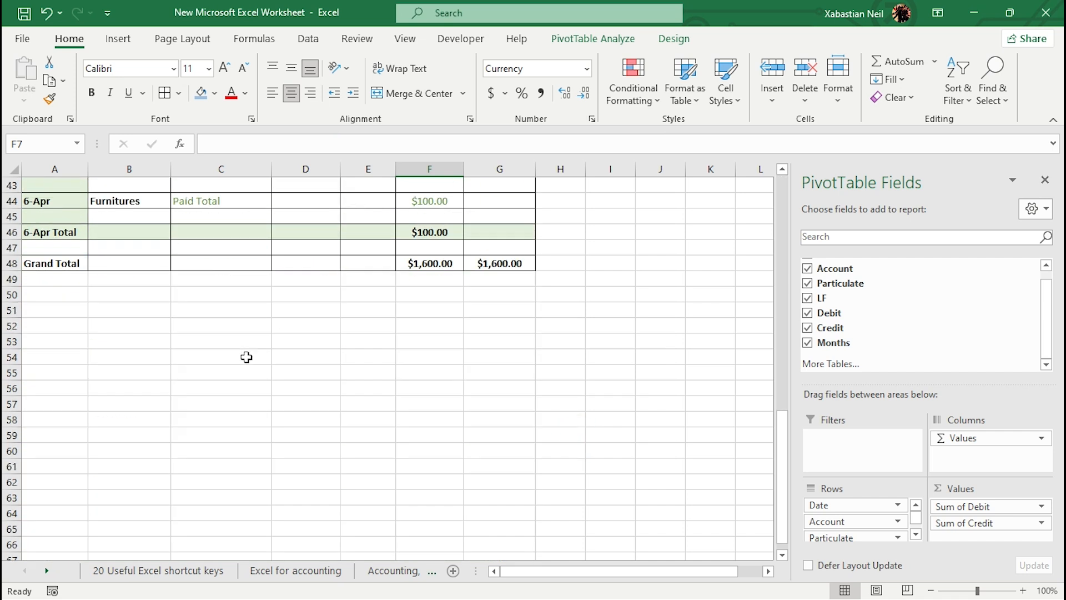
pyautogui.scroll(12, 505, 281)
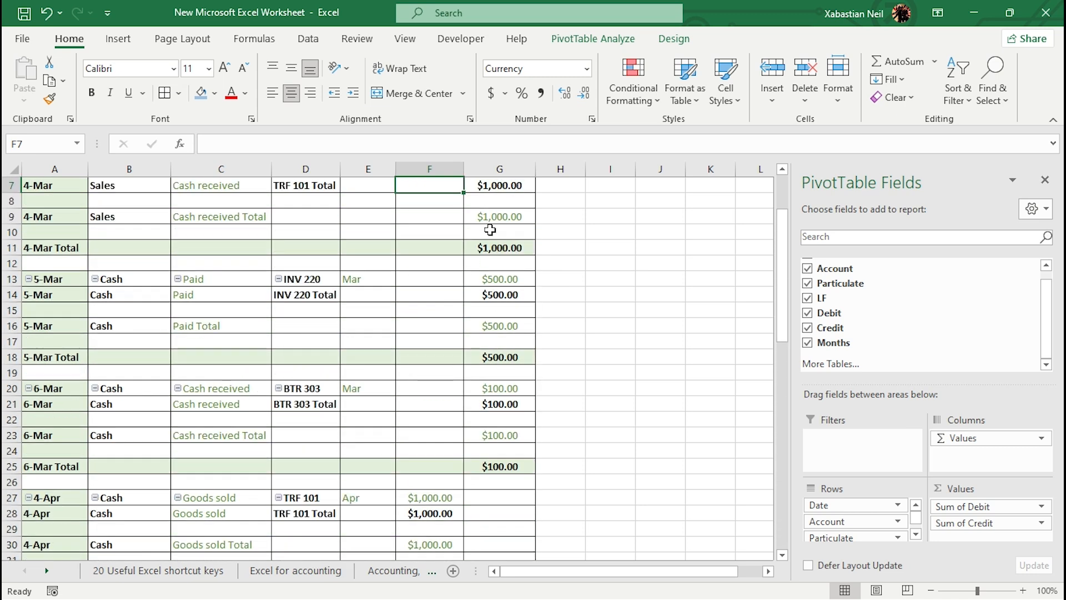
pyautogui.scroll(-12, 493, 270)
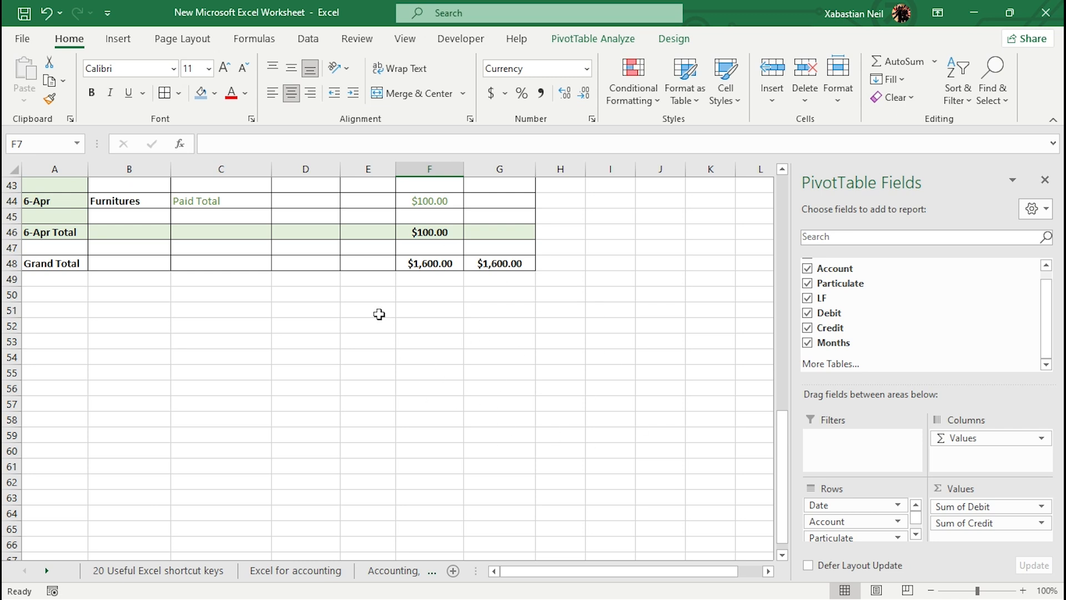
pyautogui.click(846, 522)
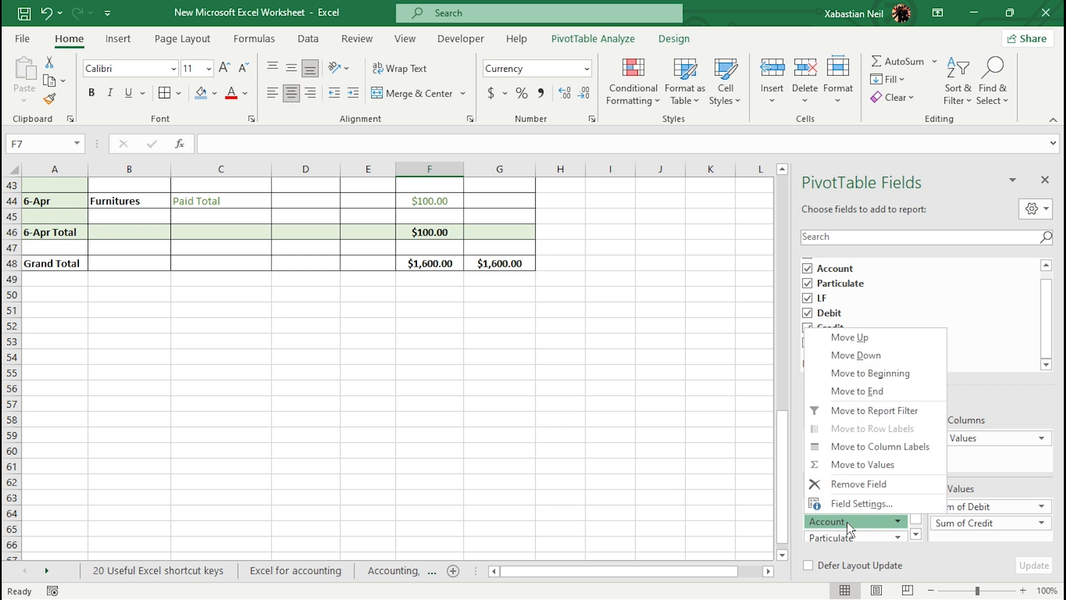
pyautogui.click(869, 503)
pyautogui.click(371, 276)
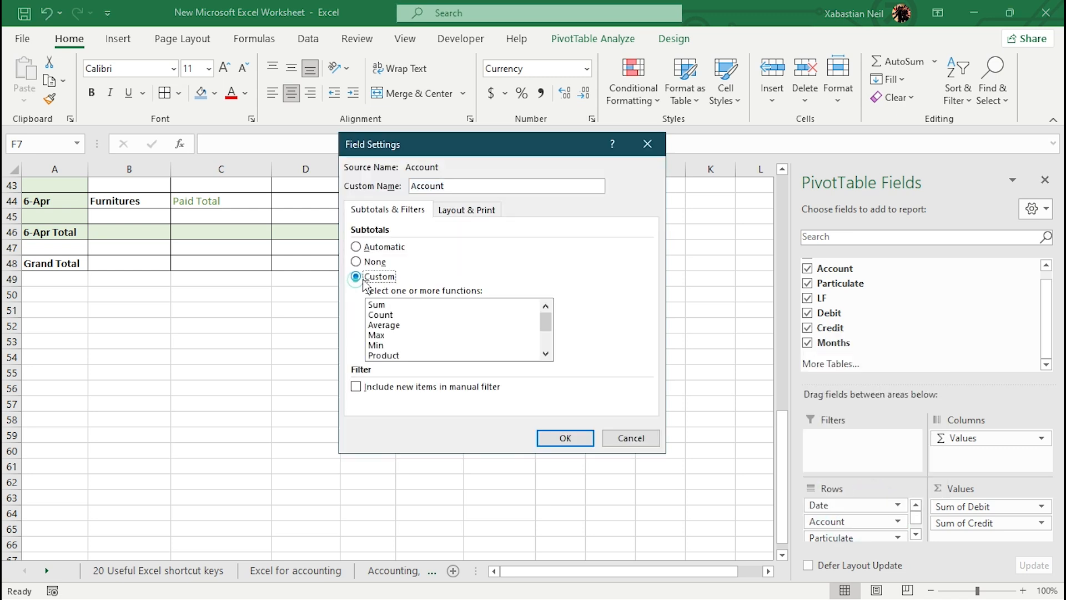
pyautogui.scroll(-2, 391, 321)
pyautogui.scroll(2, 387, 347)
pyautogui.click(392, 335)
pyautogui.click(406, 326)
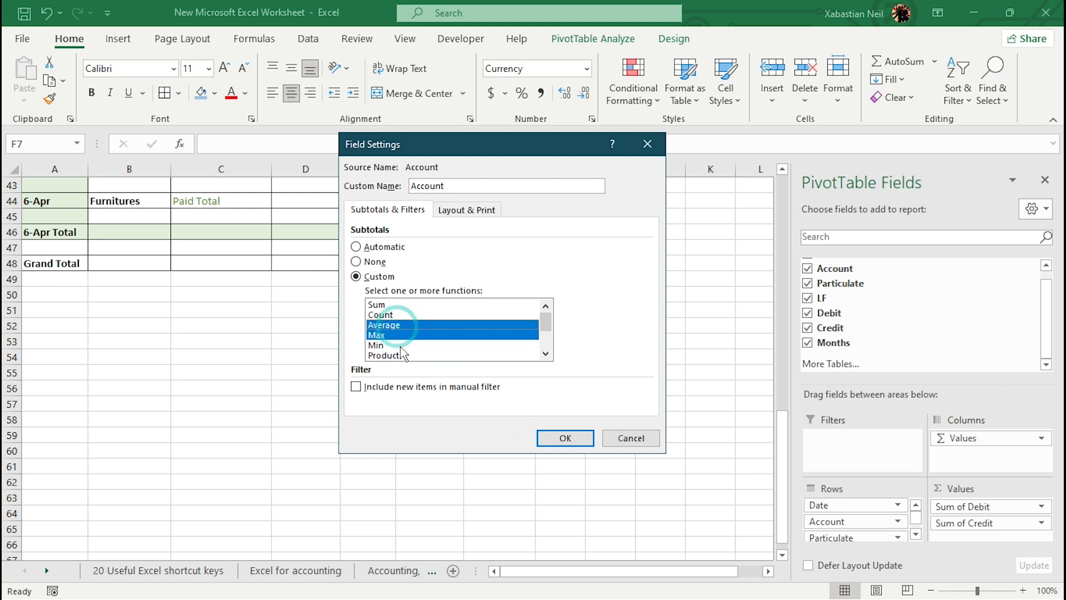
pyautogui.click(400, 334)
pyautogui.click(398, 326)
pyautogui.doubleClick(399, 326)
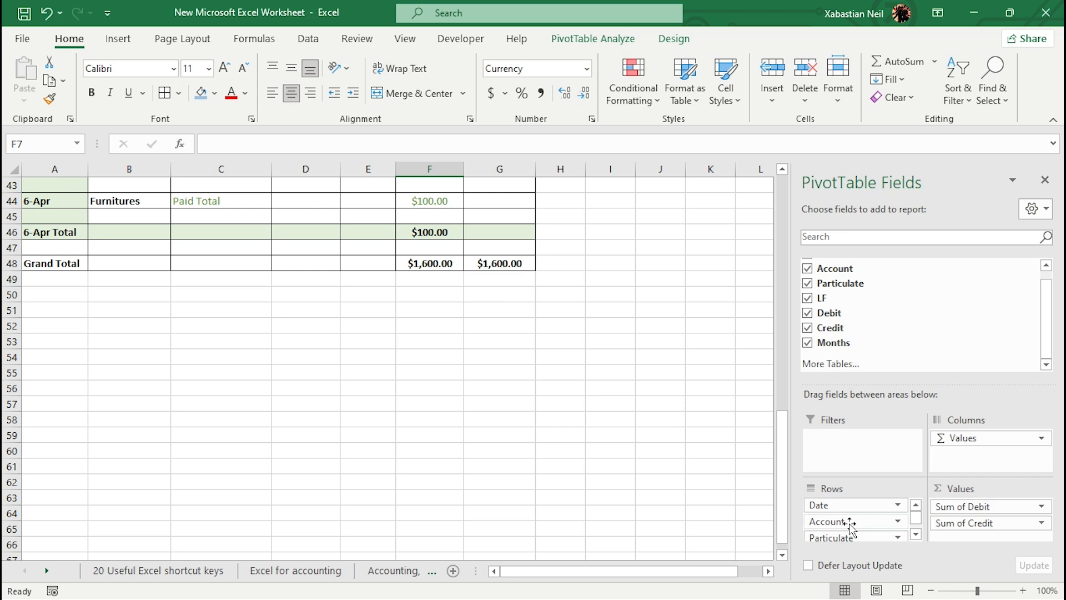
# Step: Give the Account field a custom Average subtotal and include new items in the manual filter
pyautogui.click(827, 525)
pyautogui.click(857, 506)
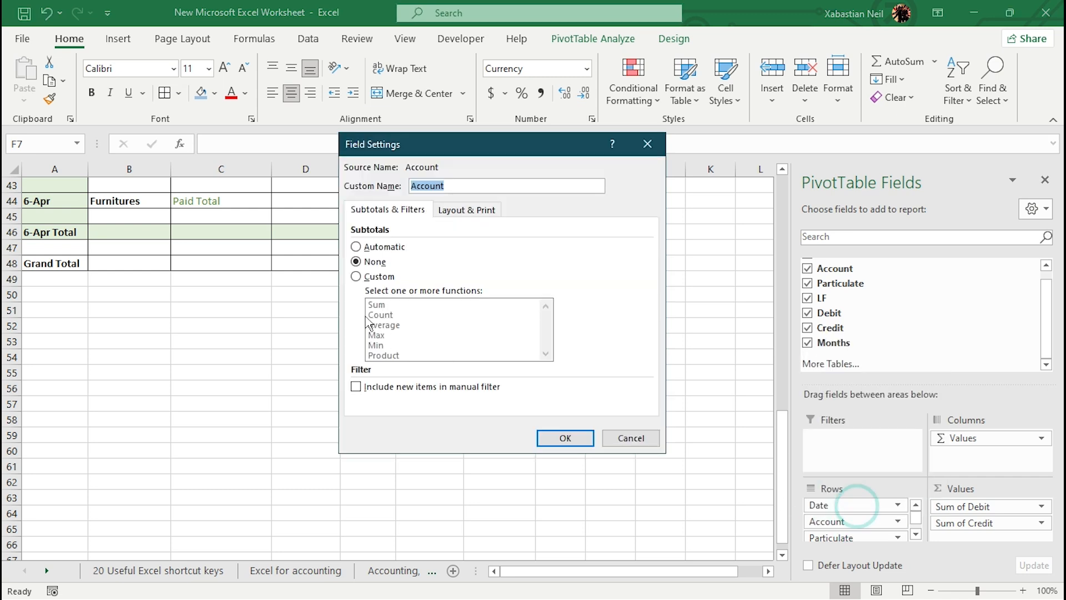
pyautogui.click(356, 276)
pyautogui.click(386, 325)
pyautogui.click(378, 386)
pyautogui.click(558, 437)
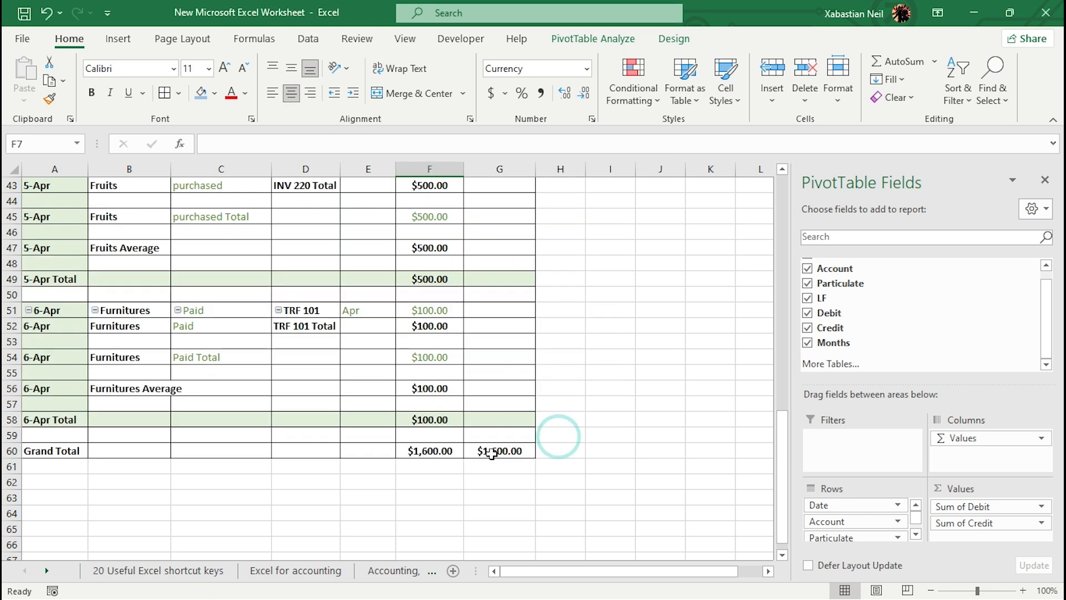
# Step: Change the Account field's custom subtotals to Count and Max
pyautogui.click(886, 523)
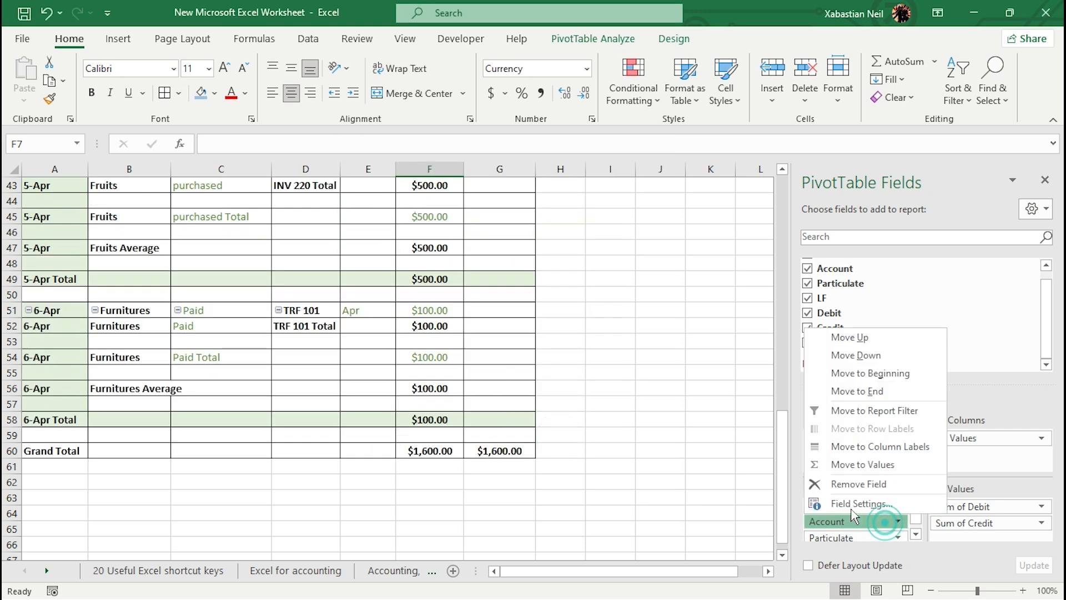
pyautogui.click(847, 506)
pyautogui.click(383, 325)
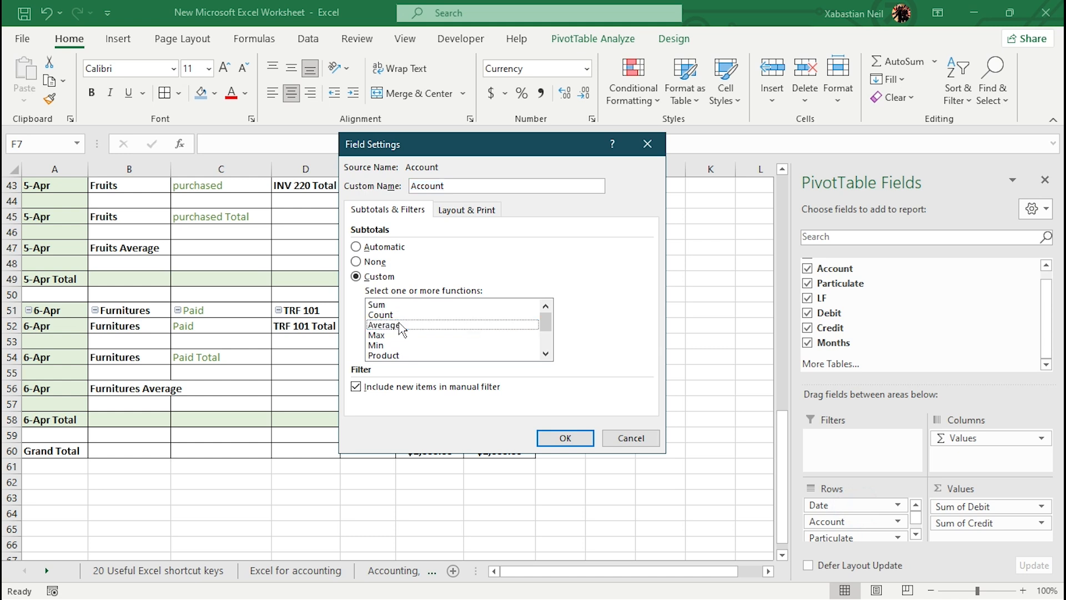
pyautogui.click(381, 314)
pyautogui.click(394, 334)
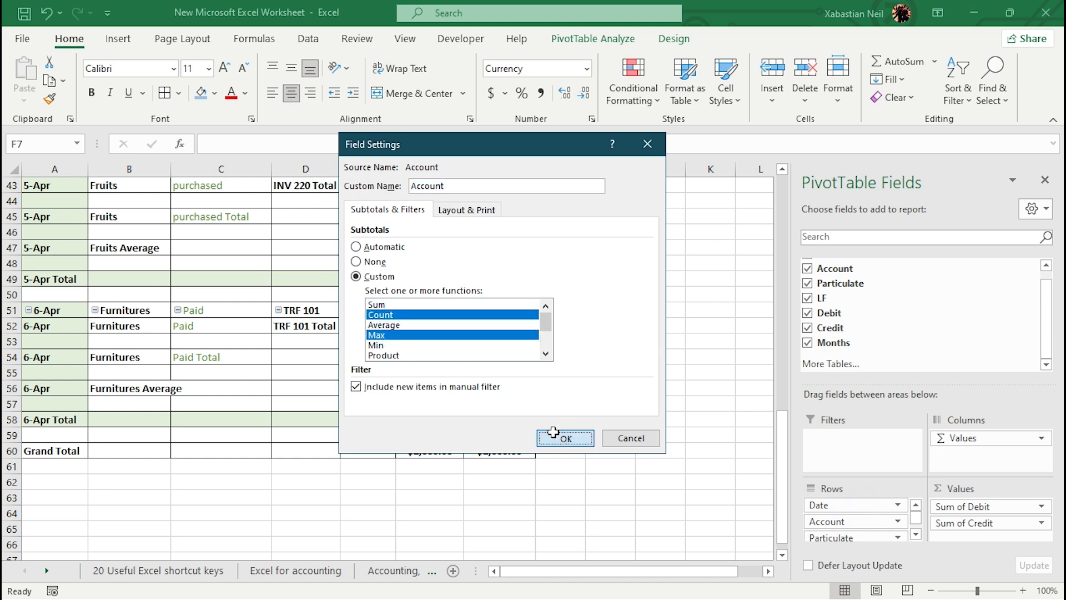
pyautogui.click(562, 436)
# Step: Filter the Months field by unchecking Feb through Jul
pyautogui.scroll(-6, 438, 427)
pyautogui.scroll(15, 441, 397)
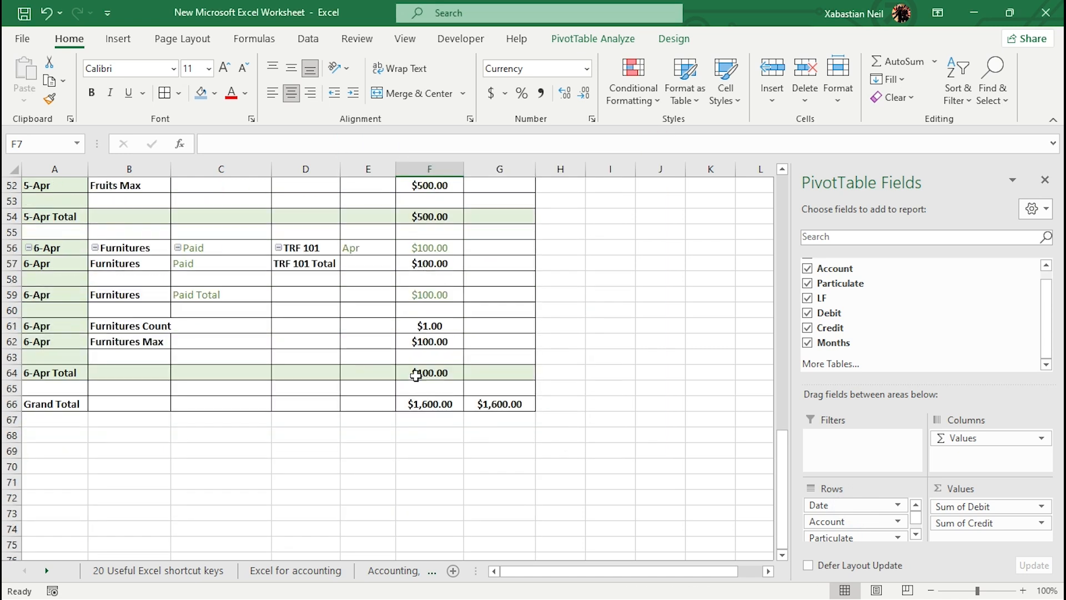
pyautogui.scroll(5, 438, 365)
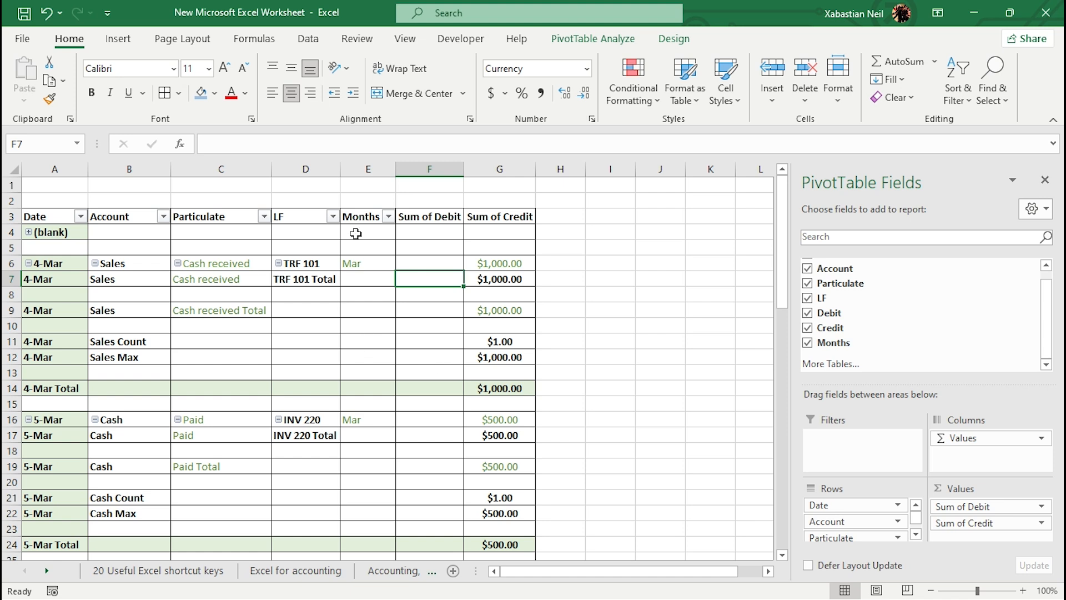
pyautogui.click(388, 218)
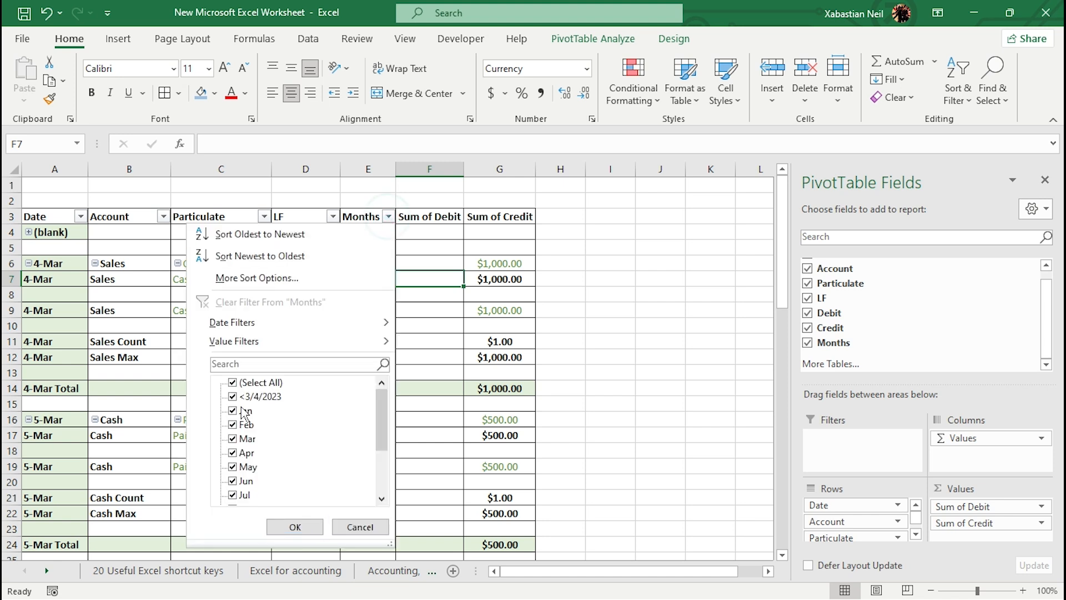
pyautogui.click(234, 427)
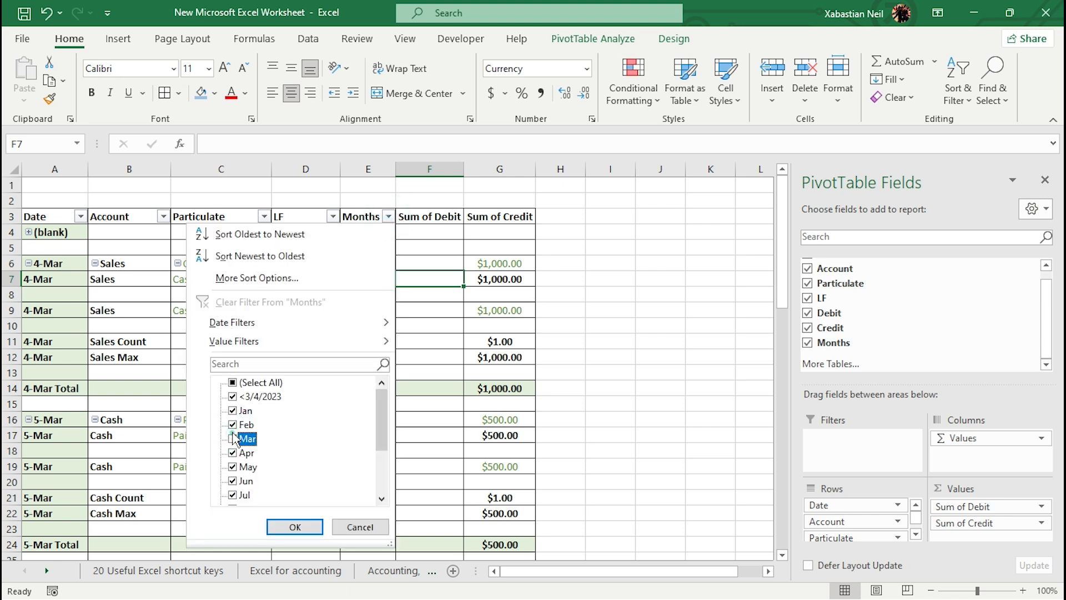
pyautogui.click(232, 438)
pyautogui.click(233, 453)
pyautogui.click(233, 466)
pyautogui.click(233, 480)
pyautogui.click(233, 495)
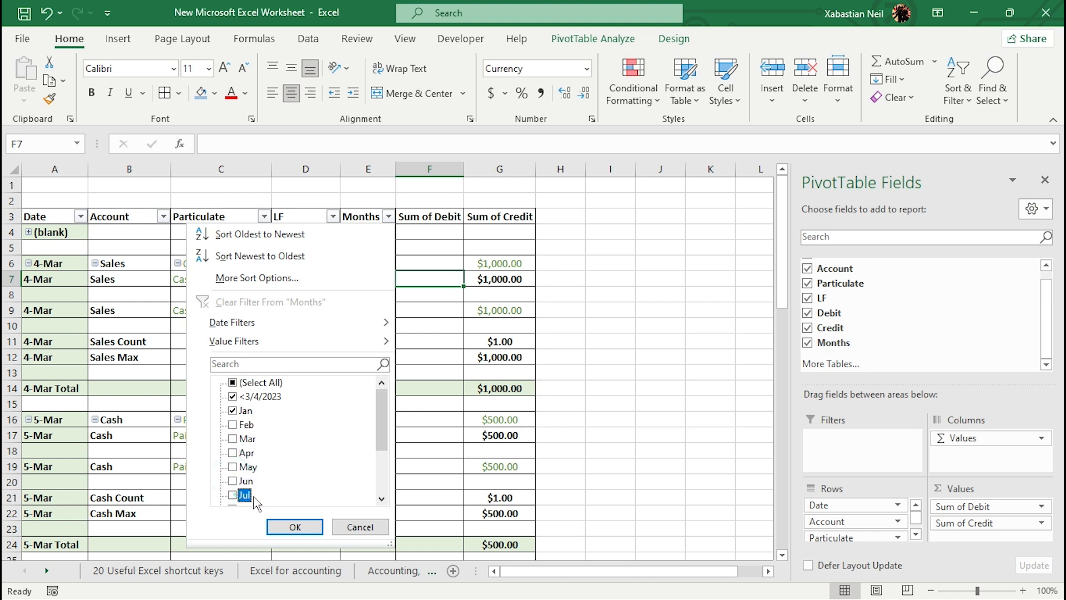
pyautogui.click(294, 526)
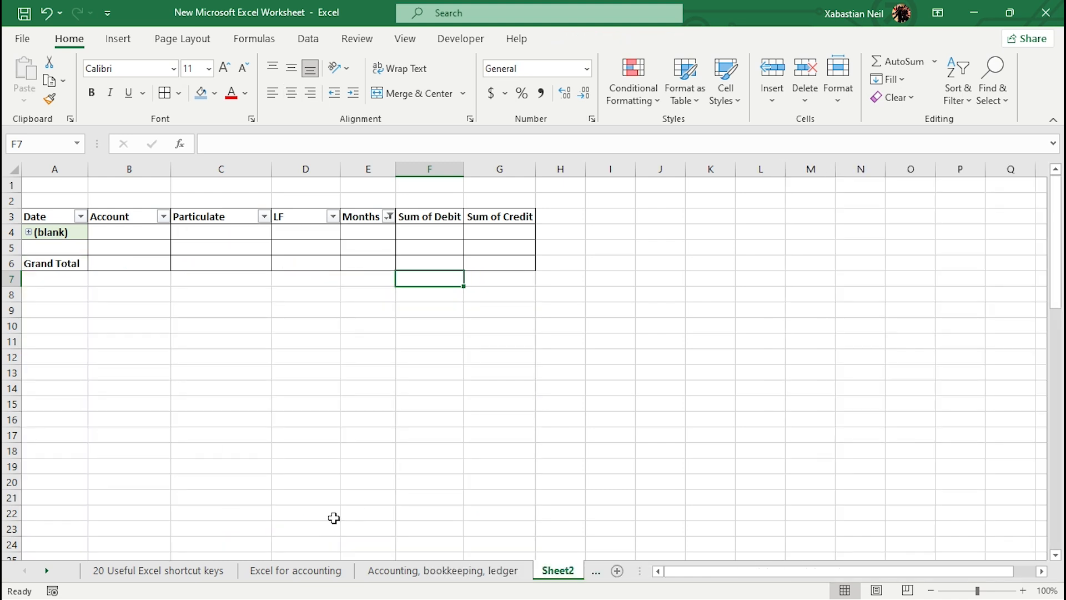